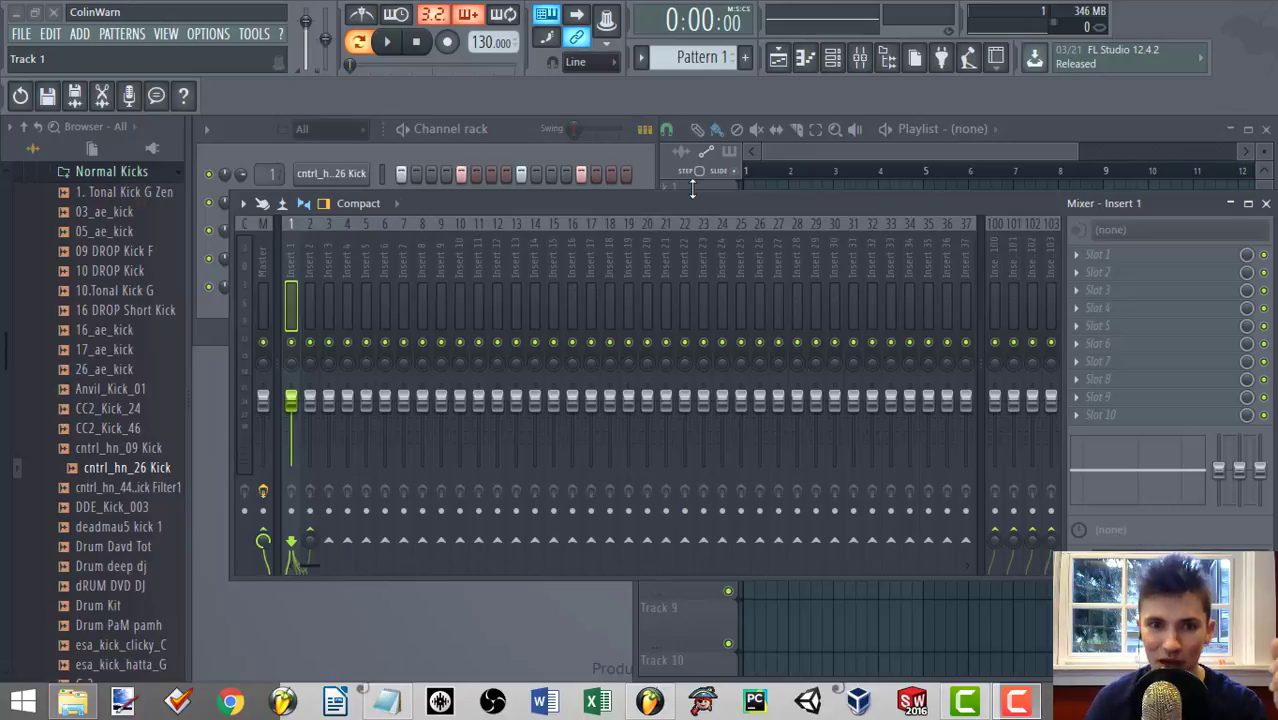
Play Pattern 1 to hear the kick and Sylenth1 together, then stop playback.
left_click(514, 144)
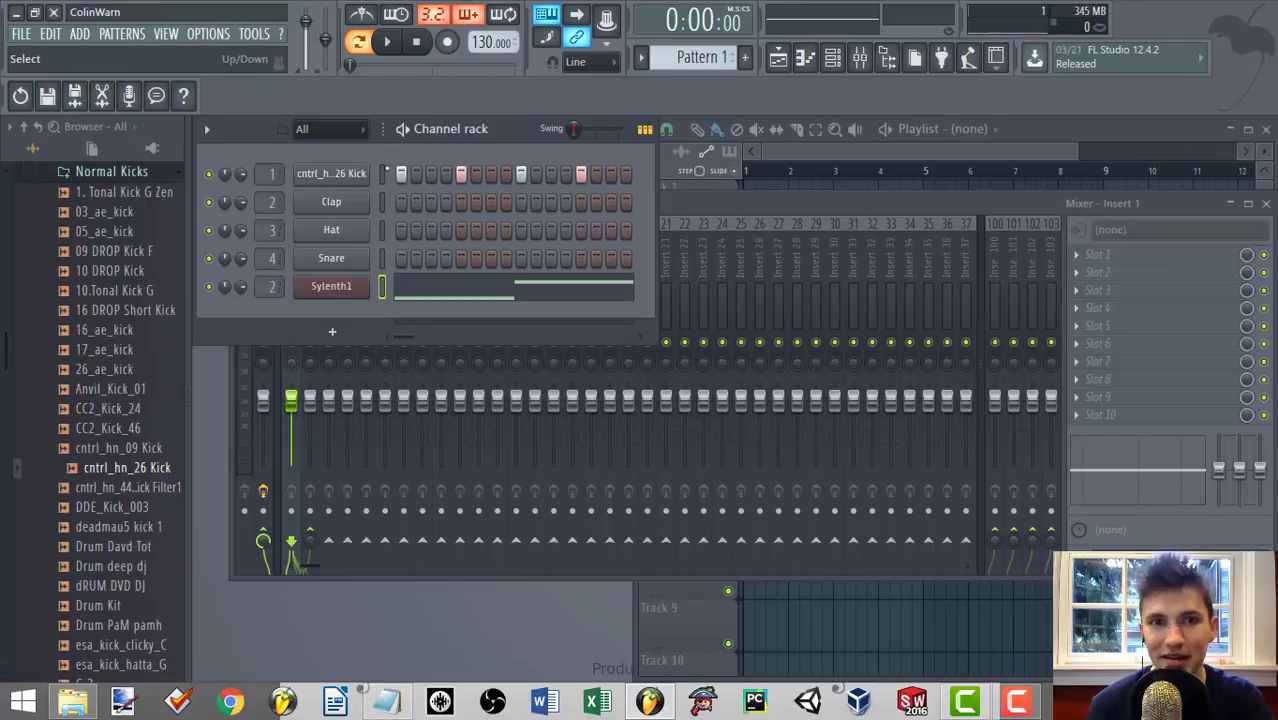
key("space")
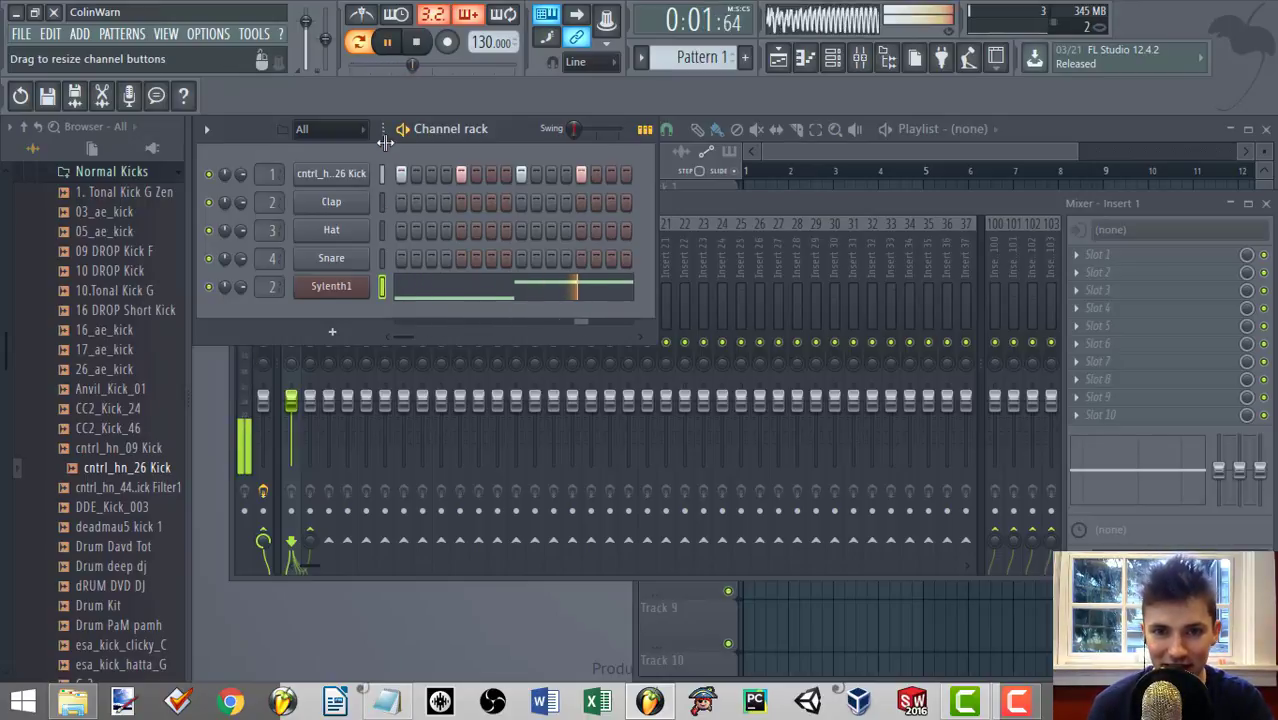
key("space")
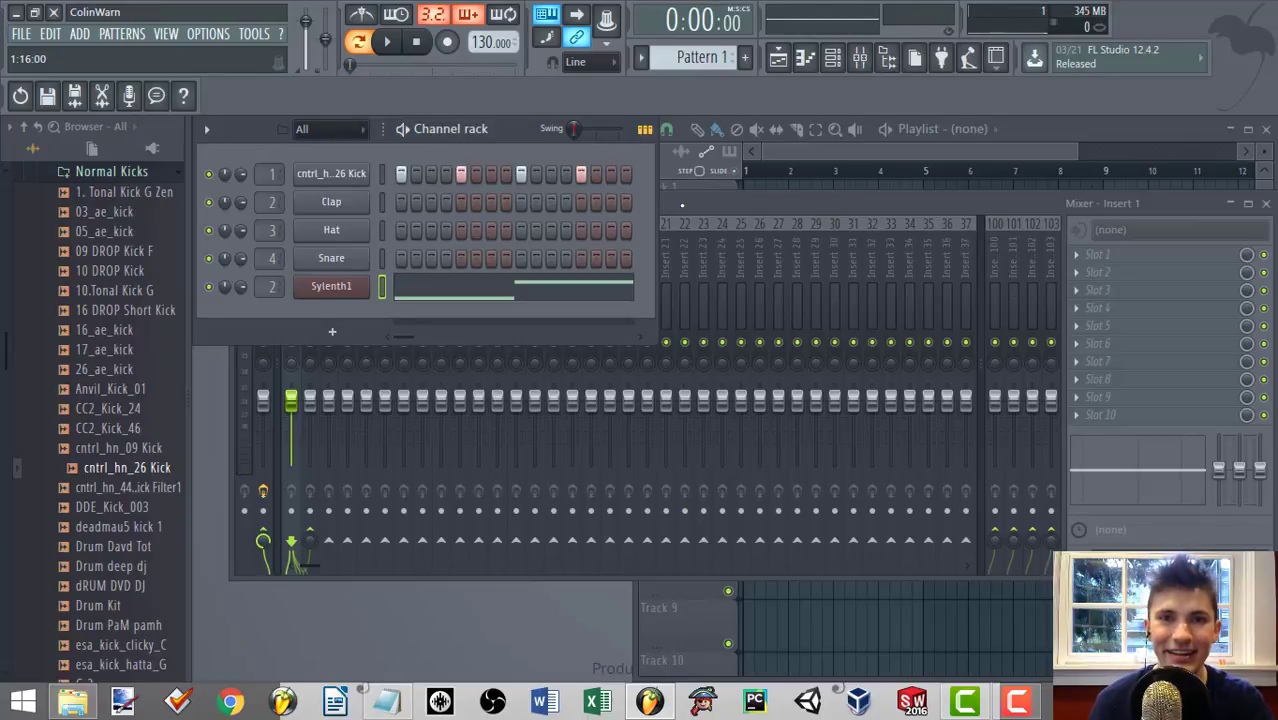
Route the cntrl_hn_26 Kick channel to mixer track Insert 1, keeping the mixer below the channel rack.
left_click_drag(682, 205, 696, 317)
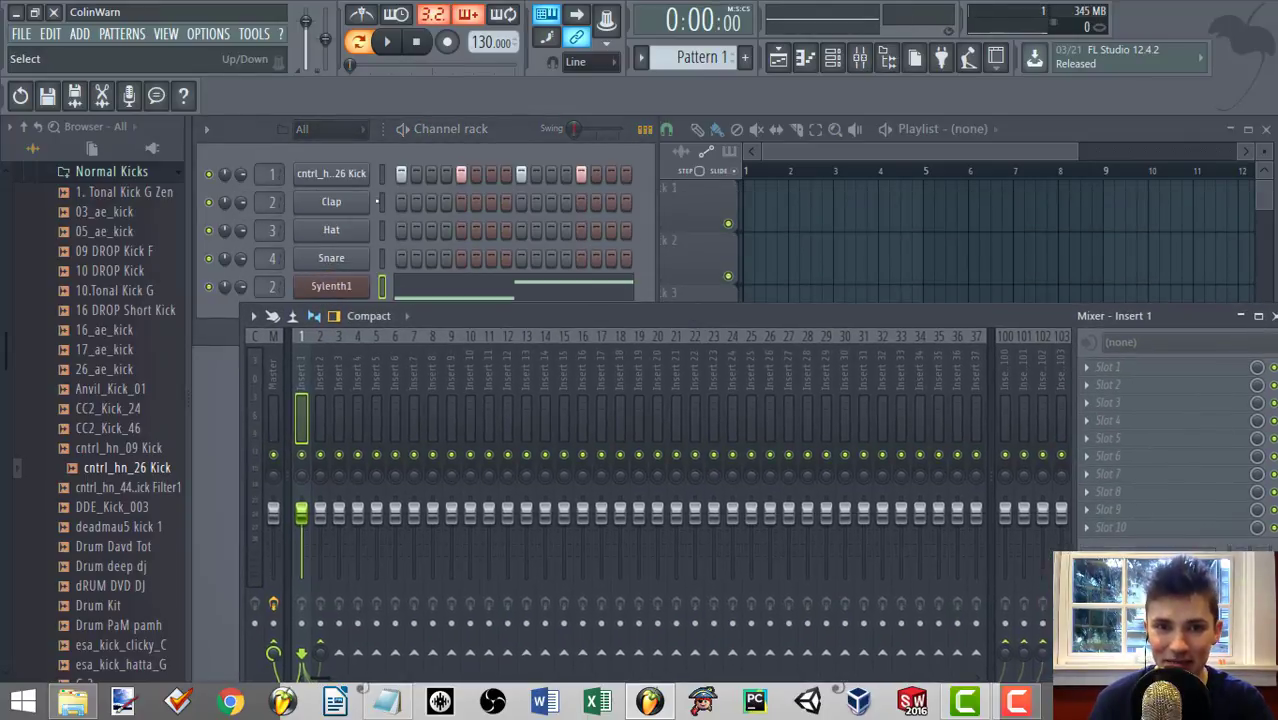
left_click(400, 298)
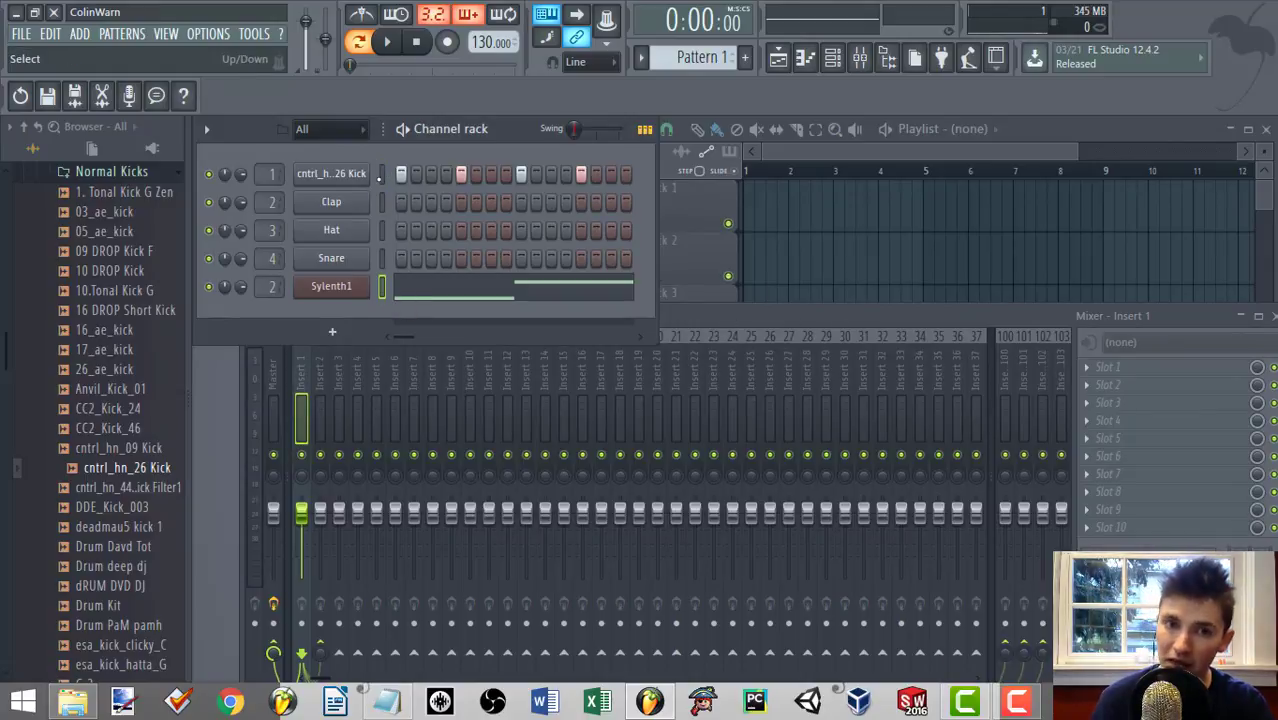
left_click(381, 176)
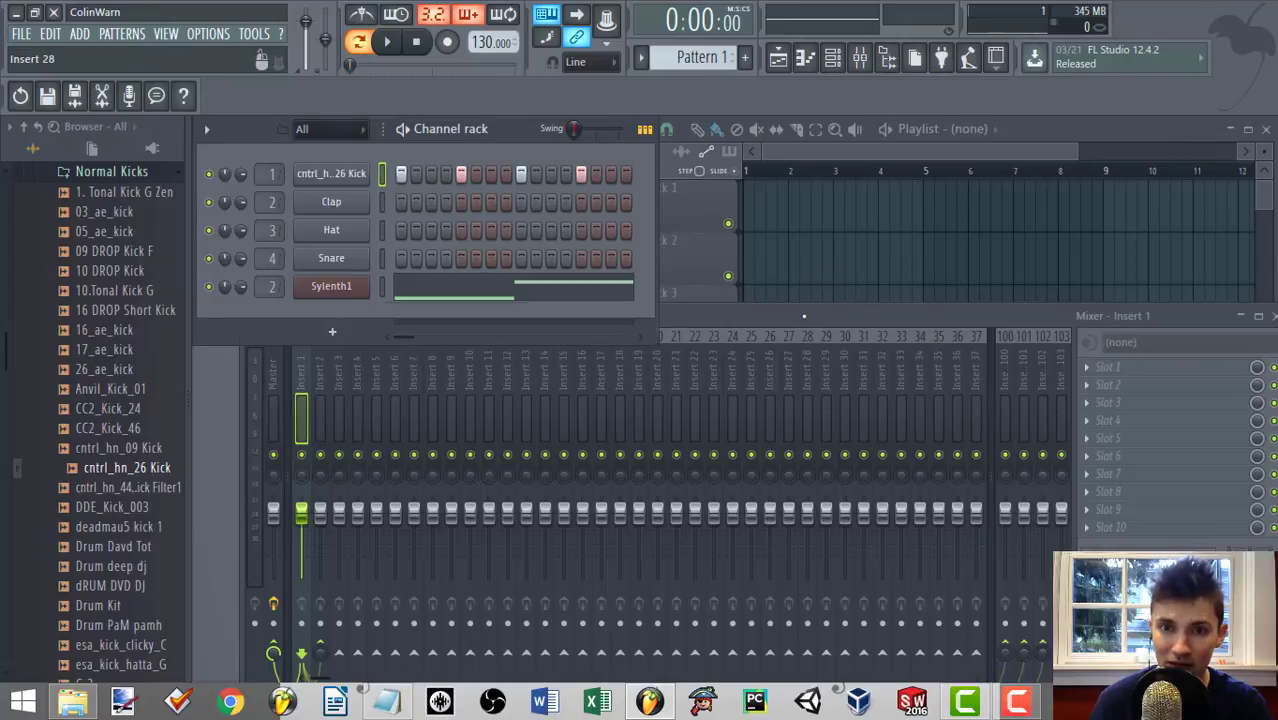
left_click_drag(803, 316, 809, 360)
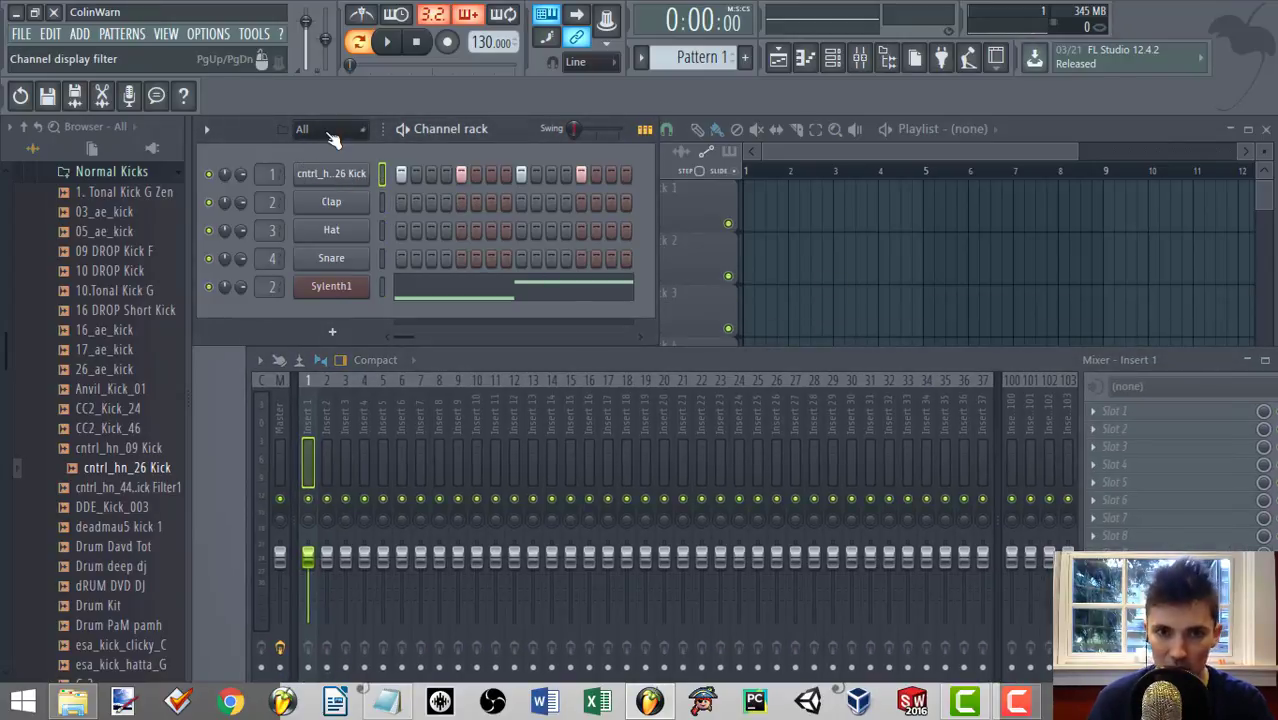
right_click(310, 426)
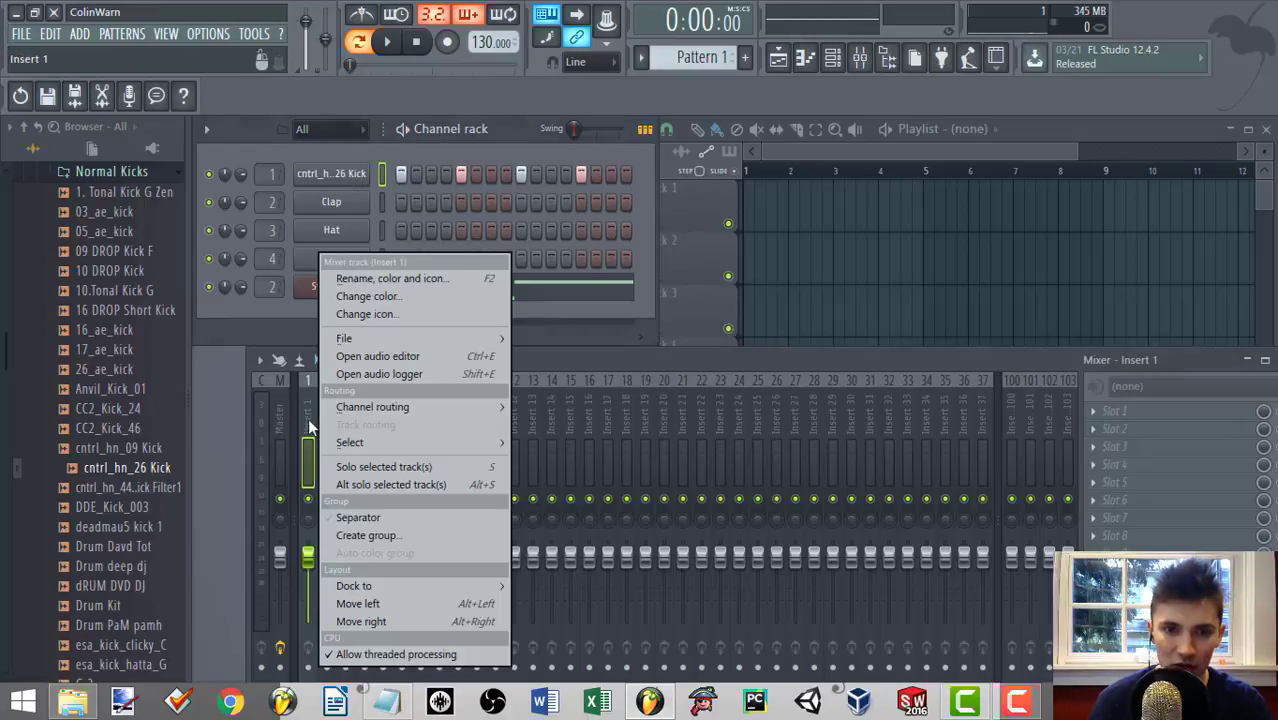
mouse_move(379, 400)
left_click(579, 409)
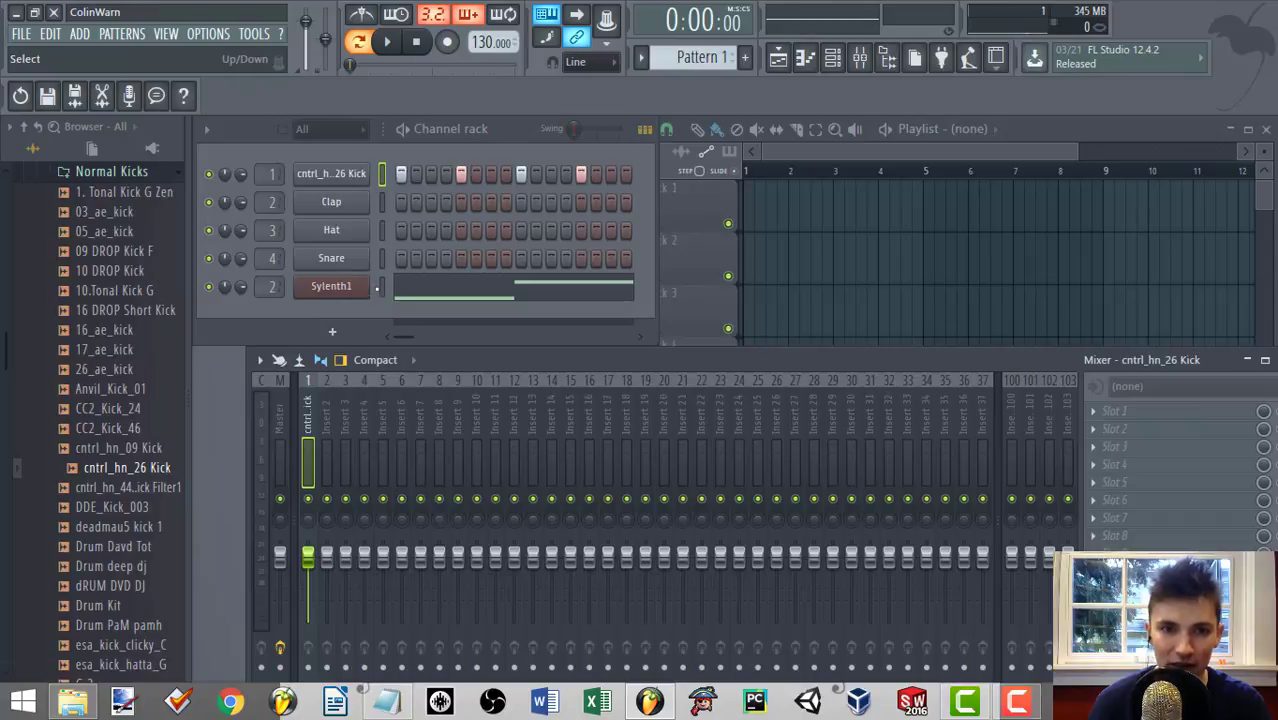
Route the Sylenth1 channel to mixer track Insert 2.
left_click(379, 288)
left_click(330, 418)
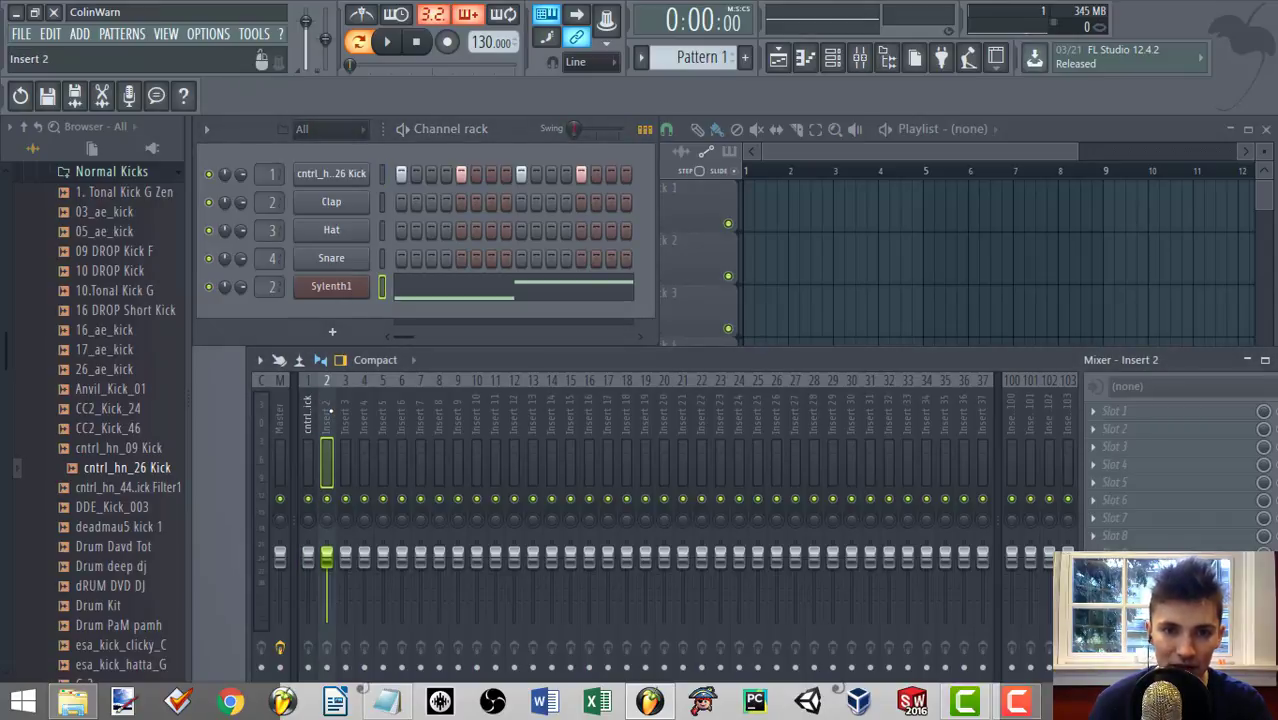
right_click(329, 440)
mouse_move(412, 413)
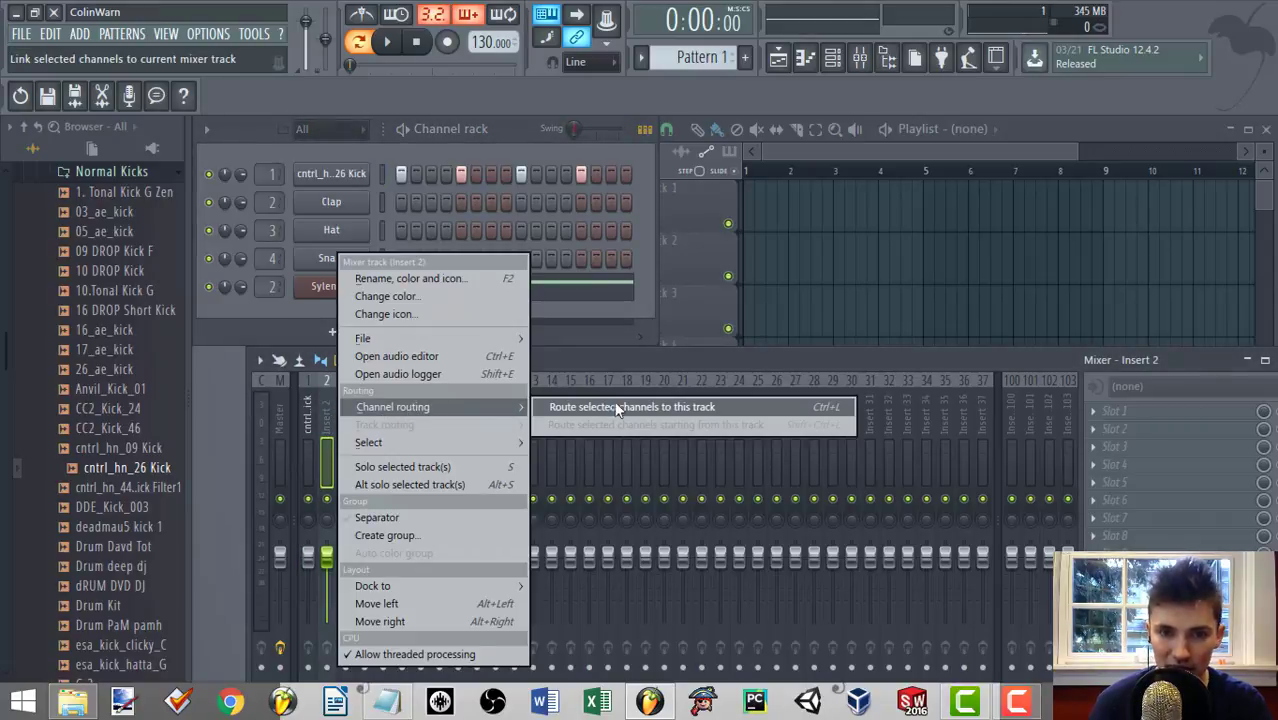
left_click(659, 409)
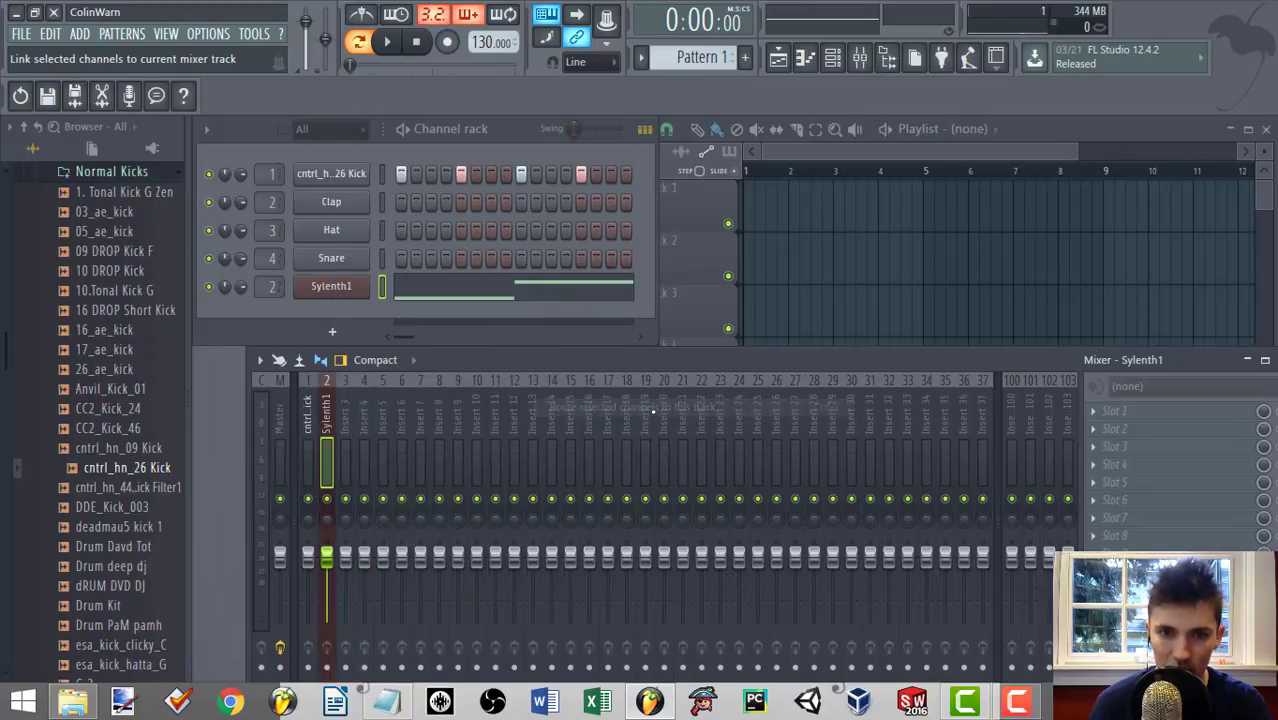
Lower the Sylenth1 mixer track's volume slightly while the pattern plays.
left_click_drag(661, 355, 694, 272)
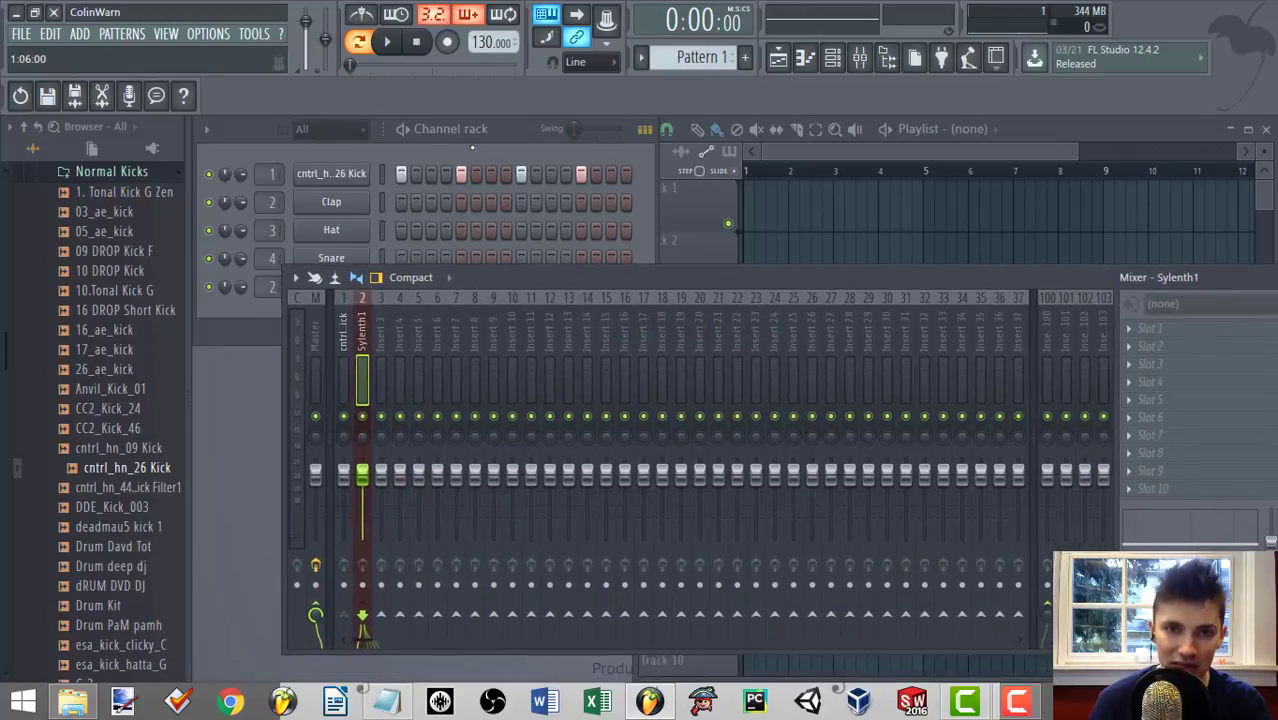
key("space")
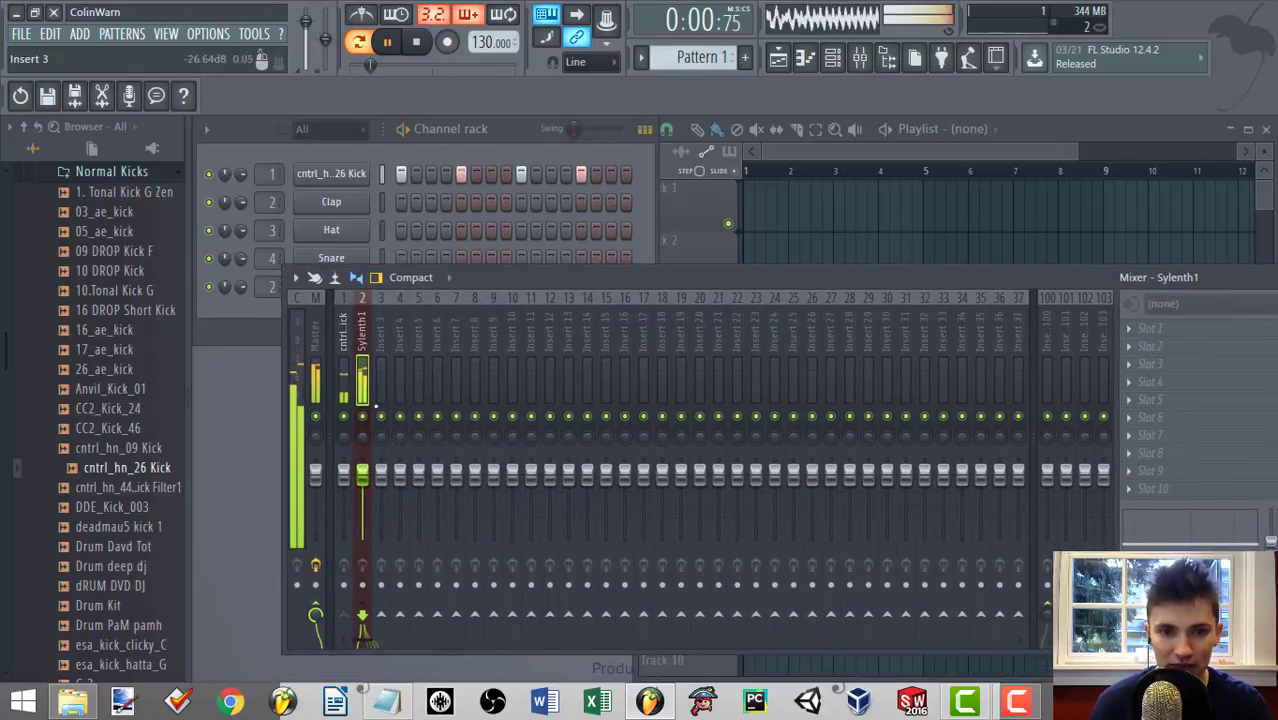
left_click(343, 474)
left_click_drag(362, 473, 362, 487)
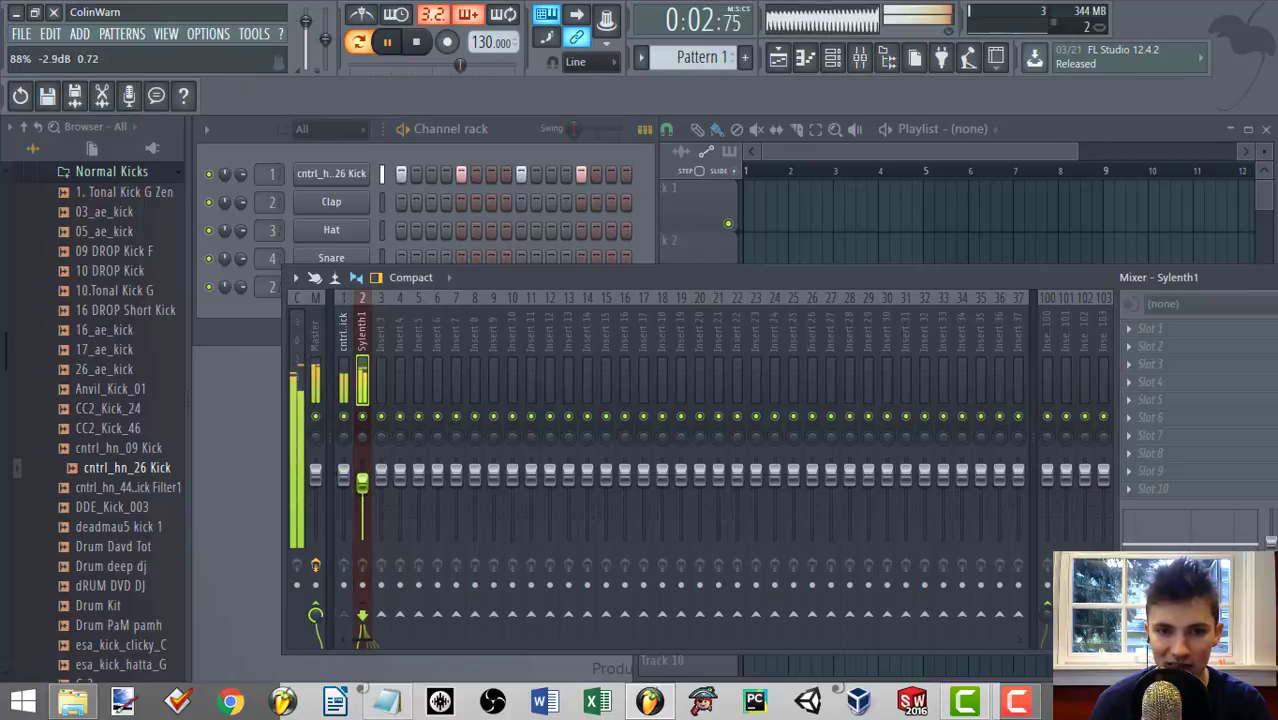
key("space")
Sidechain the cntrl_hn_26 Kick mixer track to the Sylenth1 track.
left_click(343, 474)
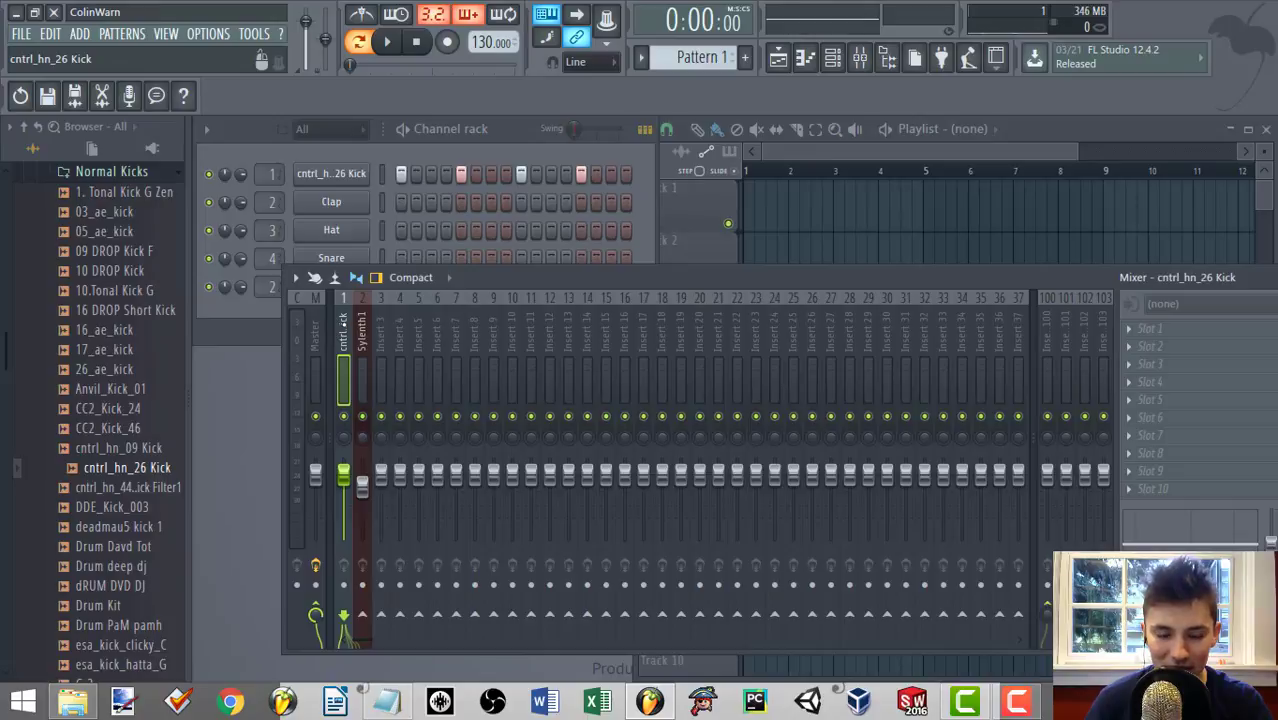
right_click(364, 617)
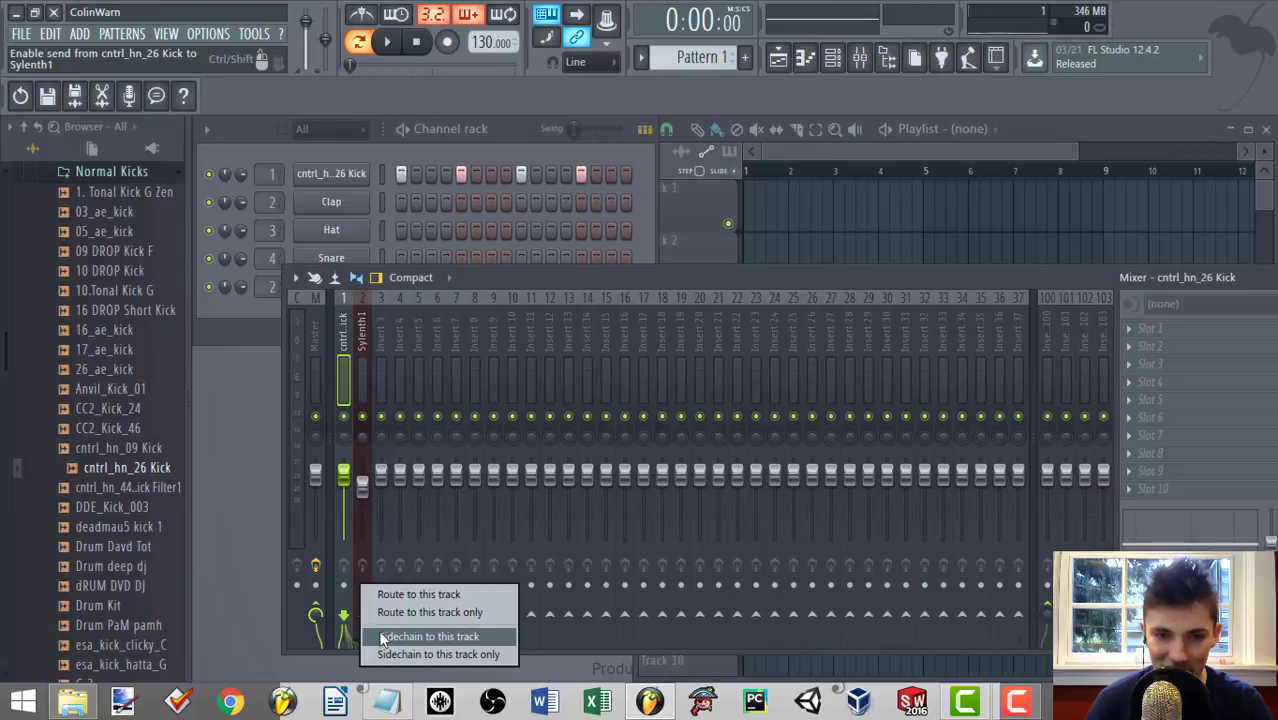
left_click(380, 636)
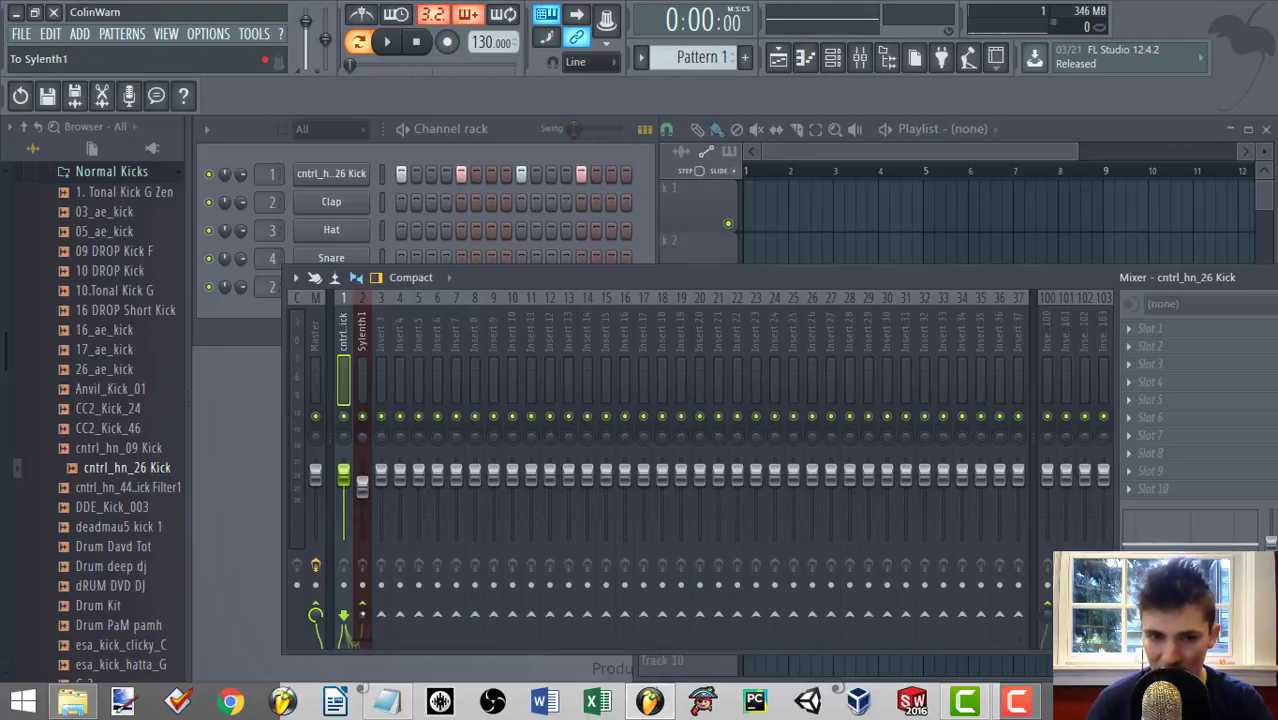
right_click(364, 610)
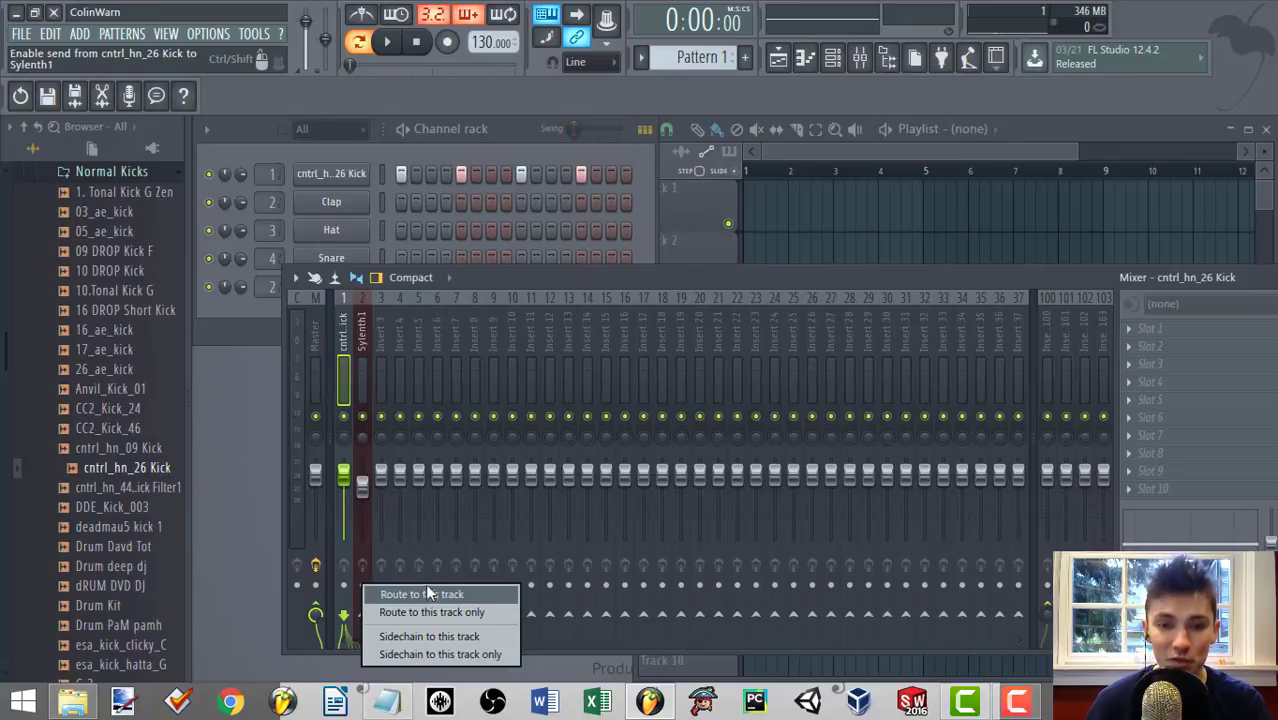
left_click(415, 637)
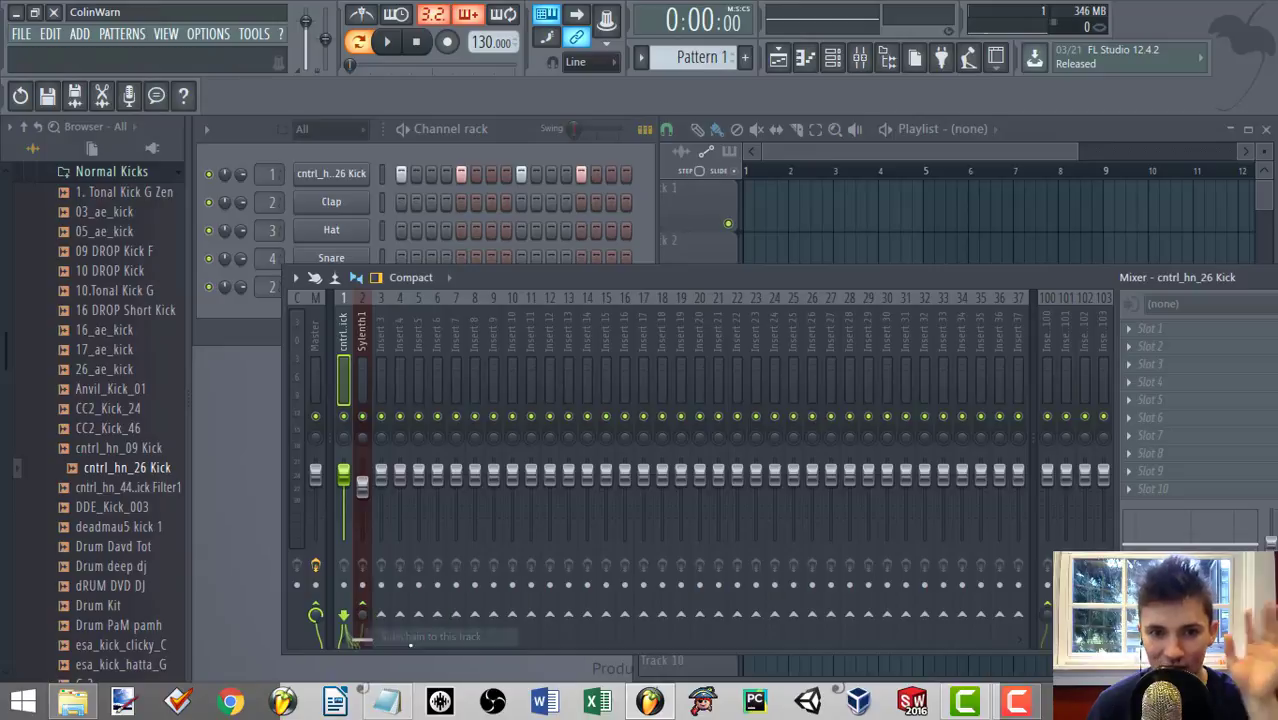
Load Fruity Limiter into effect slot 3 of the Sylenth1 mixer track.
left_click(364, 330)
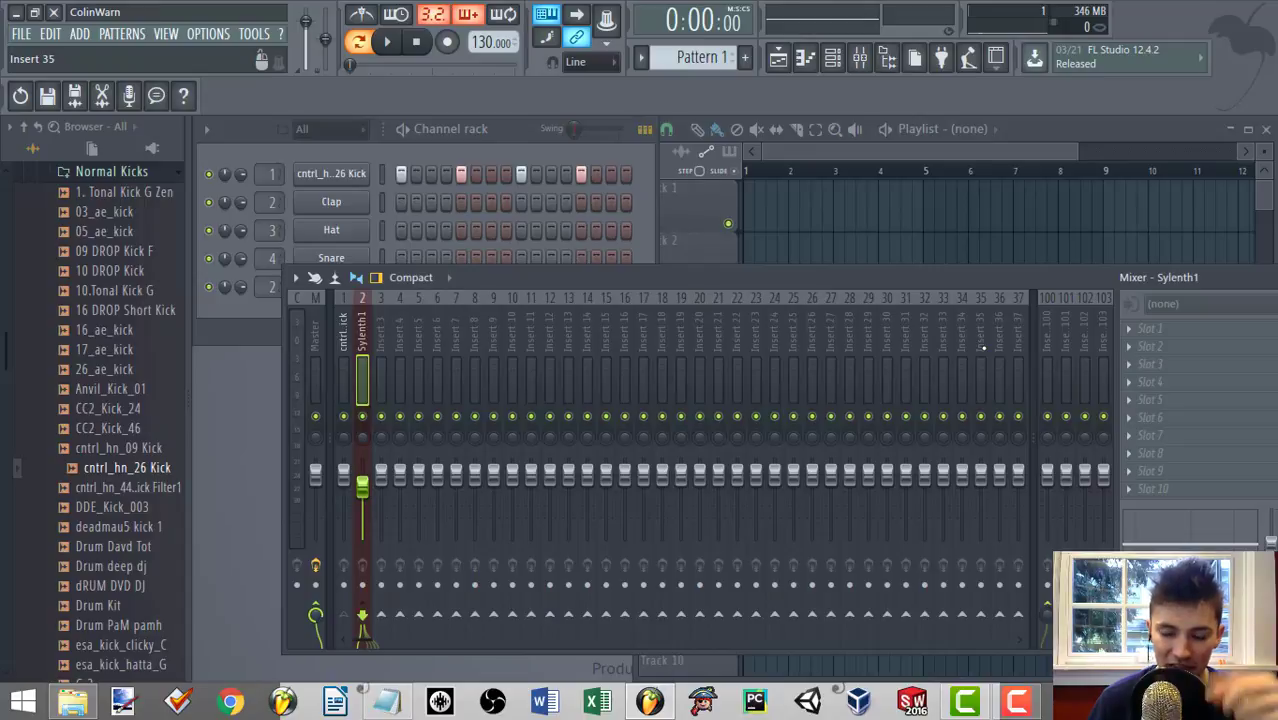
left_click(1145, 364)
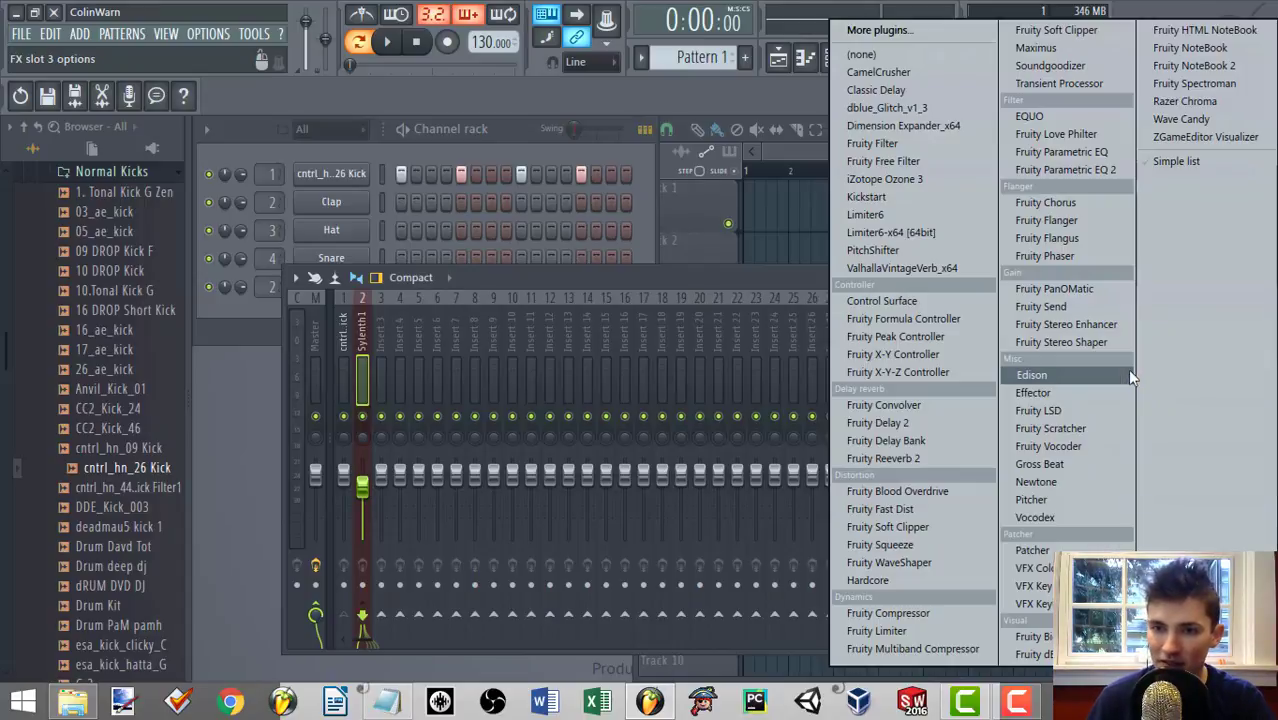
left_click(352, 338)
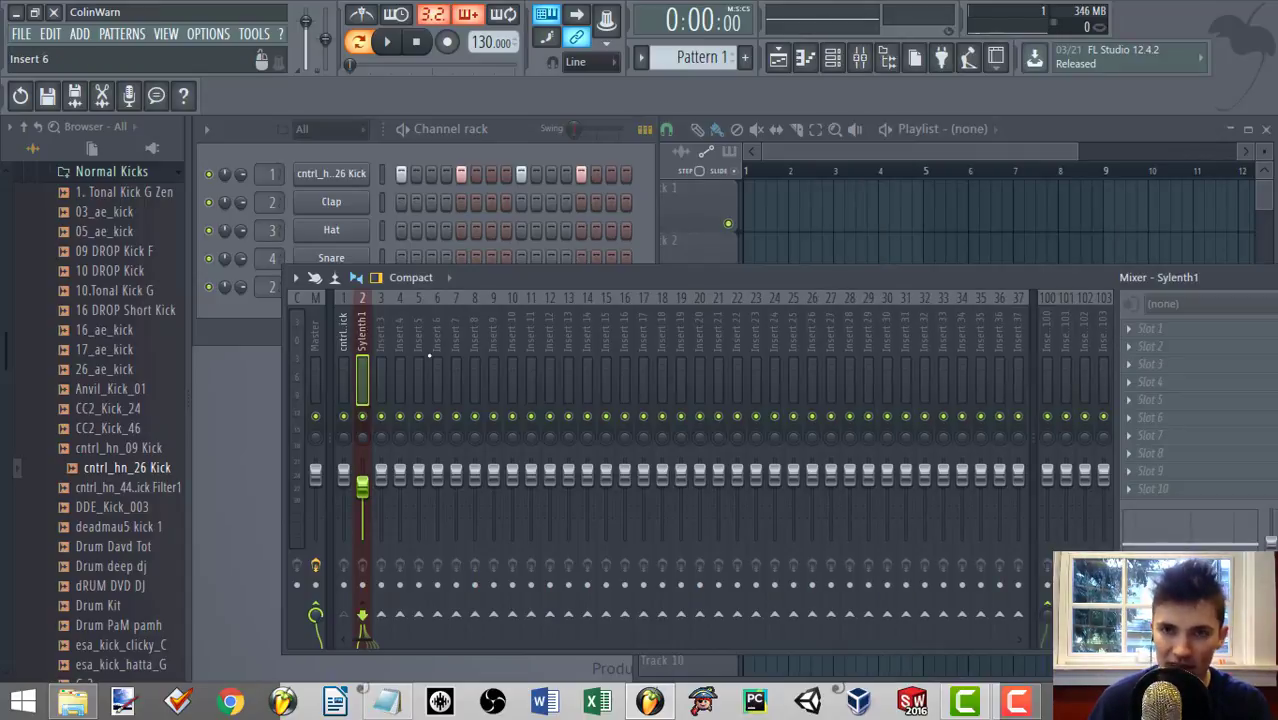
left_click(1127, 362)
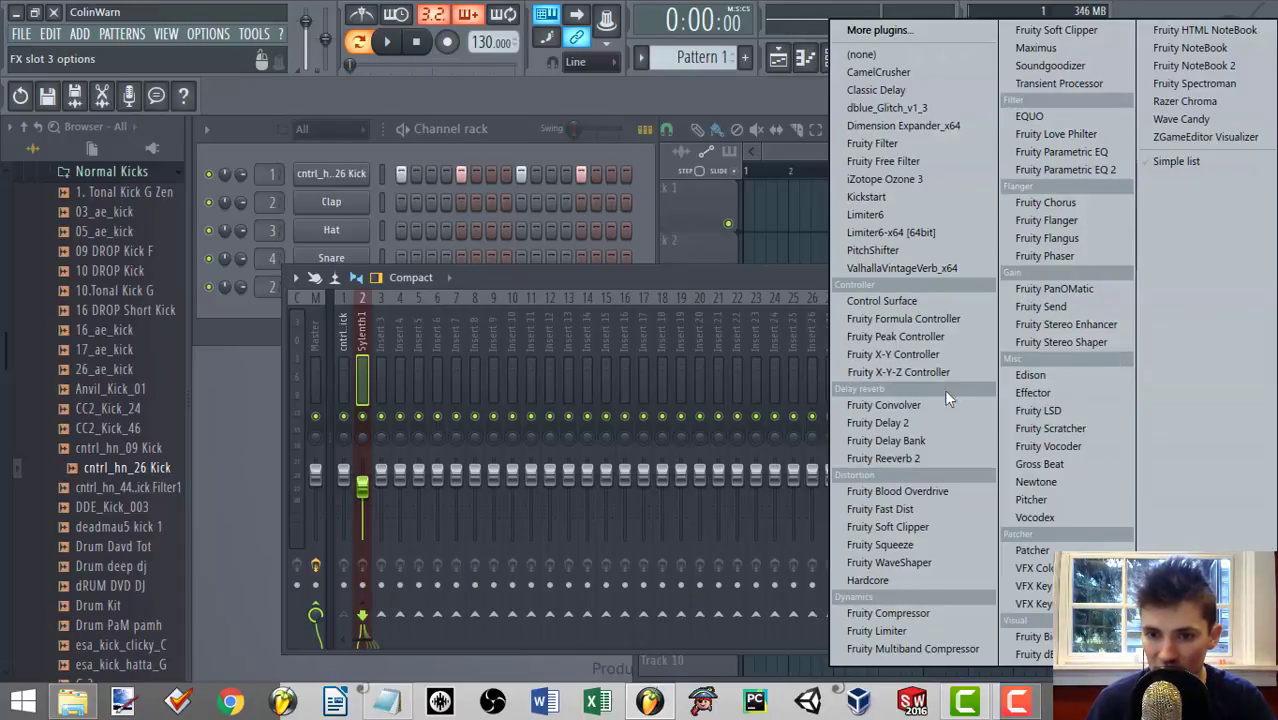
left_click(887, 627)
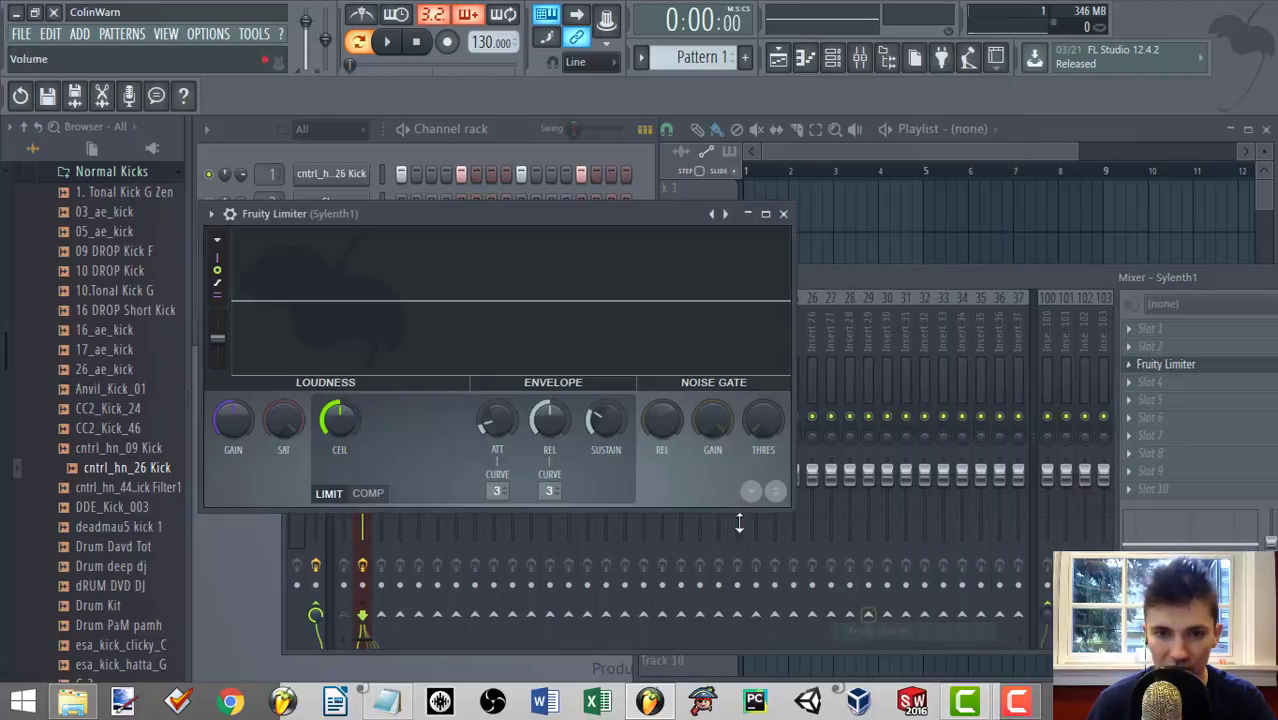
Switch Fruity Limiter to compressor mode with sidechain input 1, and move its window clear of the first mixer tracks.
left_click(368, 493)
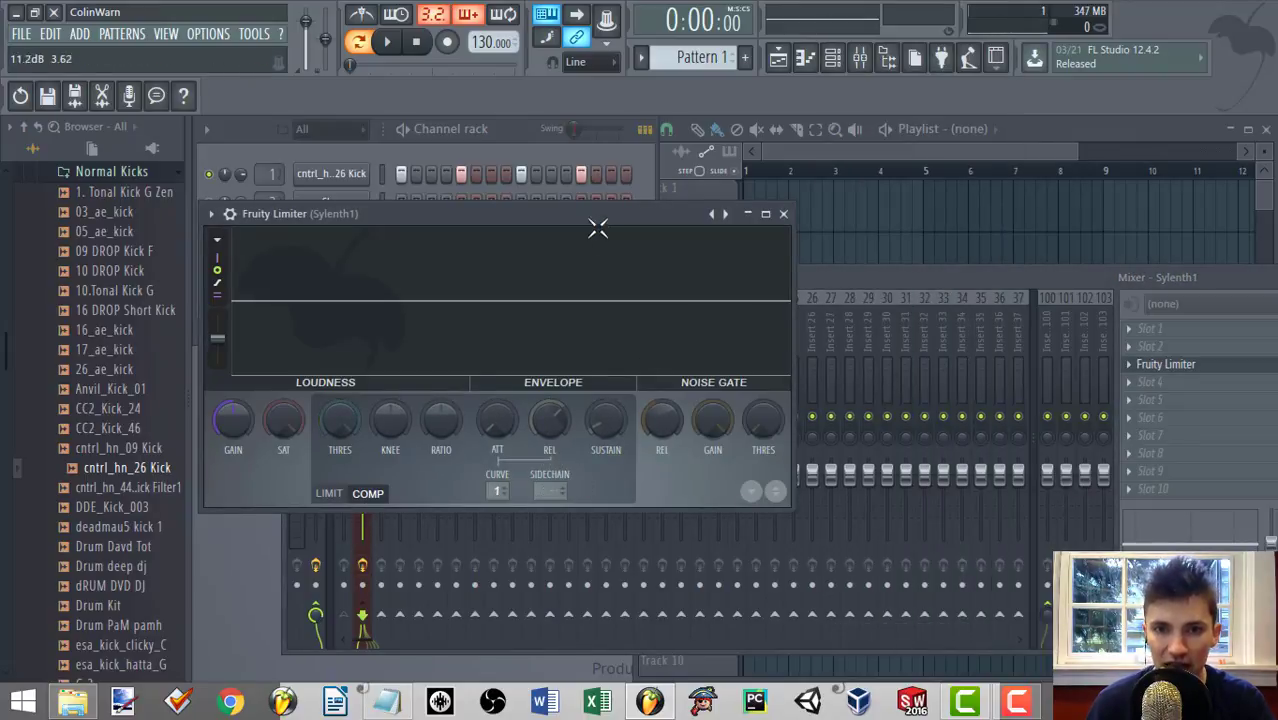
left_click_drag(598, 229, 644, 218)
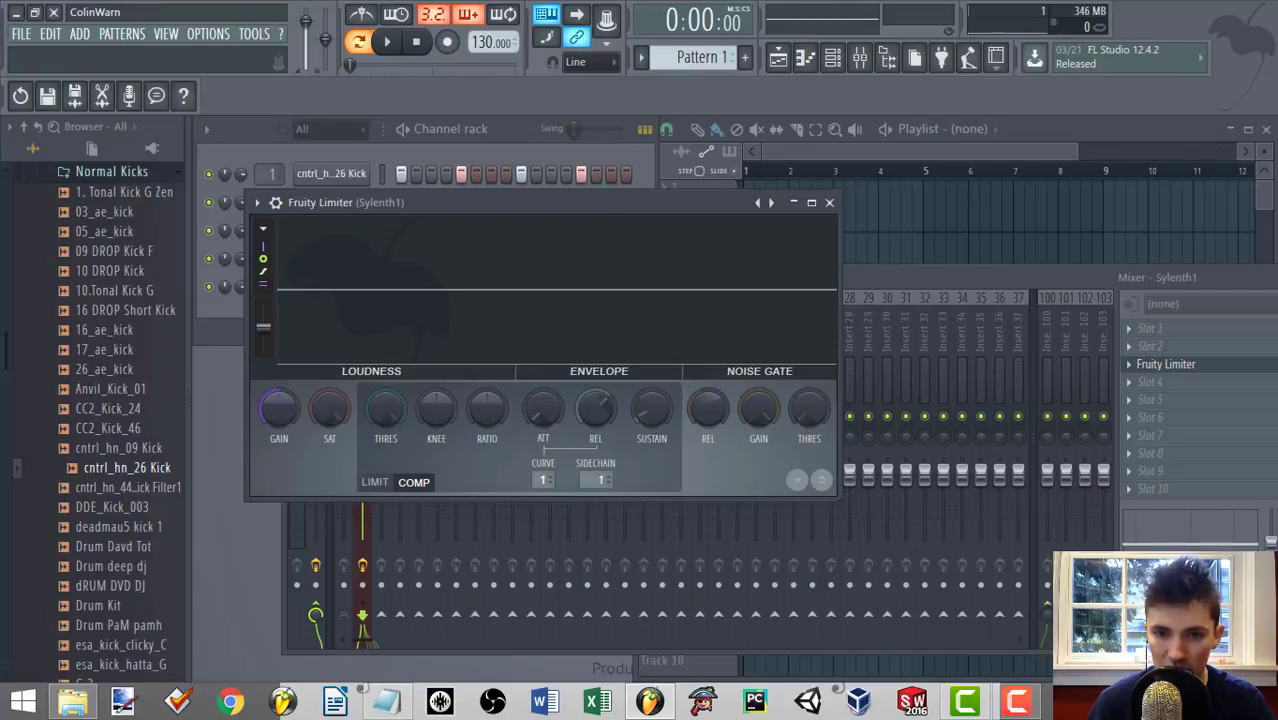
left_click_drag(597, 474, 597, 466)
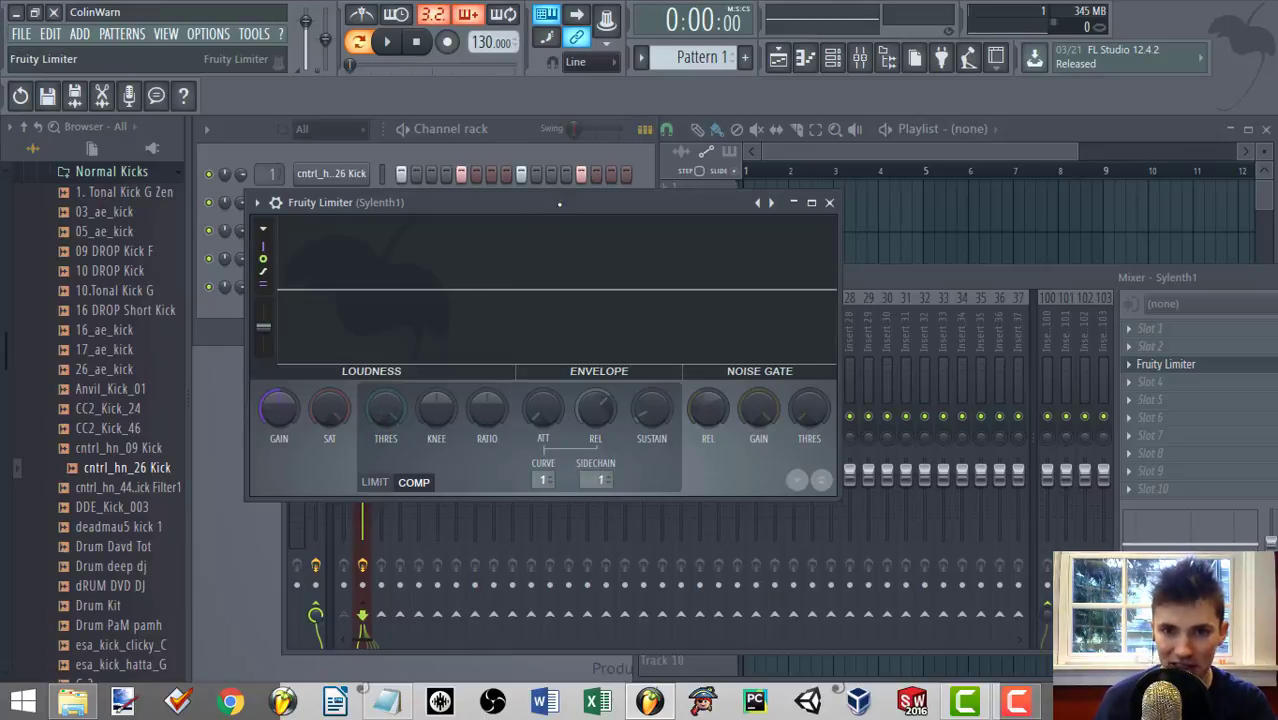
left_click_drag(559, 204, 802, 187)
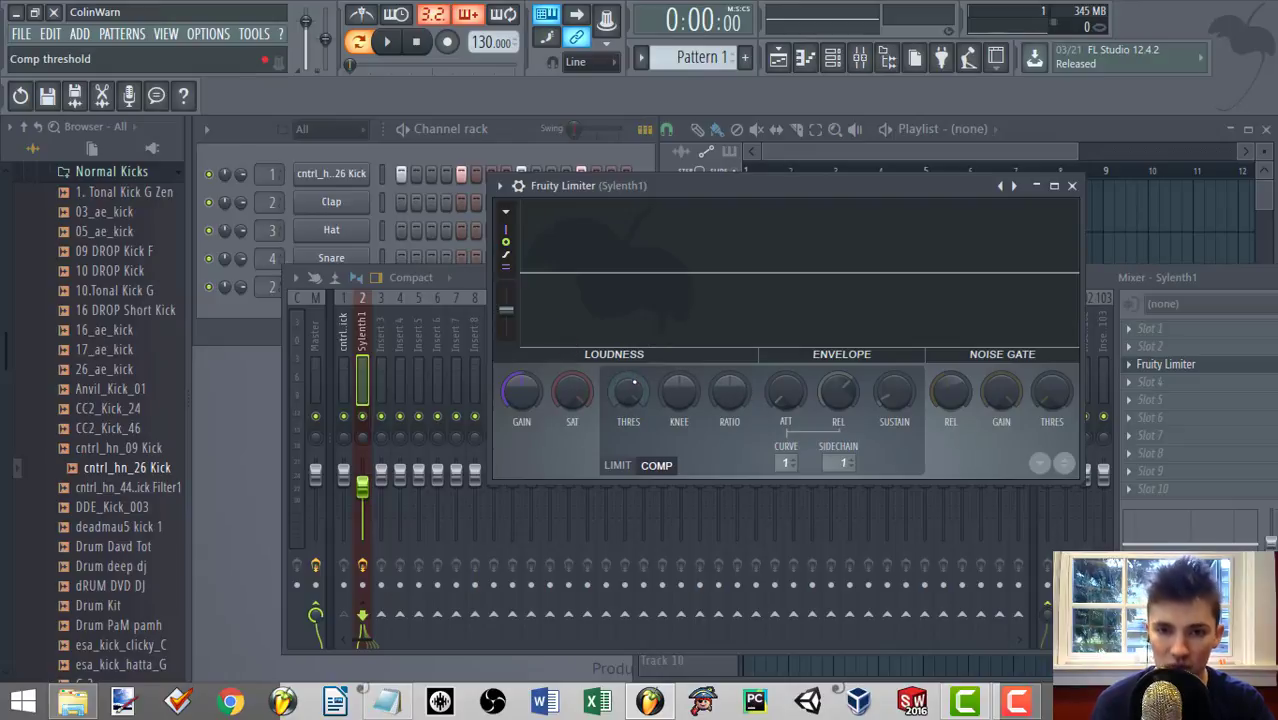
Lower the Fruity Limiter compressor threshold while the pattern plays.
key("space")
mouse_move(628, 392)
left_mouse_down()
mouse_move(628, 372)
mouse_move(628, 414)
left_mouse_up()
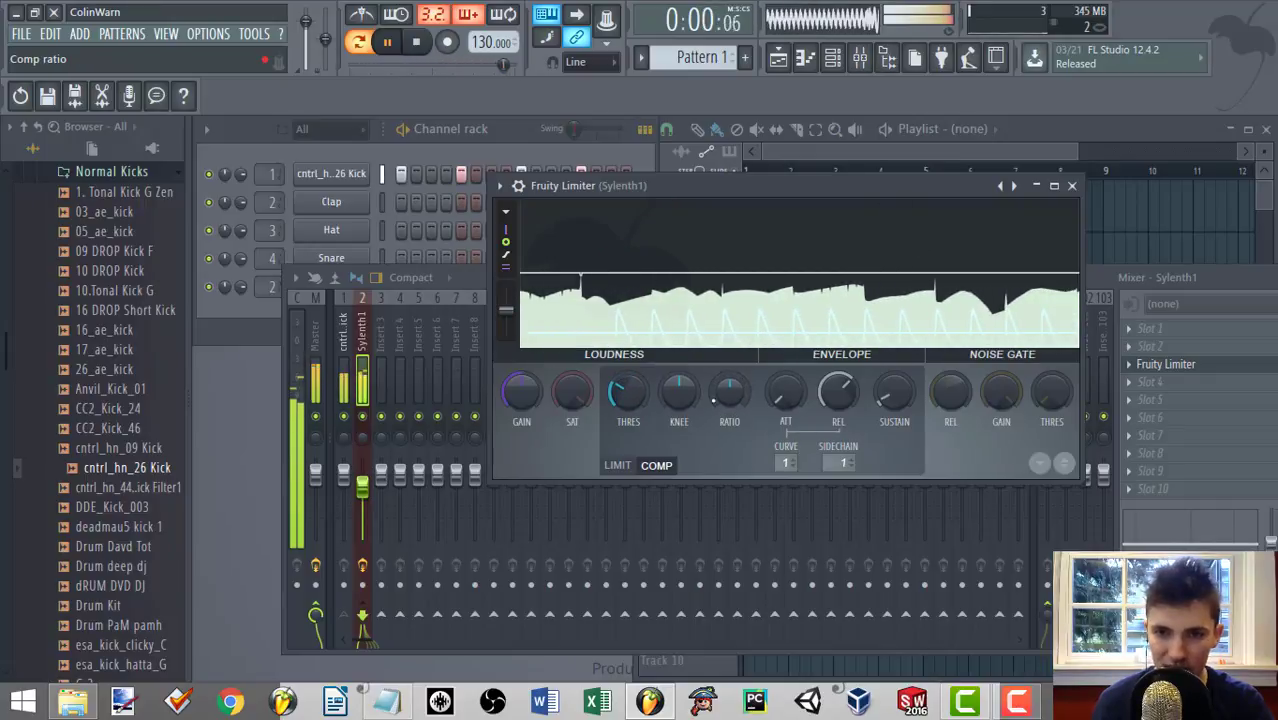
key("space")
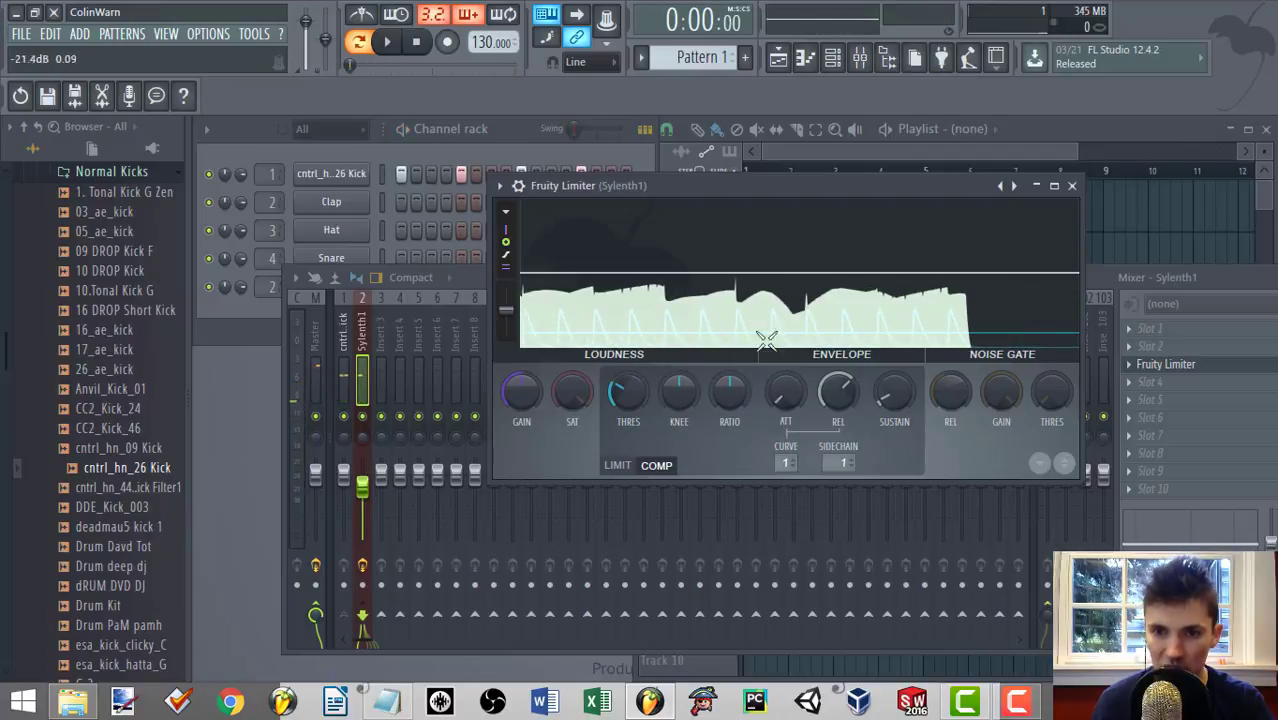
Raise the compressor ratio to about 4.3:1 and lower the threshold further during playback.
key("space")
left_click_drag(722, 403, 720, 370)
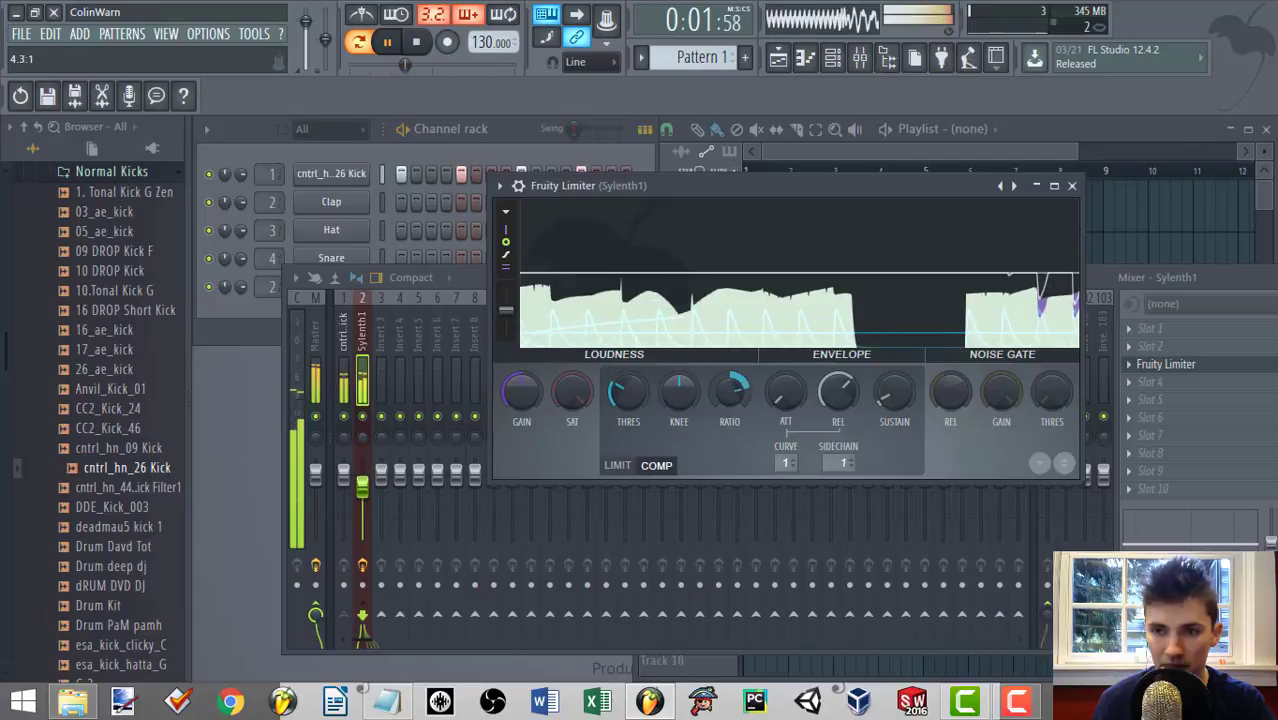
left_click_drag(628, 392, 628, 412)
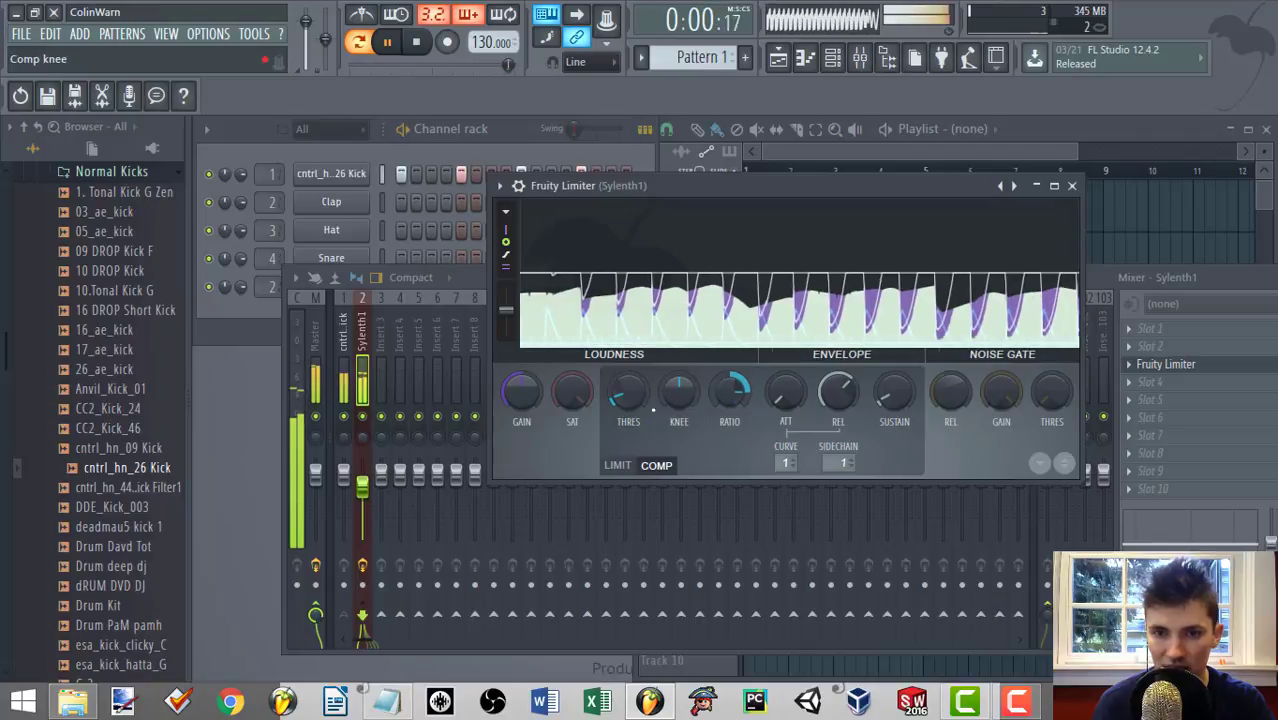
key("space")
Shorten the compressor release in Fruity Limiter and play the pattern to hear the ducking.
left_click_drag(838, 392, 838, 410)
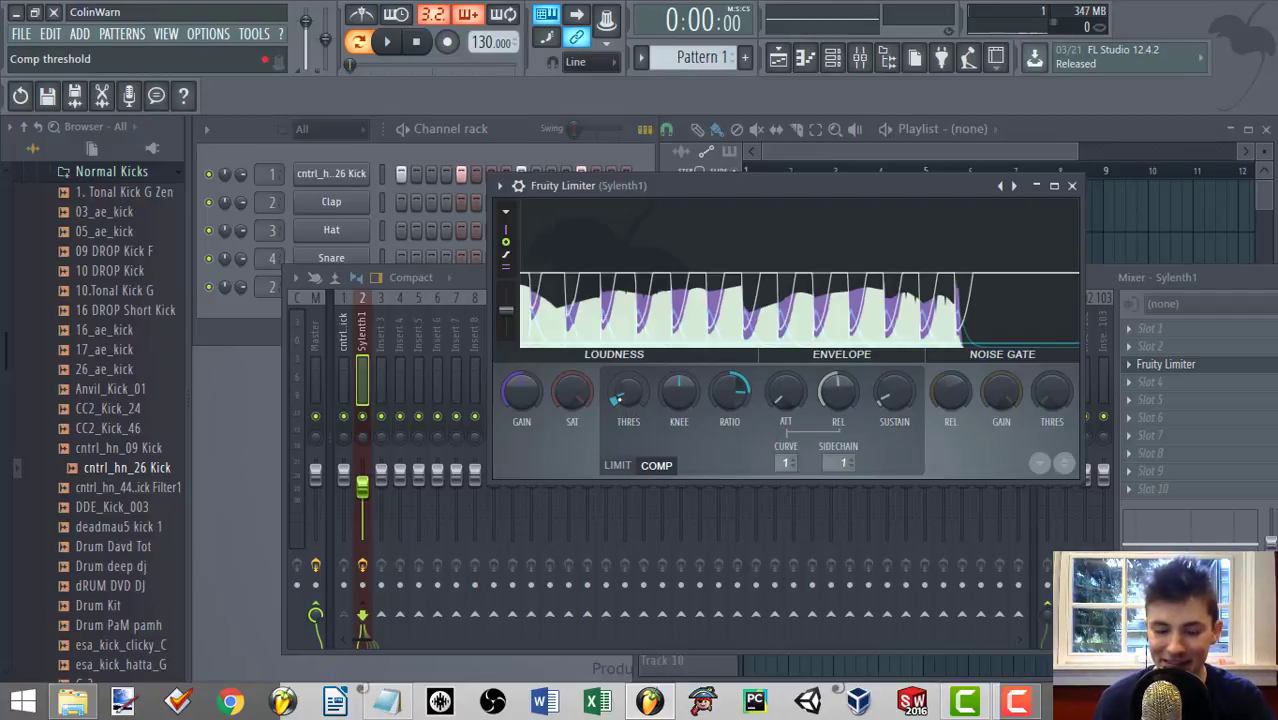
key("space")
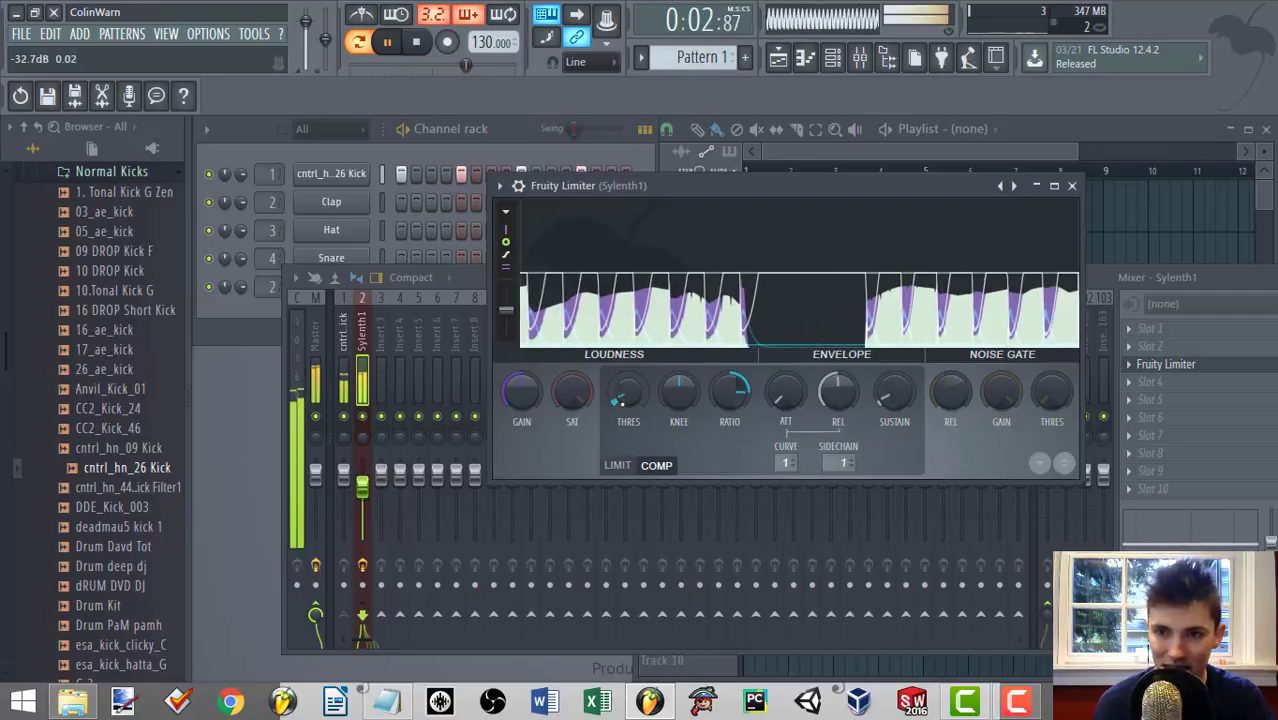
Raise the Fruity Limiter compressor threshold to about -27.7 dB during playback, and stop the pattern.
mouse_move(628, 391)
left_mouse_down()
mouse_move(628, 340)
mouse_move(628, 460)
mouse_move(628, 388)
left_mouse_up()
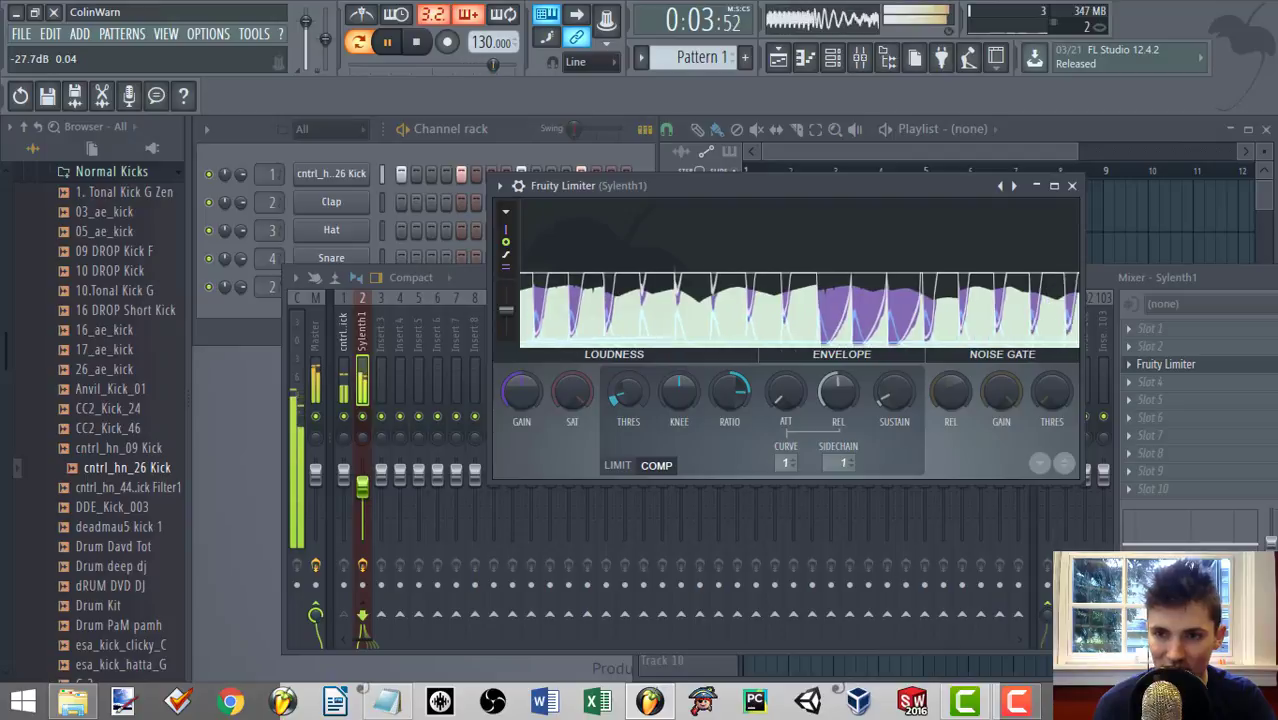
key("space")
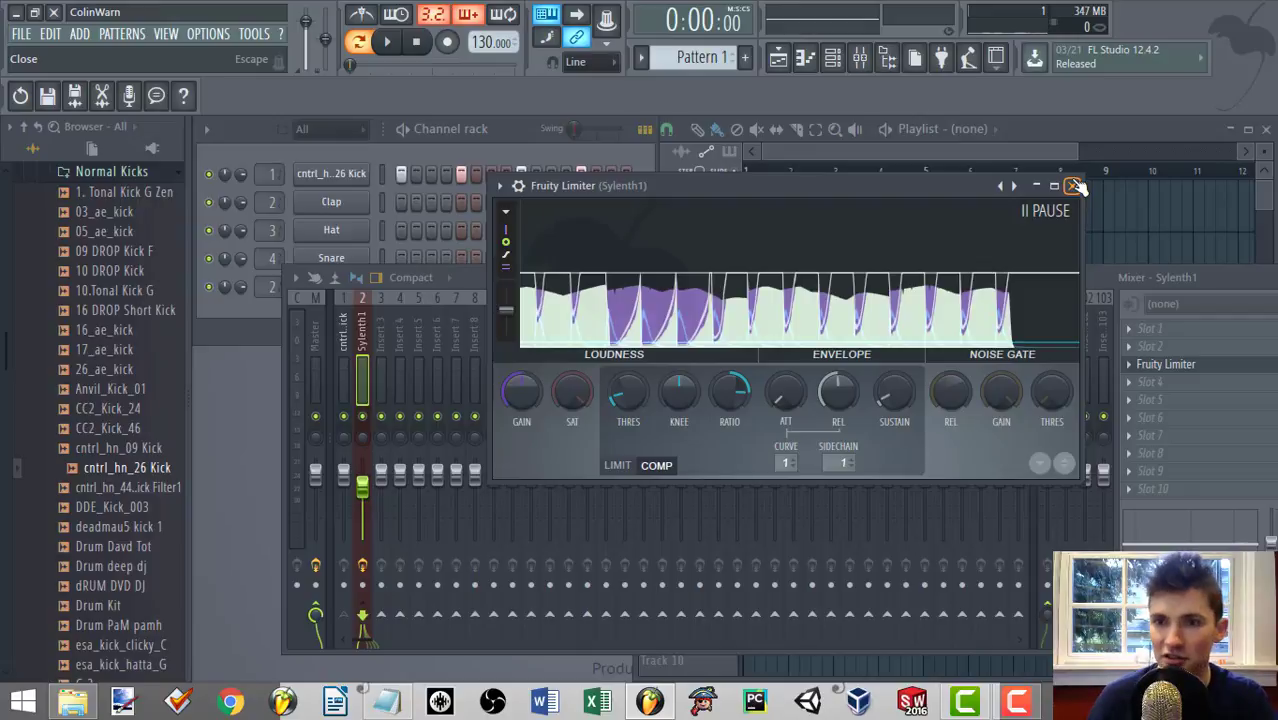
Close the Fruity Limiter window and remove the effect from slot 3 of the Sylenth1 mixer track.
left_click(1074, 186)
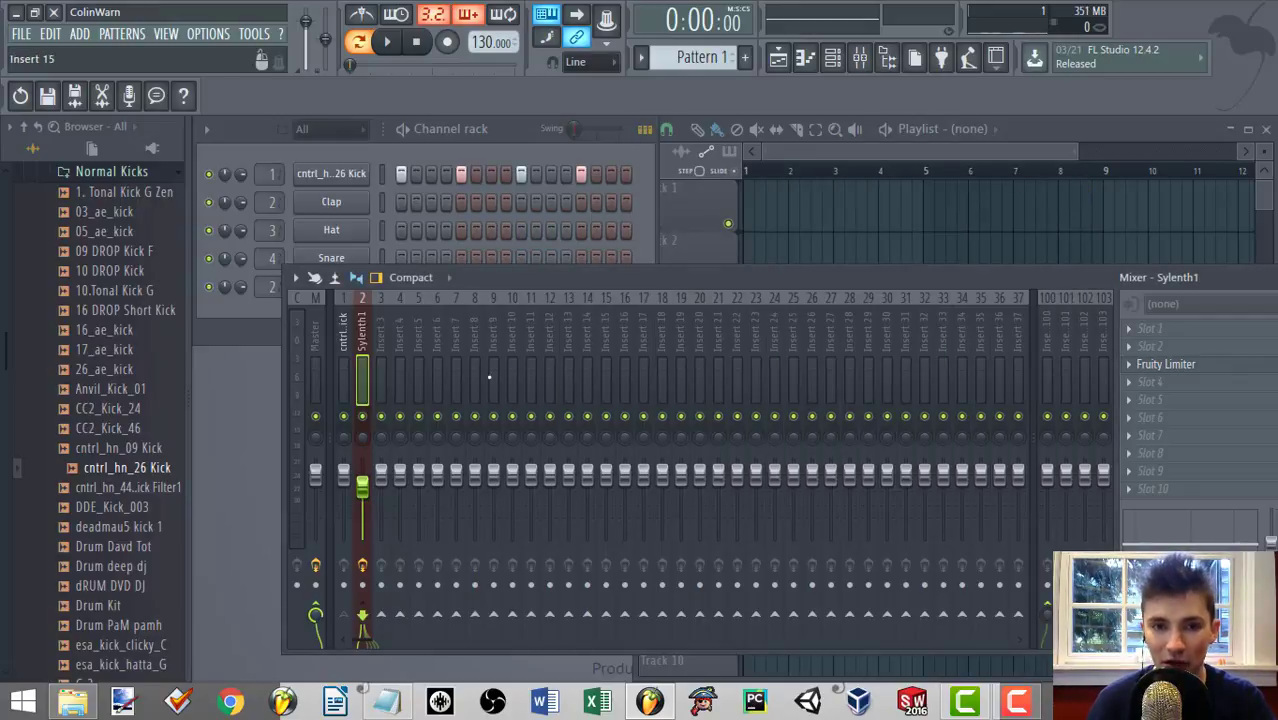
left_click(1133, 365)
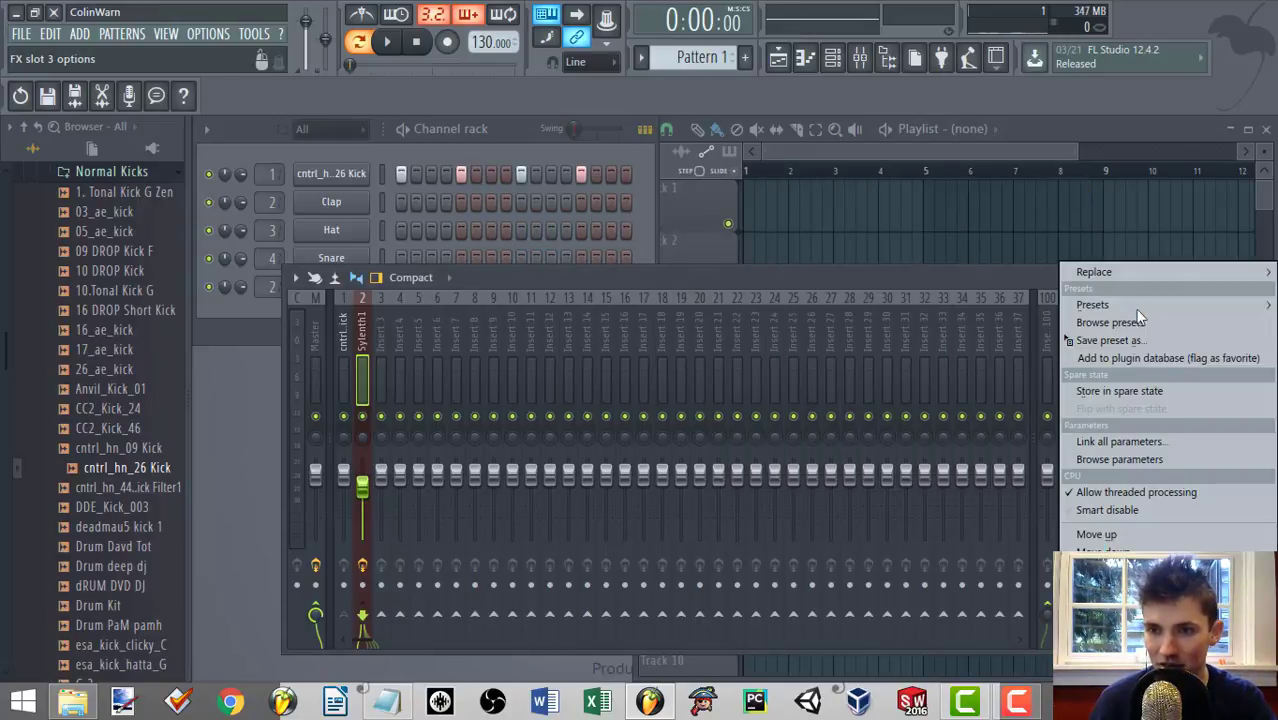
mouse_move(1129, 276)
left_click(890, 55)
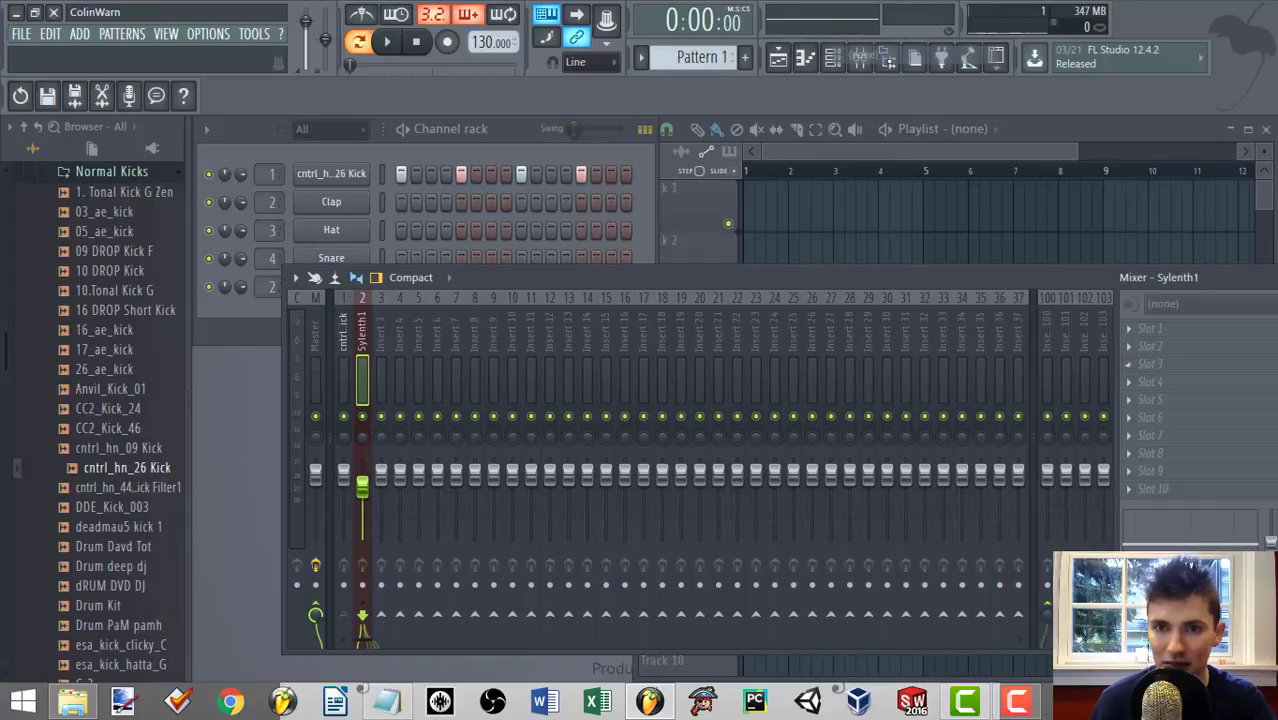
Load Fruity Multiband Compressor into slot 2 of the Sylenth1 mixer track.
left_click(343, 590)
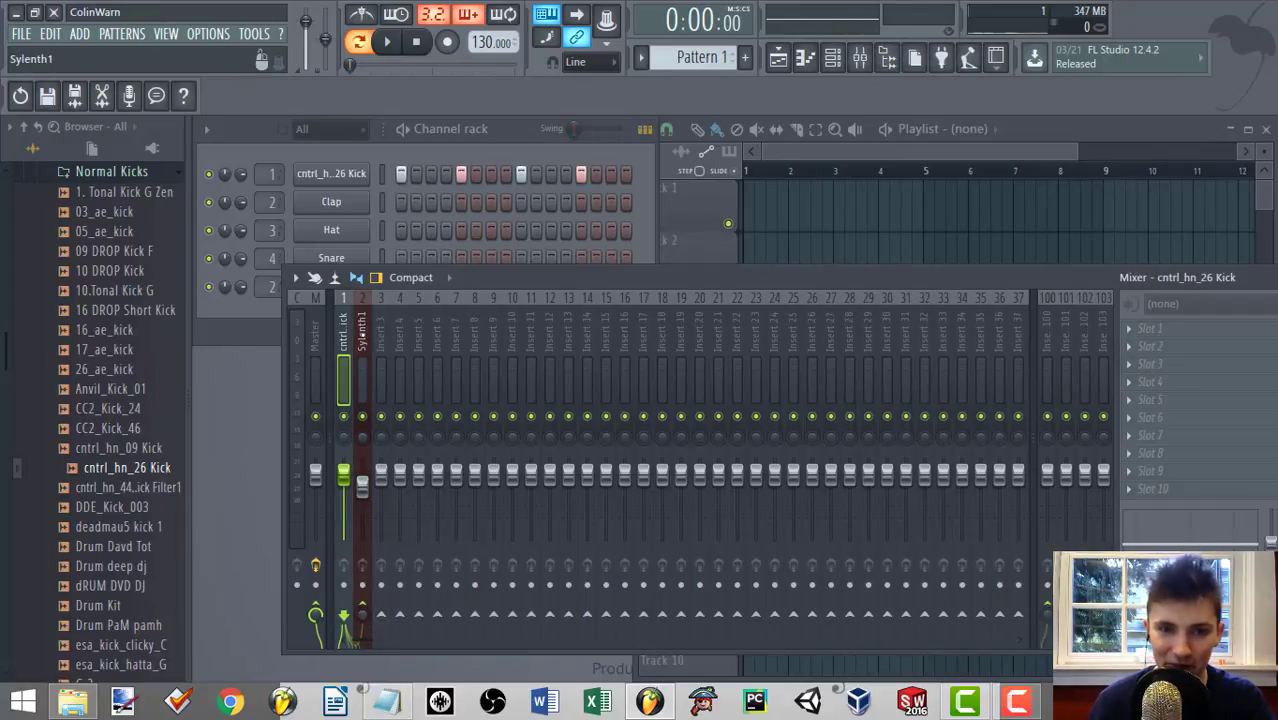
left_click(360, 326)
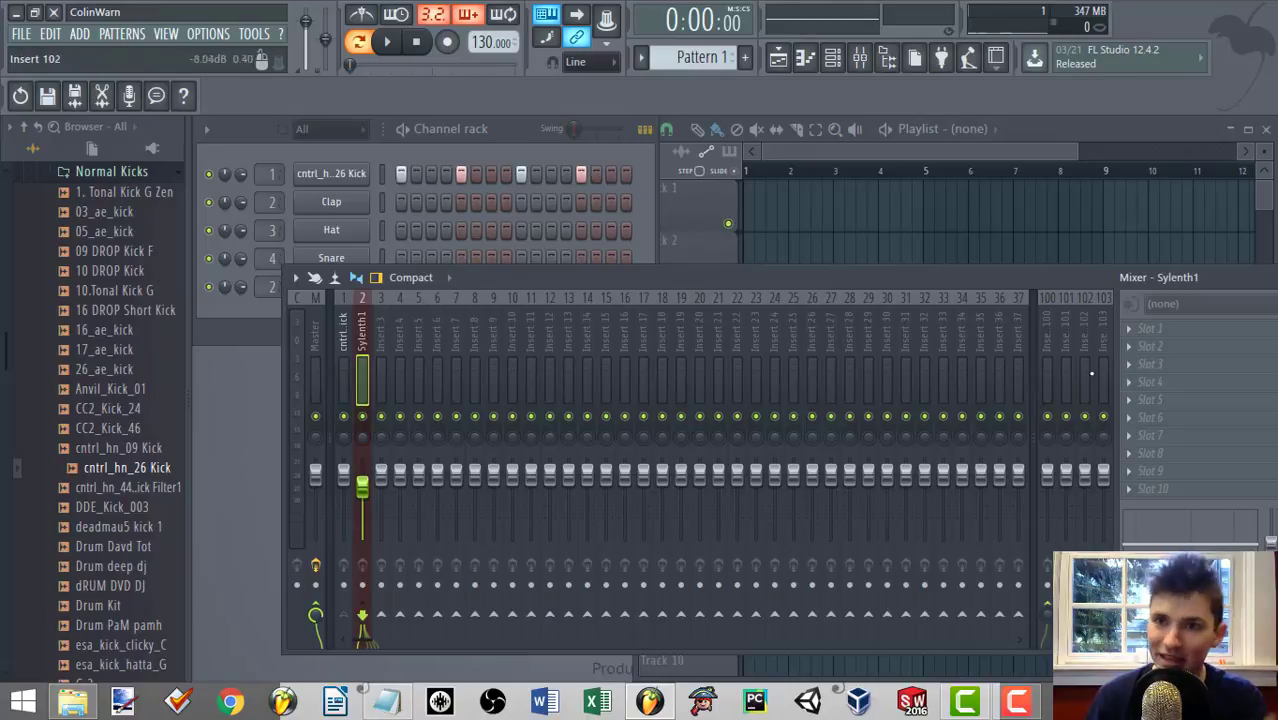
left_click(1135, 350)
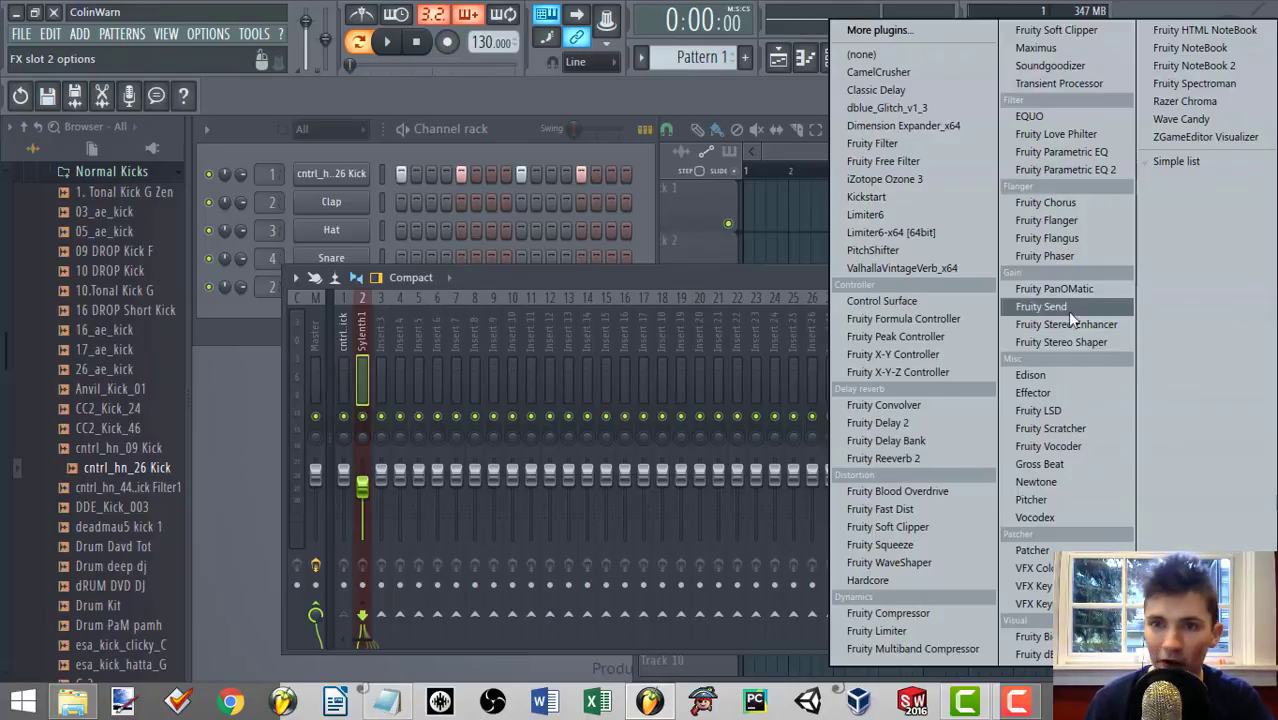
left_click(905, 648)
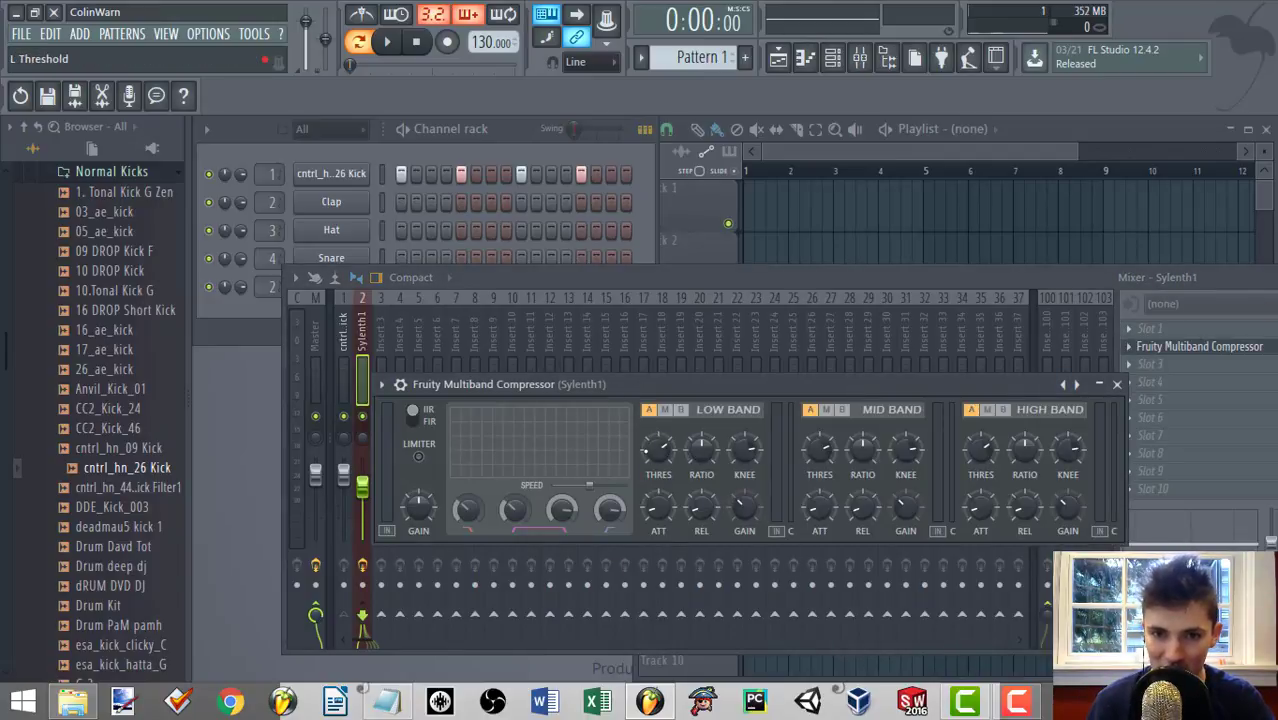
Lower the ratios of the compressor's low, mid and high bands to 1.0:1.
left_click_drag(702, 449, 702, 456)
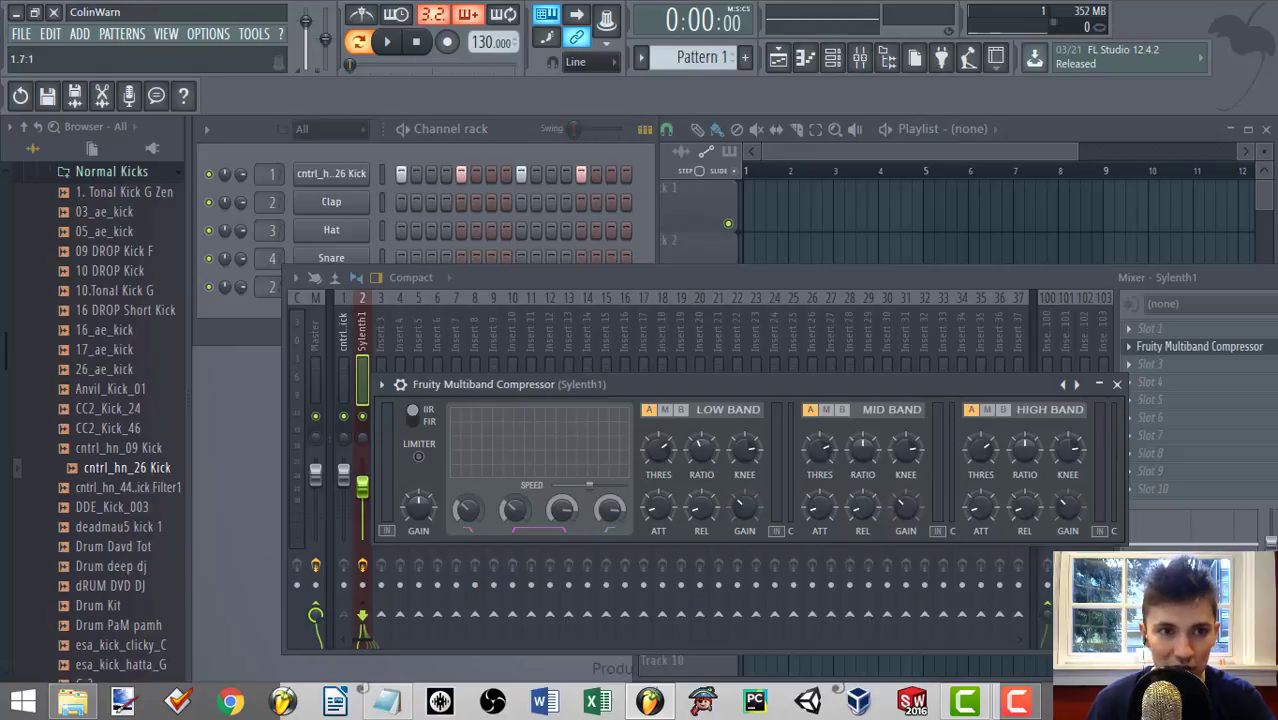
left_click_drag(863, 449, 866, 456)
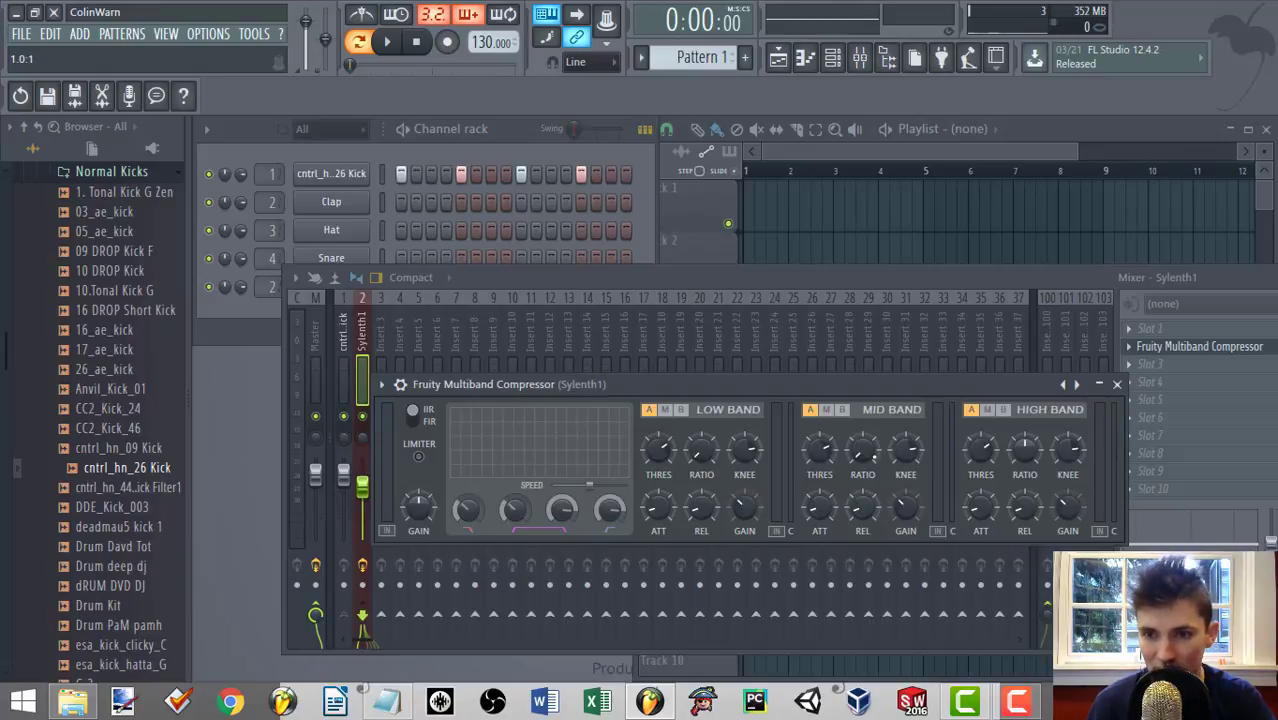
left_click_drag(1036, 432, 1038, 434)
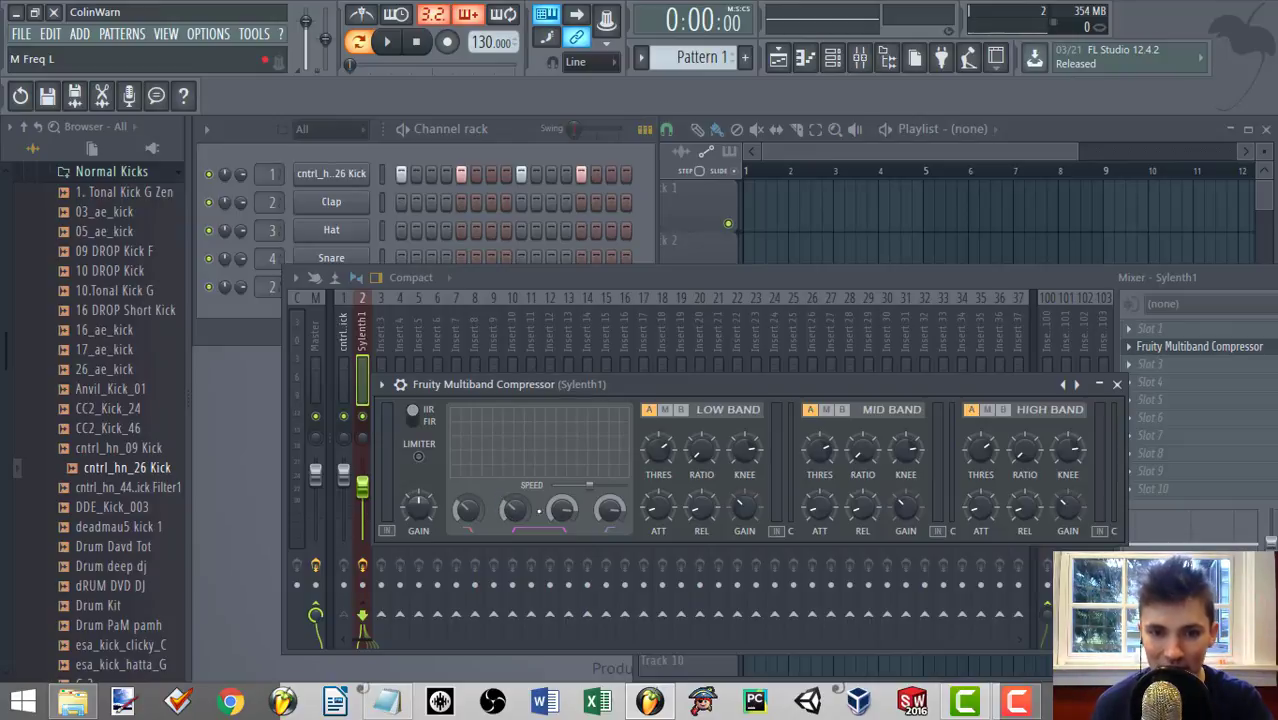
Raise the multiband compressor's low crossover frequency slightly, and return the low band's ratio to the middle of its range.
mouse_move(465, 510)
left_mouse_down()
mouse_move(465, 474)
mouse_move(465, 495)
left_mouse_up()
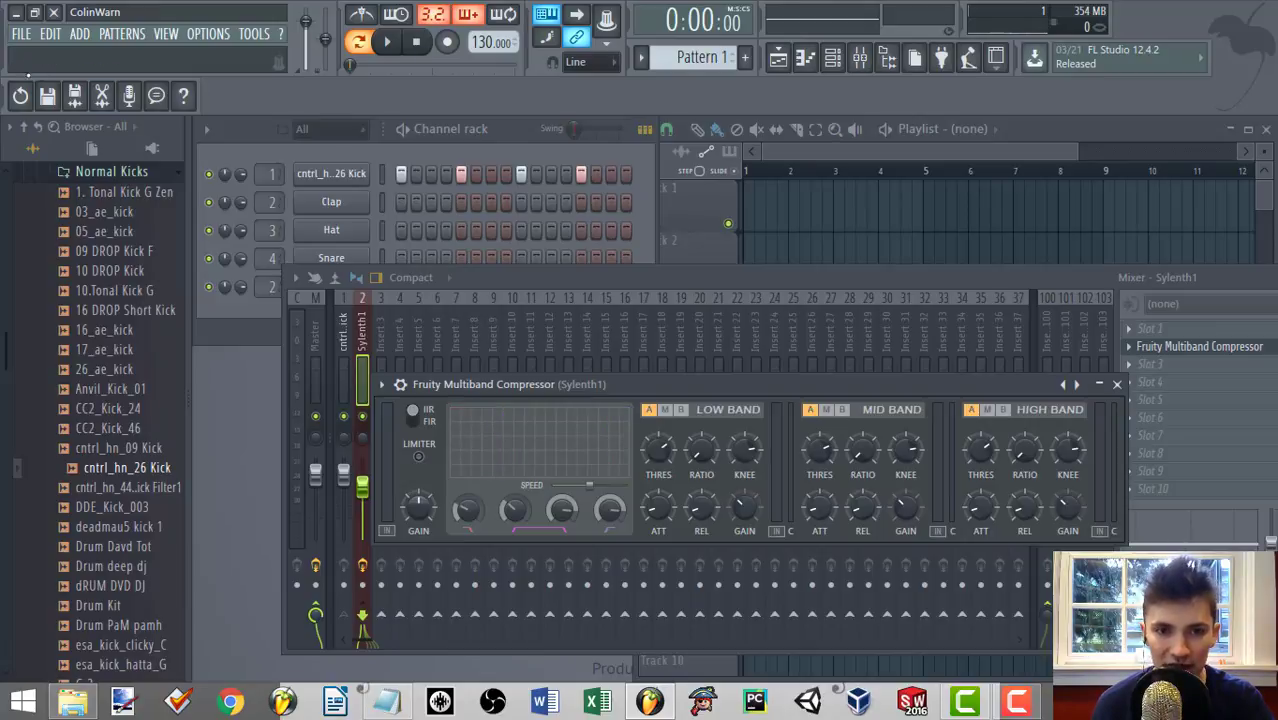
left_click_drag(467, 509, 467, 488)
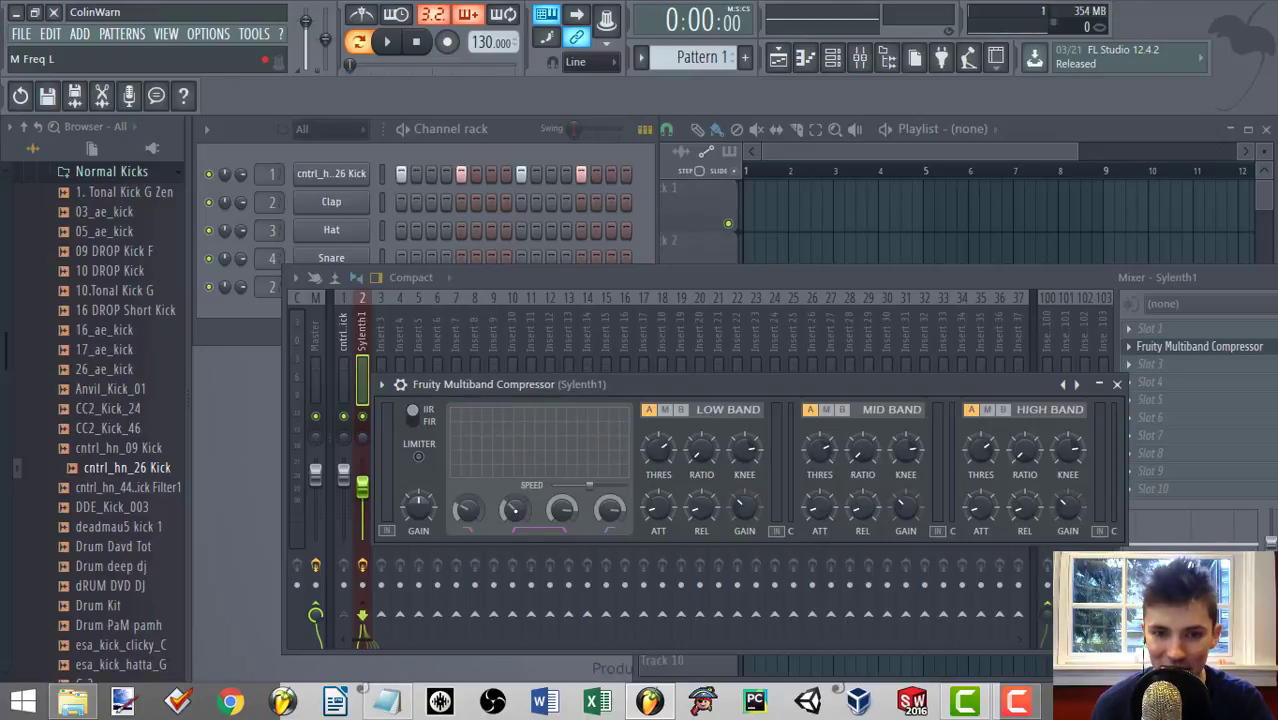
left_click_drag(467, 488, 467, 497)
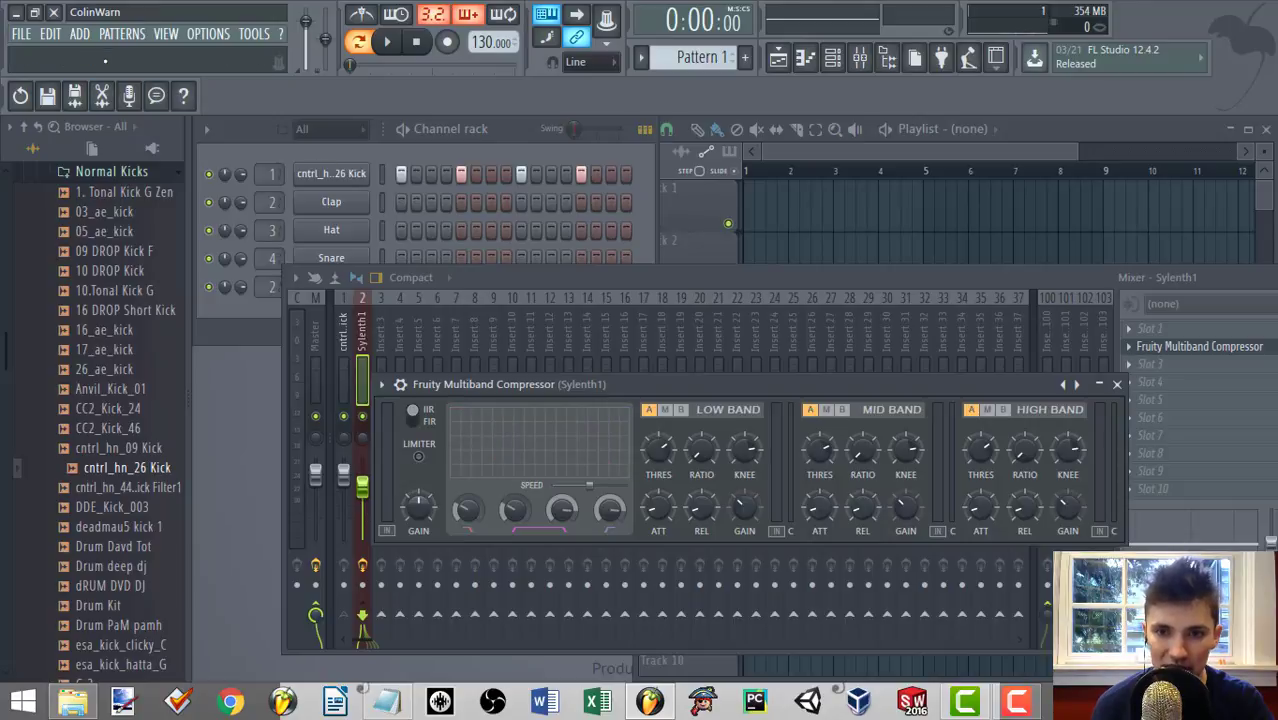
left_click_drag(701, 452, 701, 442)
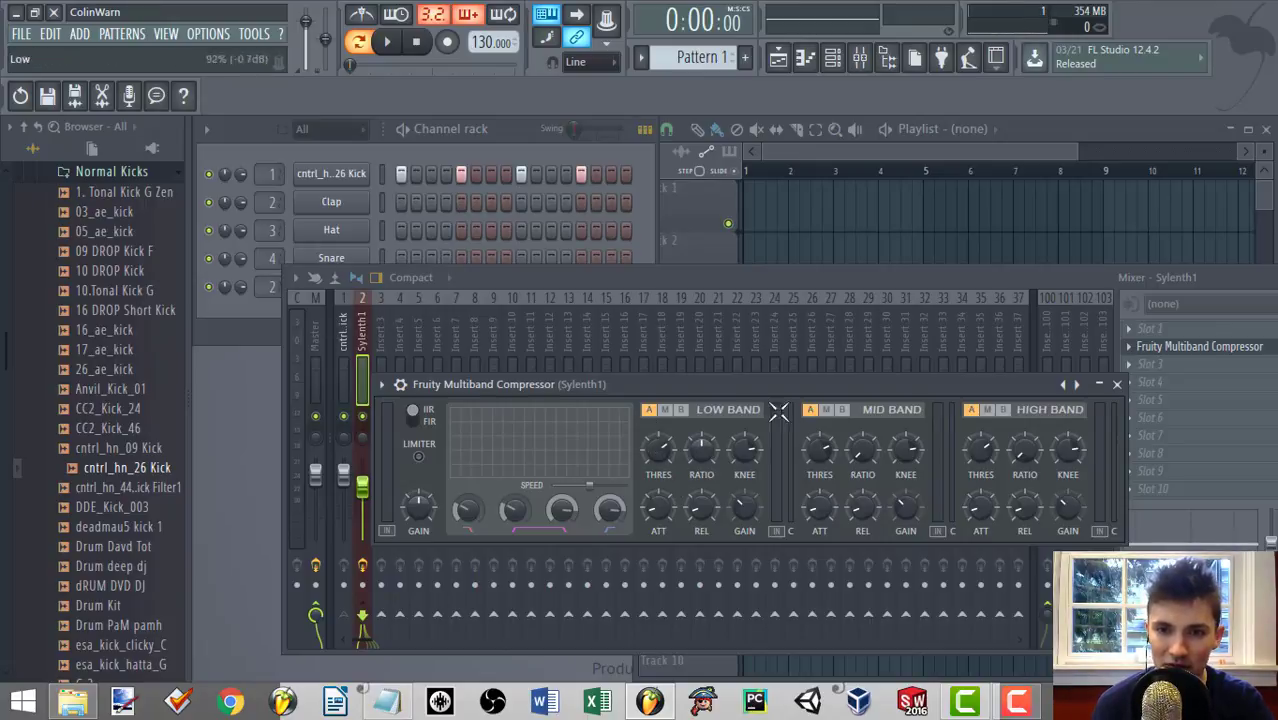
Move the compressor and mixer windows apart, and load Fruity Peak Controller into slot 2 of the kick's mixer track.
left_click_drag(770, 390, 879, 120)
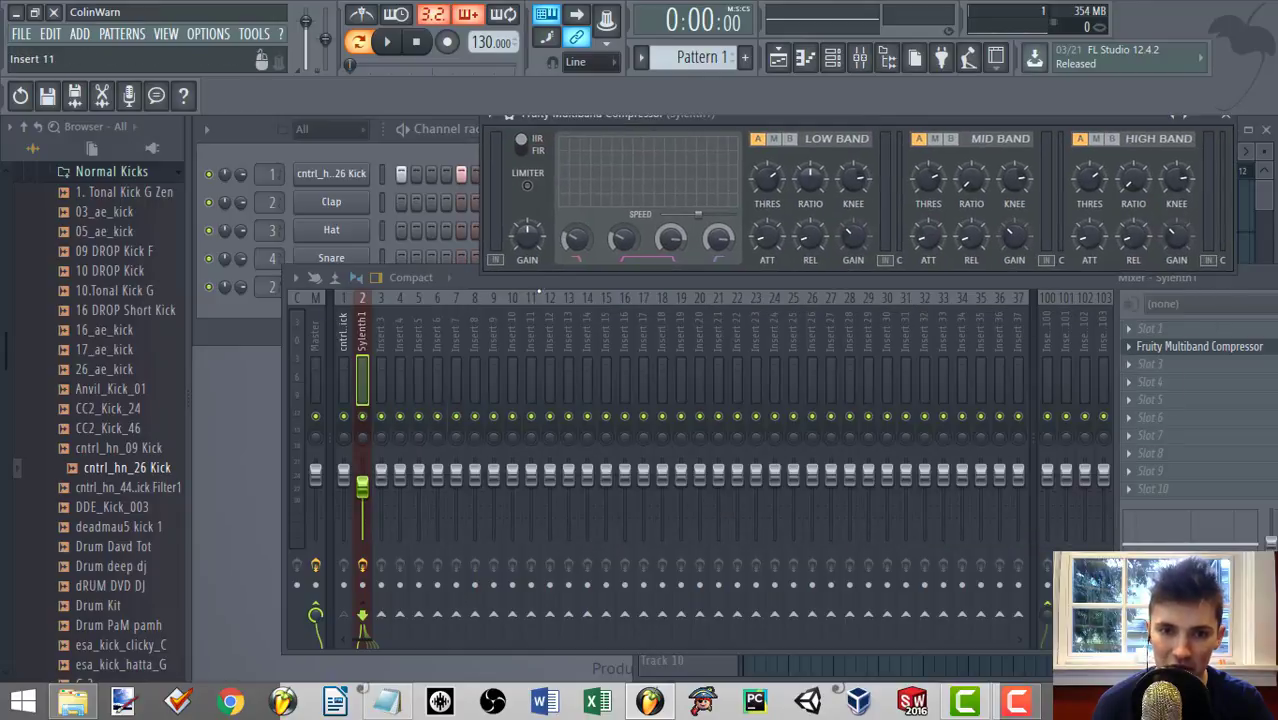
left_click_drag(540, 279, 538, 315)
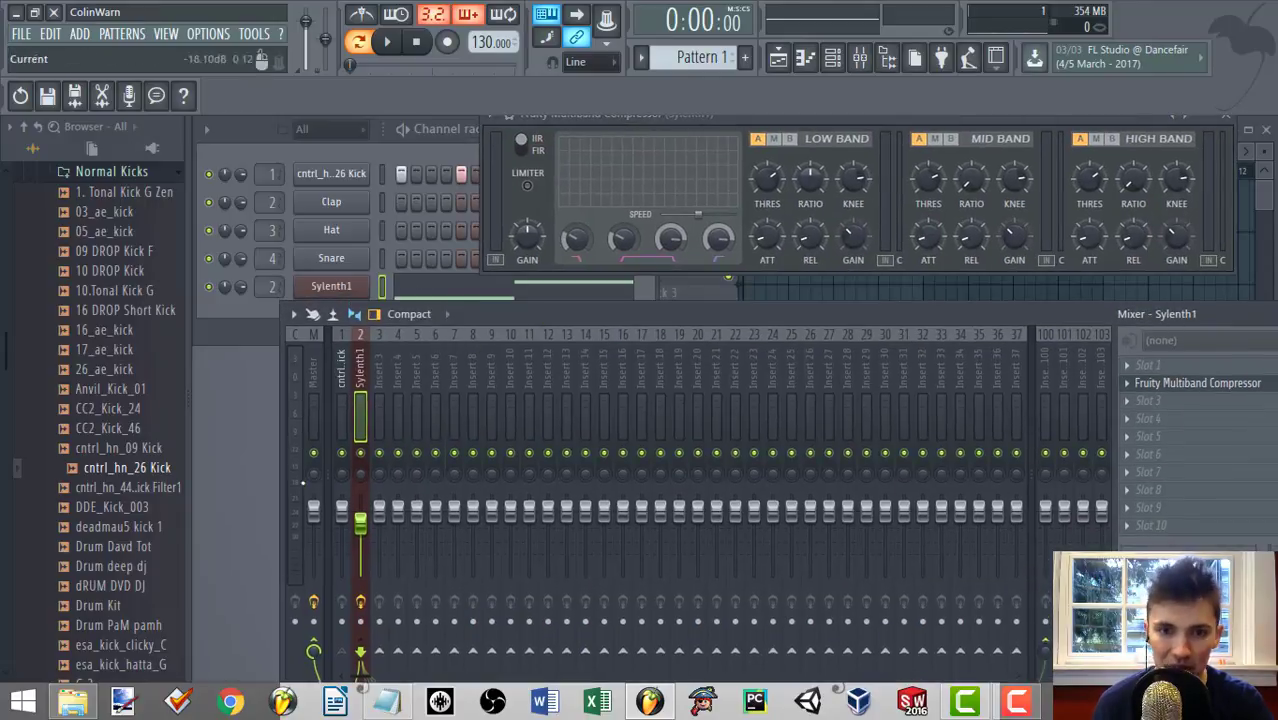
left_click(341, 361)
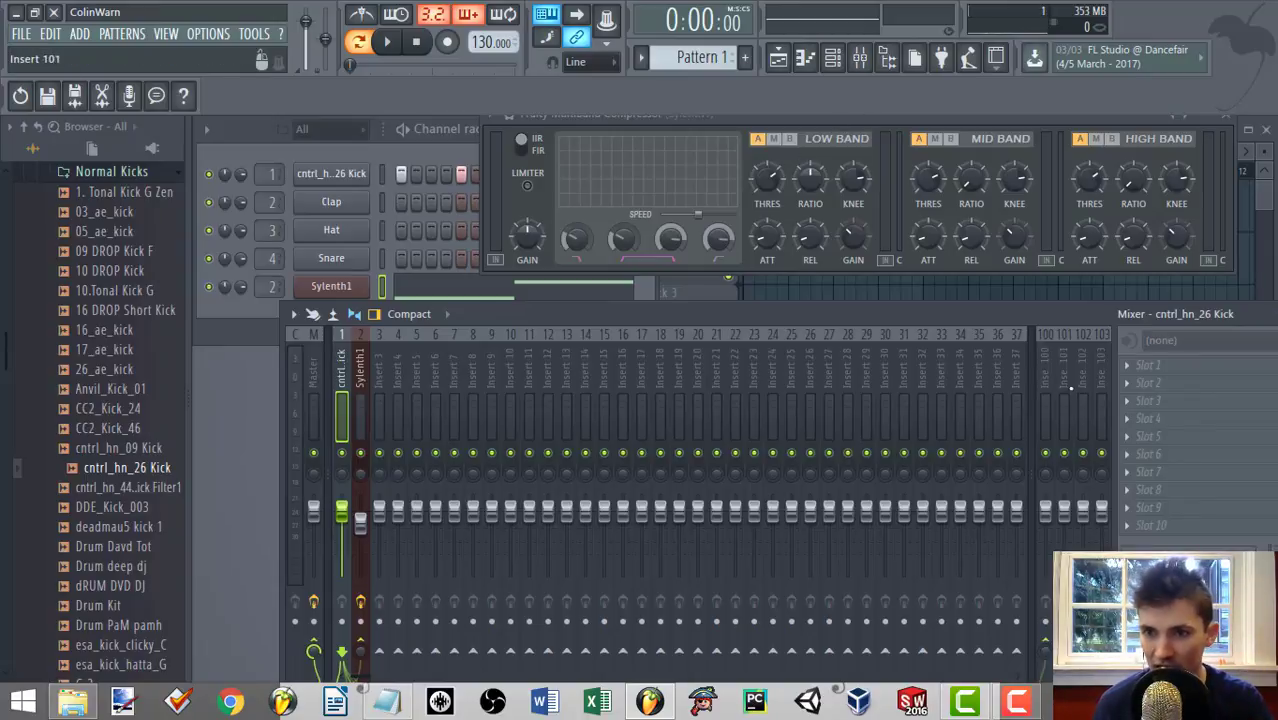
left_click(1140, 385)
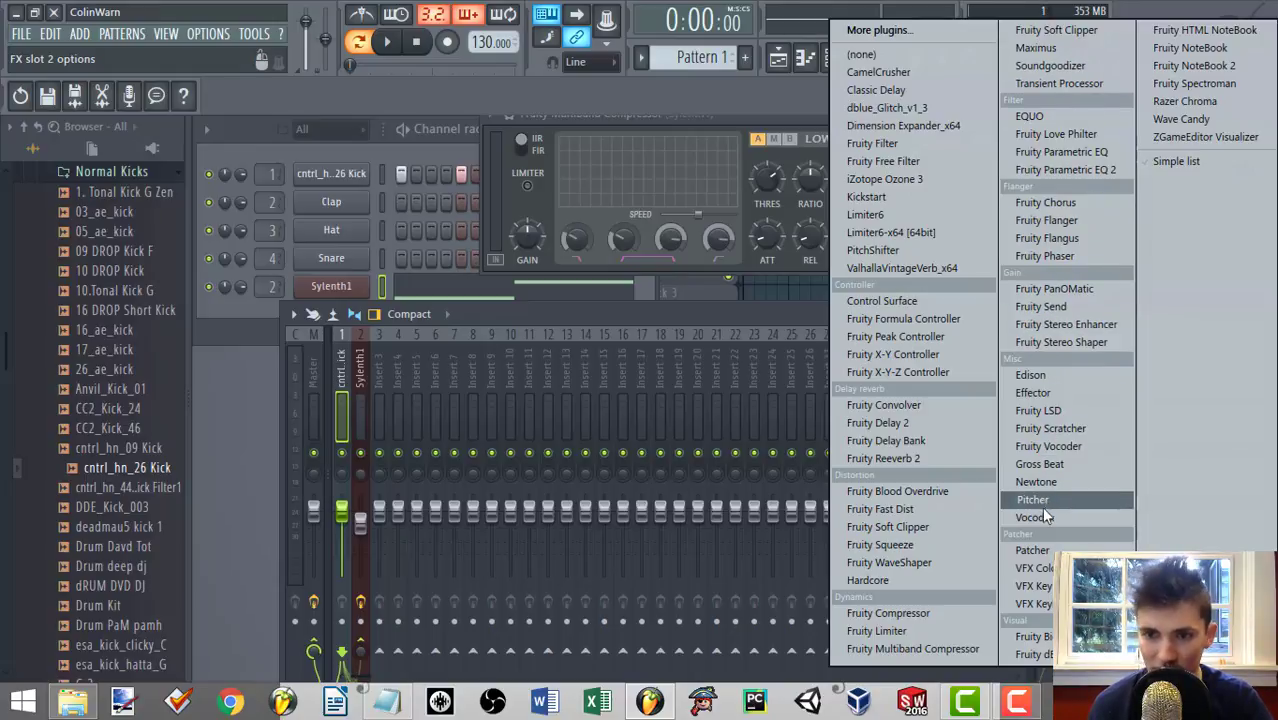
left_click(946, 336)
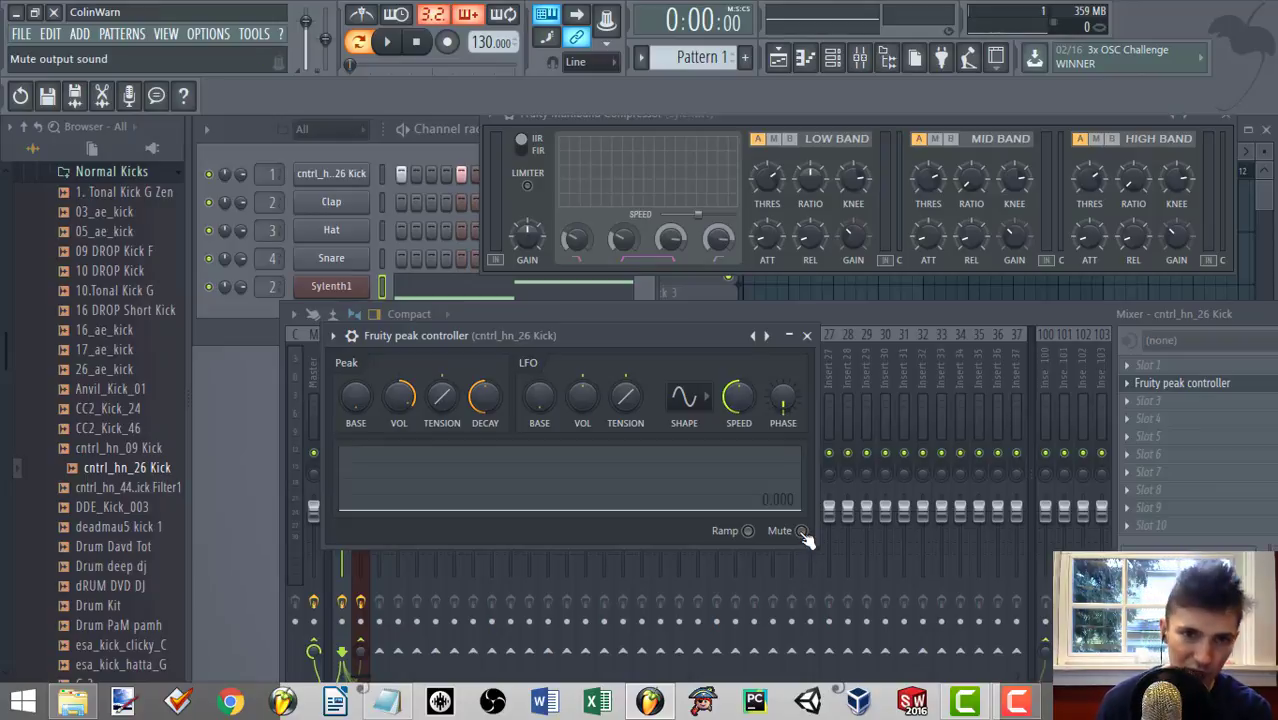
Keep the Peak Controller's output mute switched off, and move its window clear of the multiband compressor.
left_click(802, 533)
left_click(802, 533)
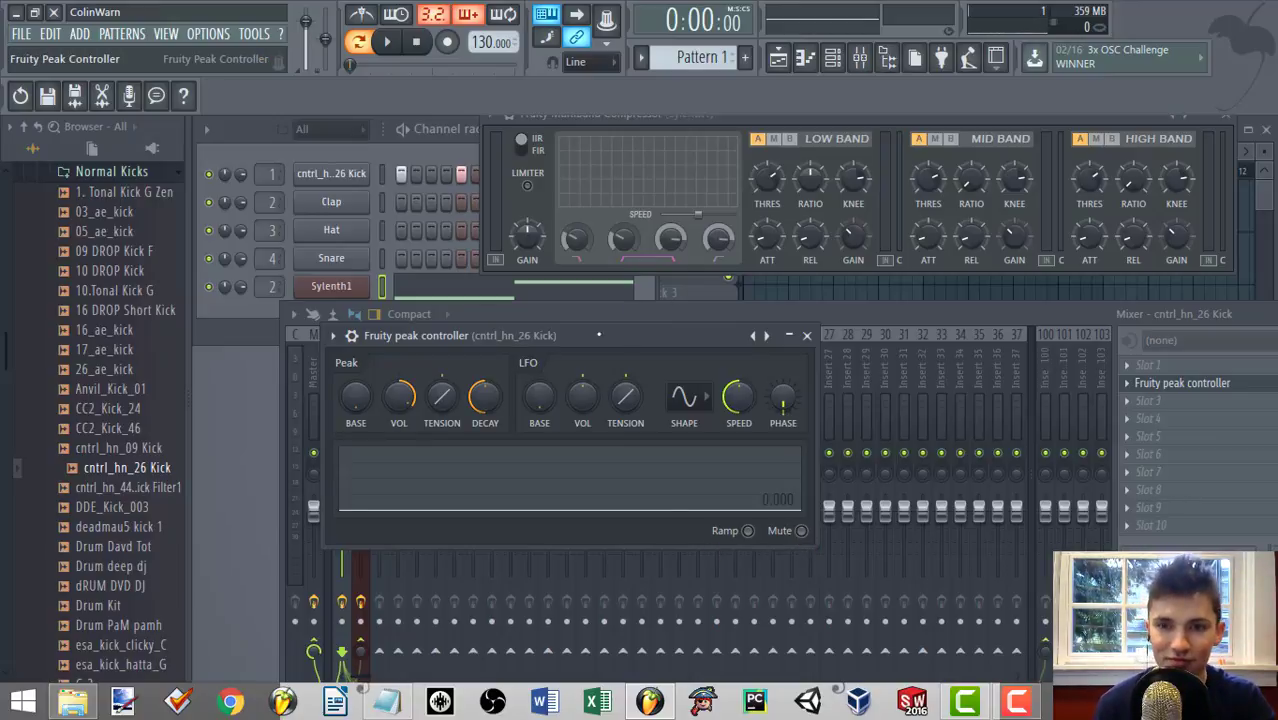
left_click_drag(559, 336, 432, 393)
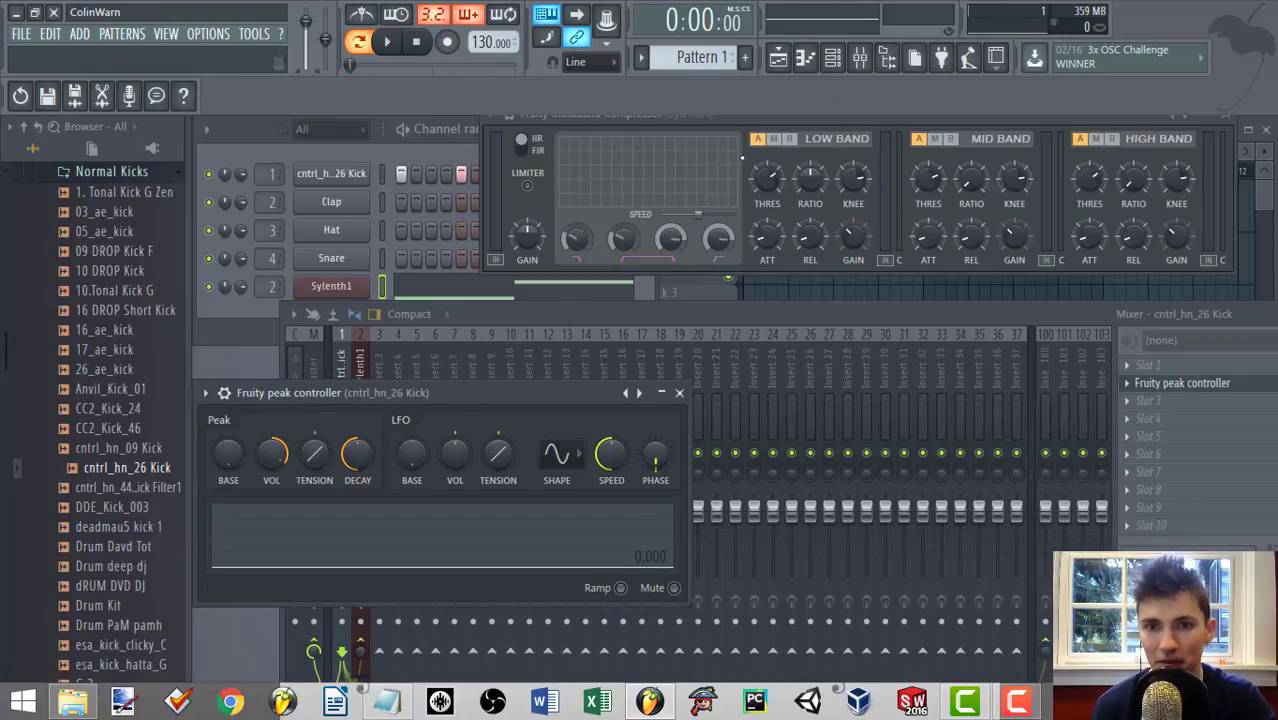
Open the controller link settings for the low band threshold and choose Peak ctrl - Peak as the internal controller.
right_click(768, 182)
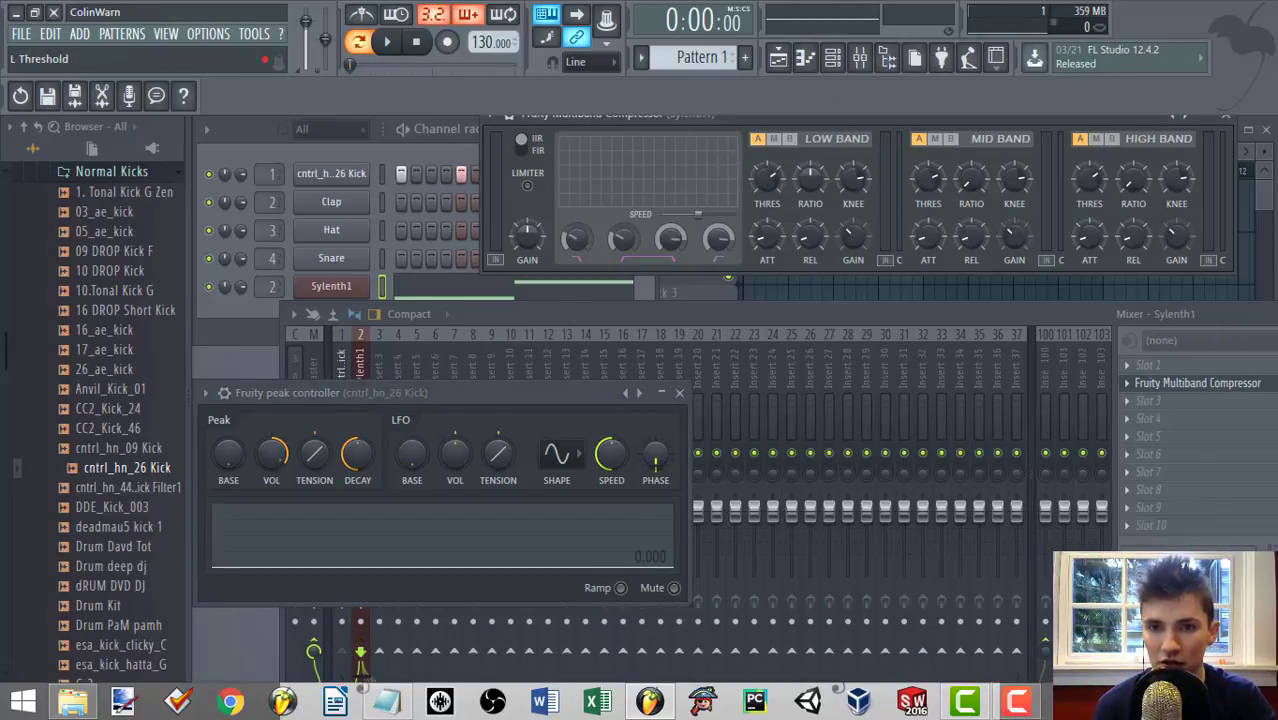
right_click(770, 183)
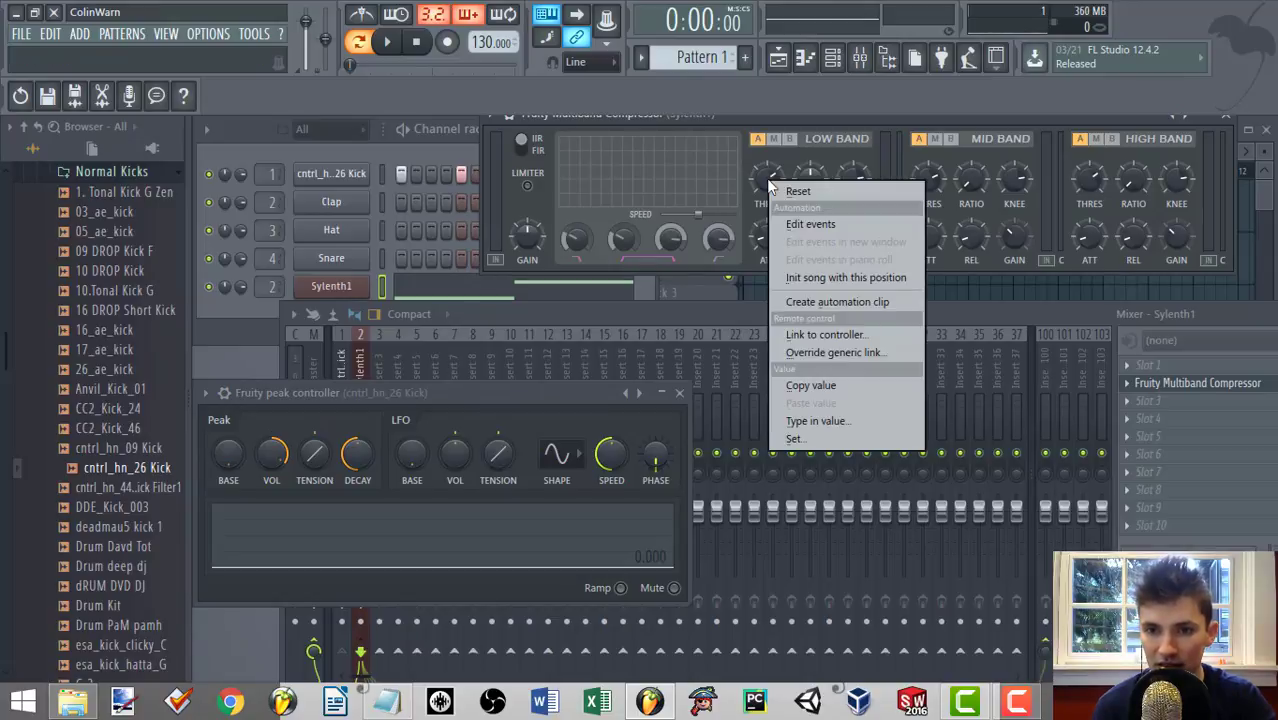
left_click(807, 335)
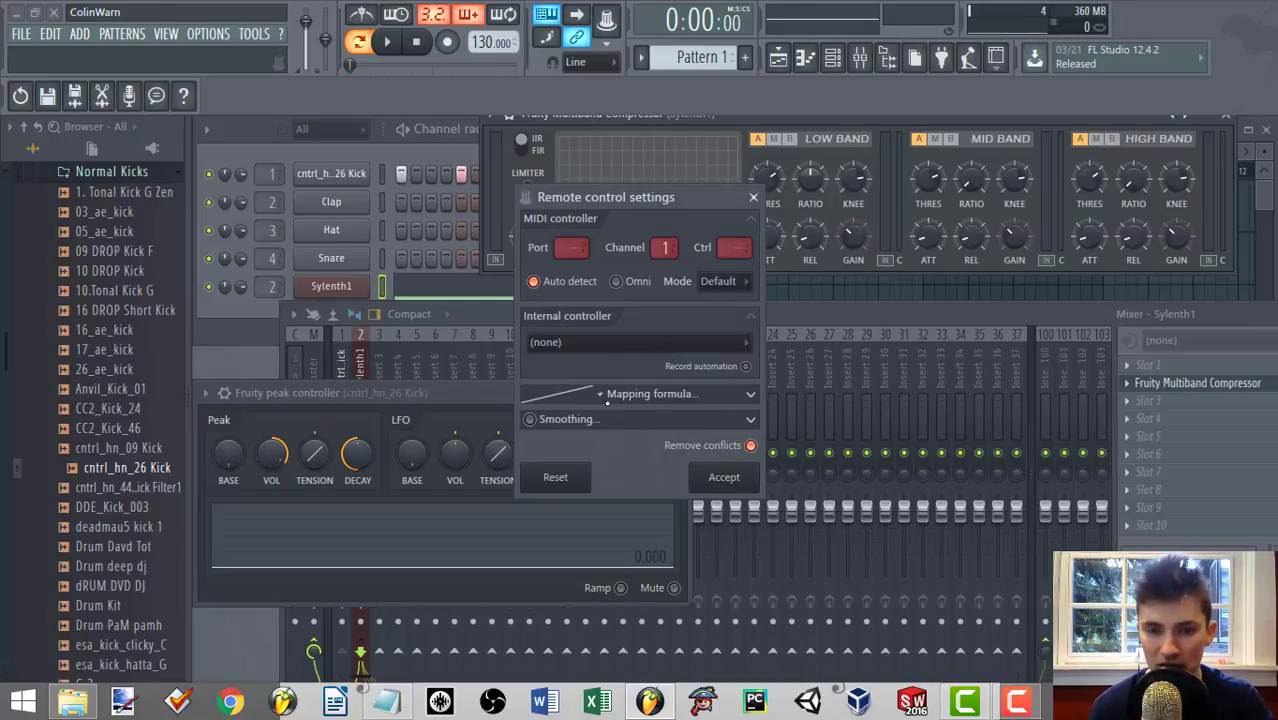
left_click(648, 340)
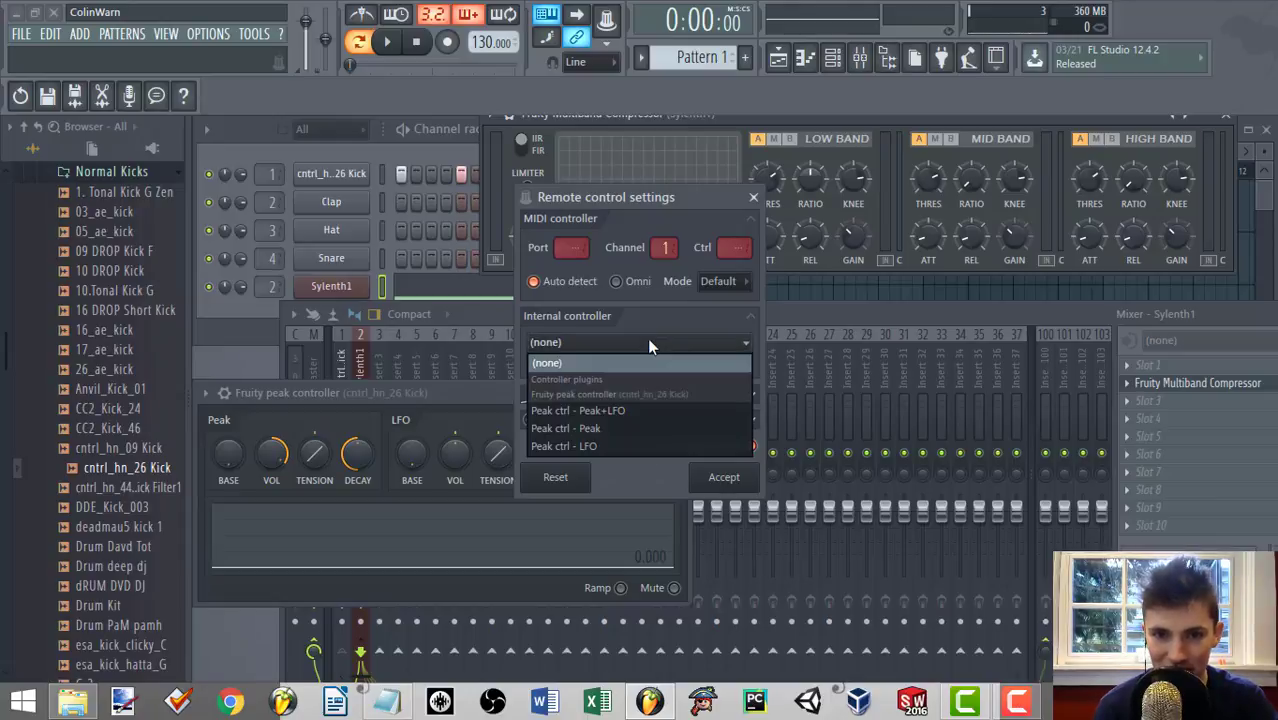
left_click(594, 431)
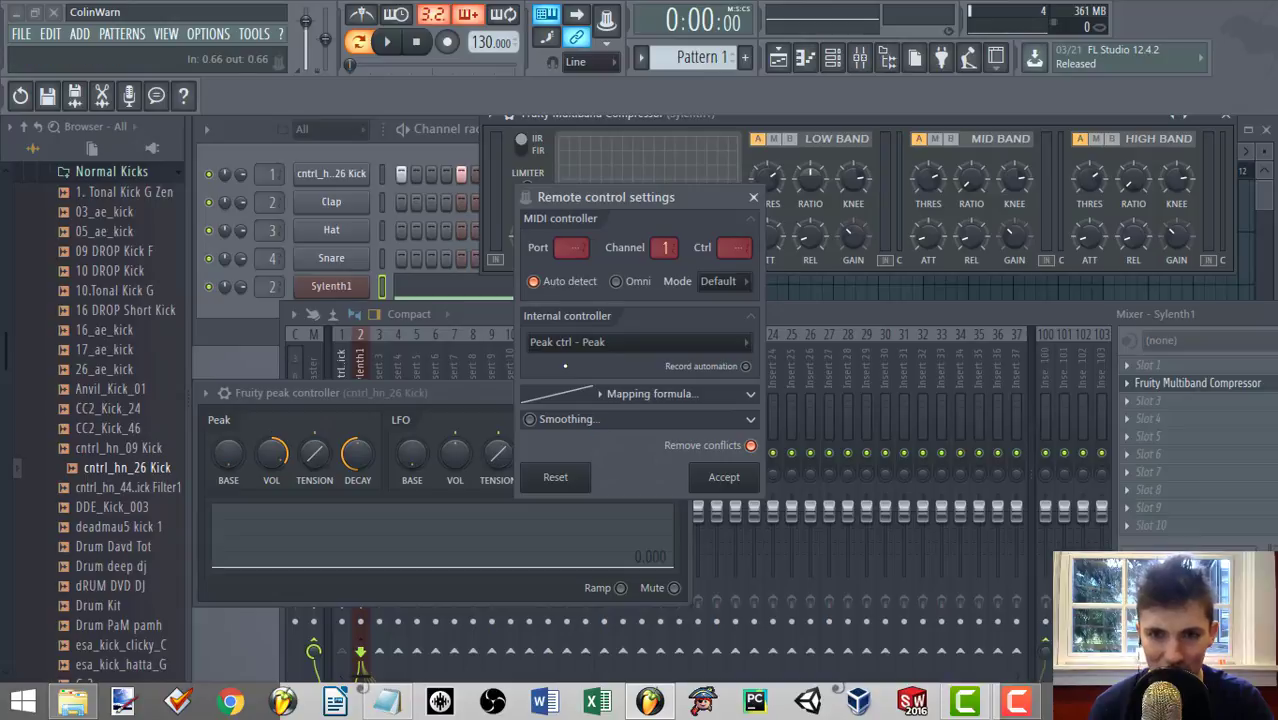
Set the link's mapping formula to Inverted (1-Input) and accept the remote control settings.
left_click(751, 397)
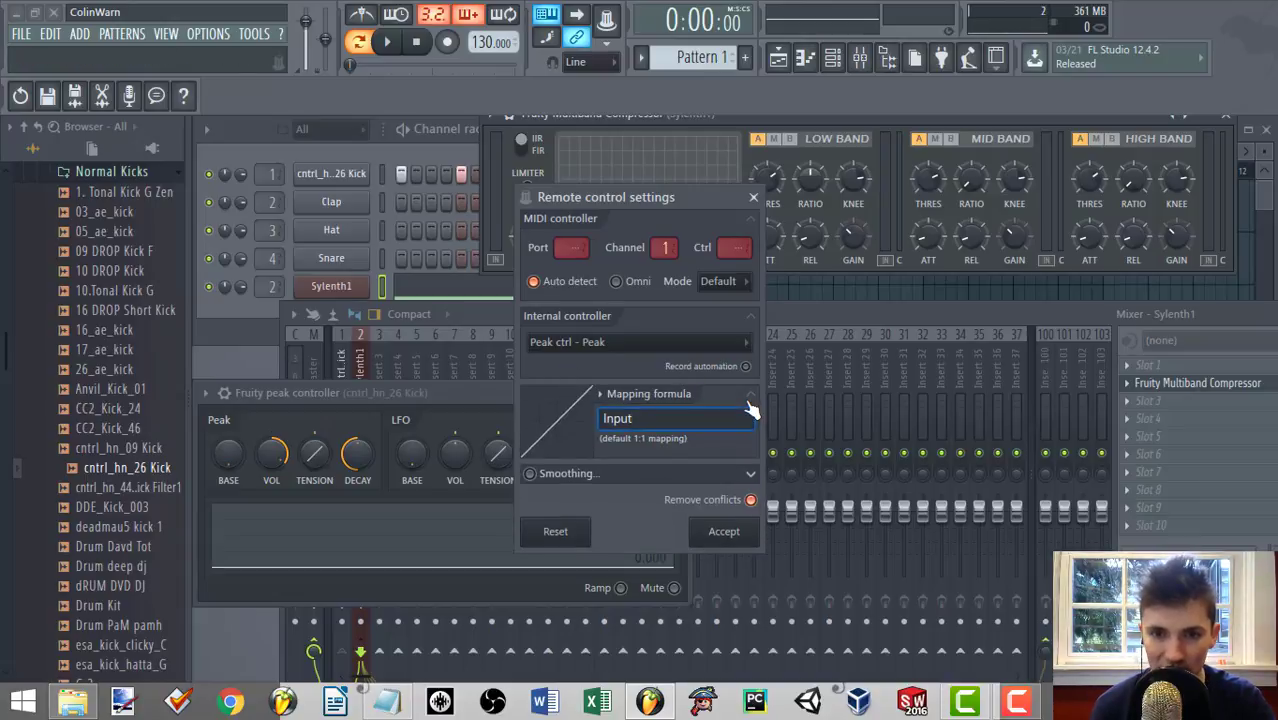
left_click(602, 398)
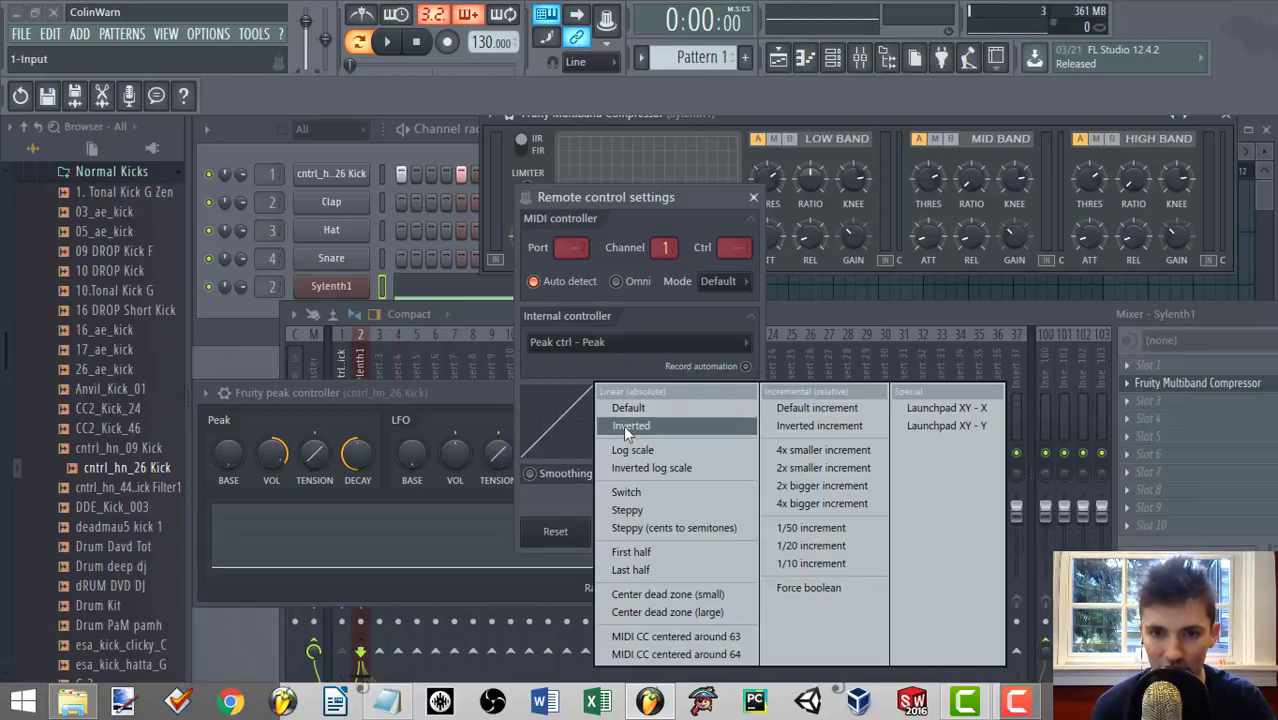
left_click(621, 433)
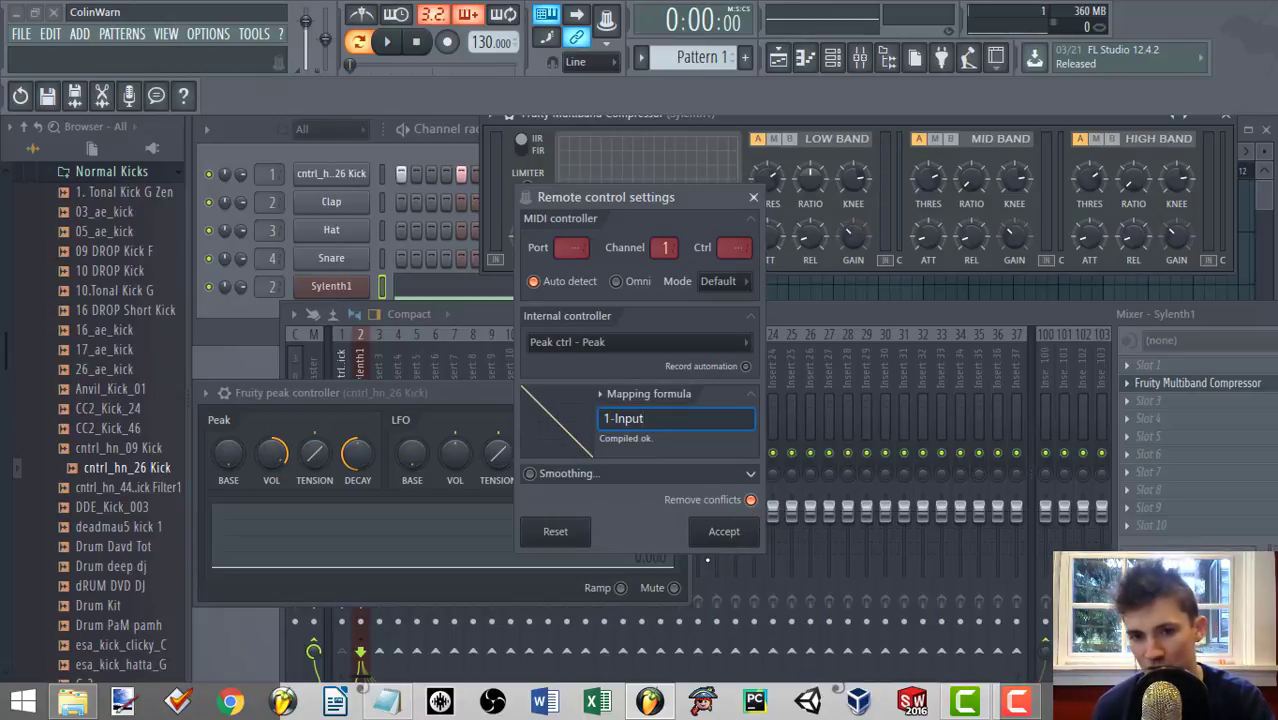
left_click(725, 536)
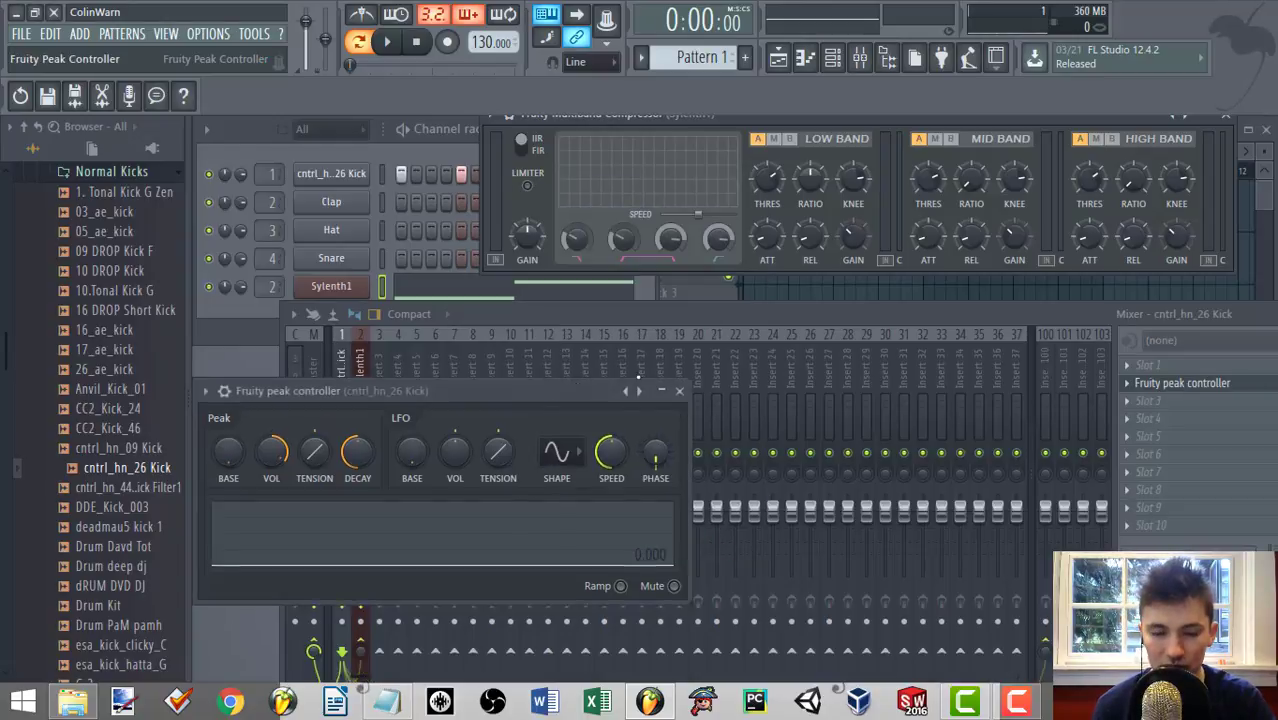
Move the Peak Controller window closer to the compressor, and play the pattern to check how the kick drives the low band threshold.
left_click_drag(564, 385, 663, 240)
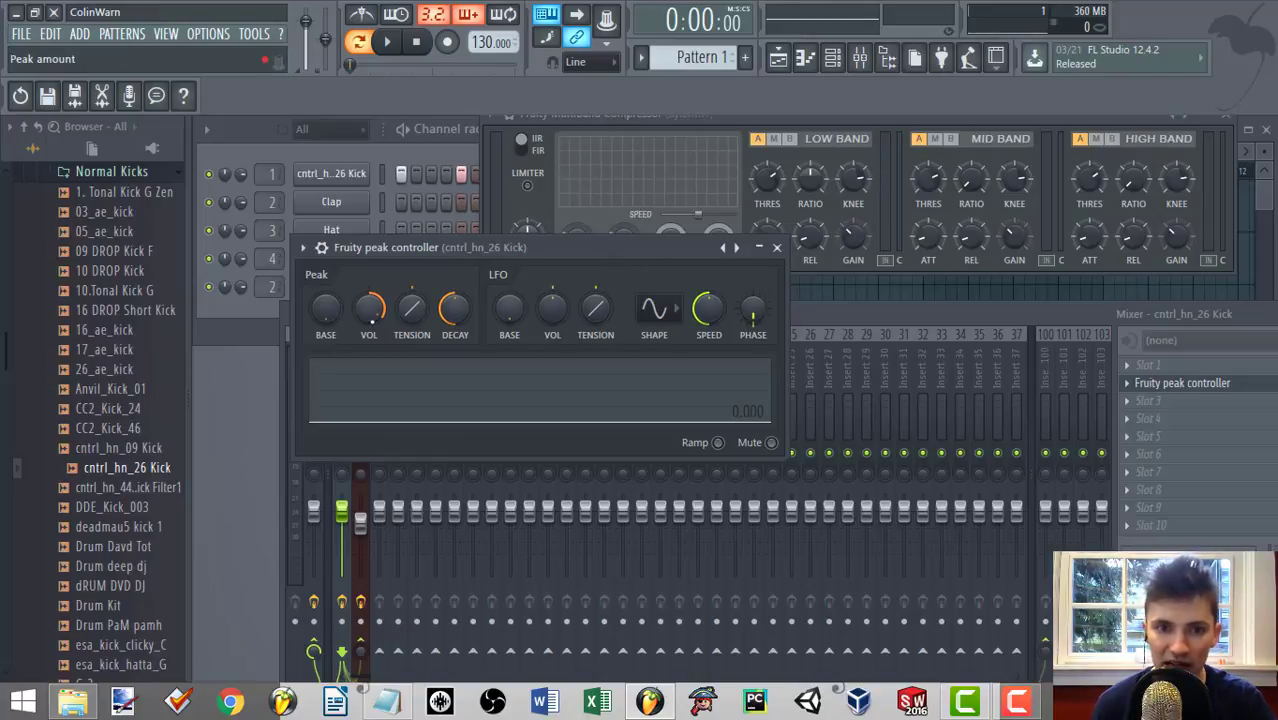
key("space")
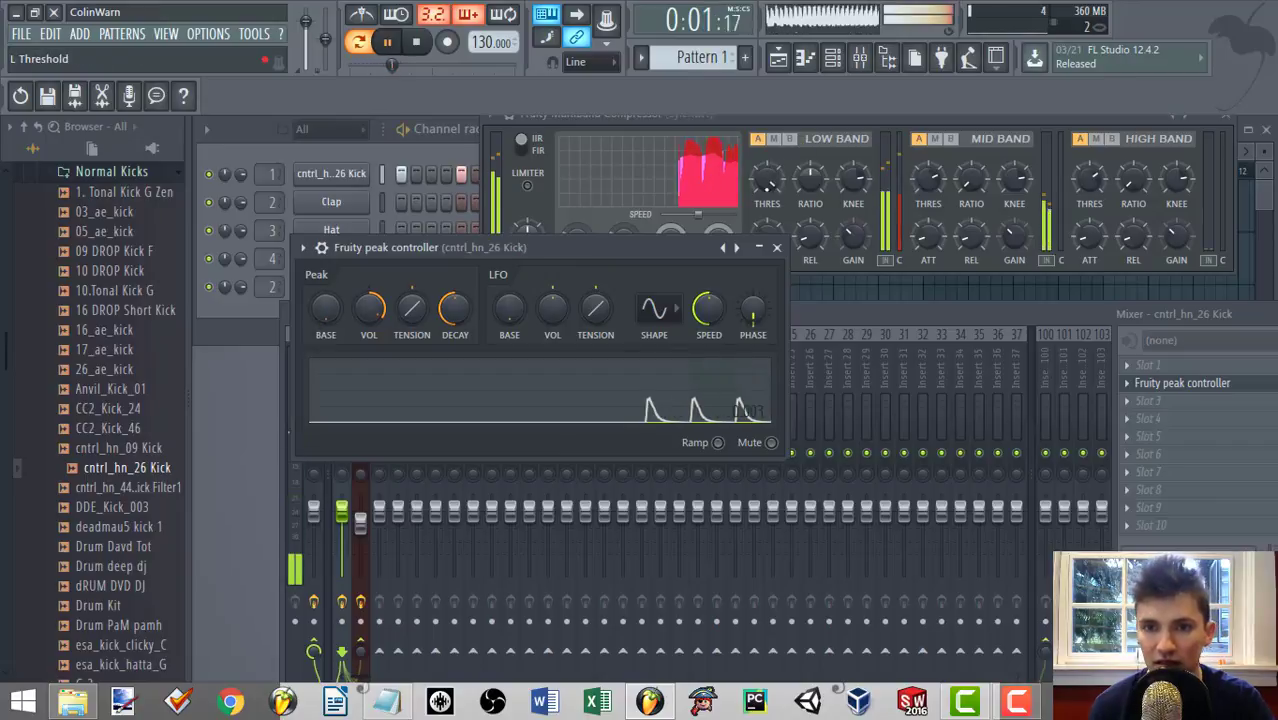
key("space")
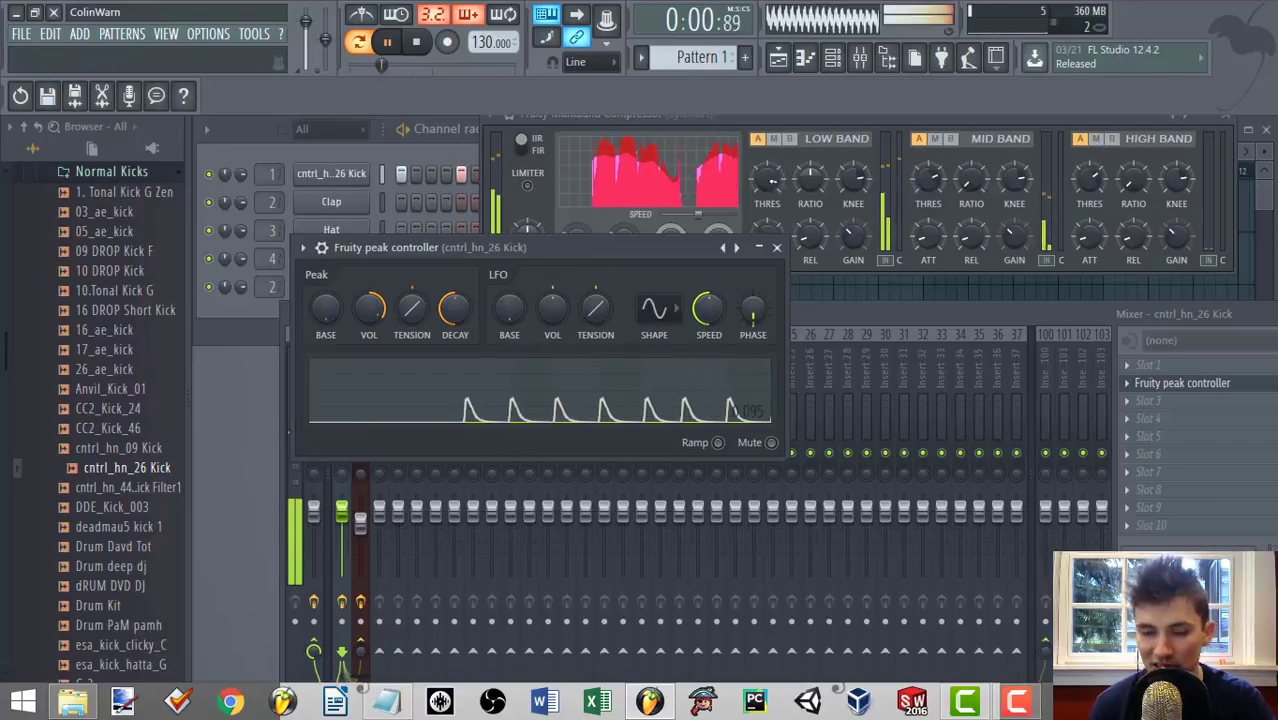
Replay the pattern a few times and watch the kick peaks in the Peak Controller graph against the low band threshold.
key("space")
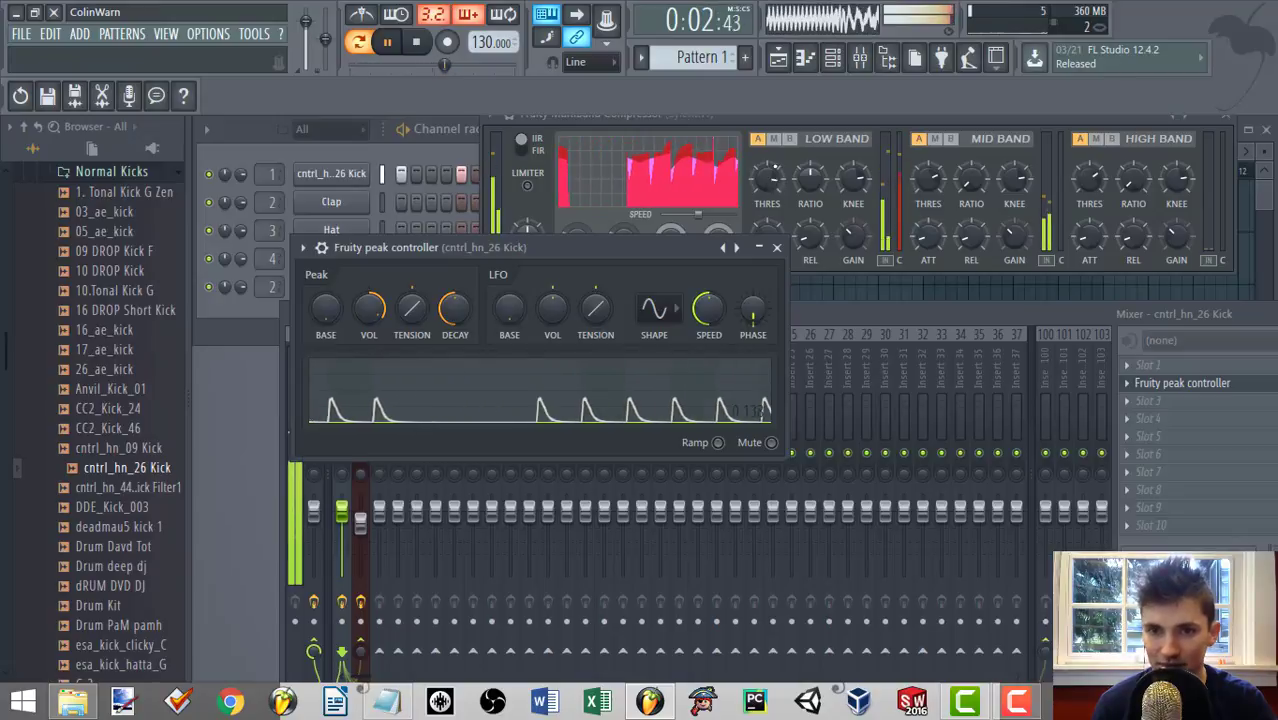
key("space")
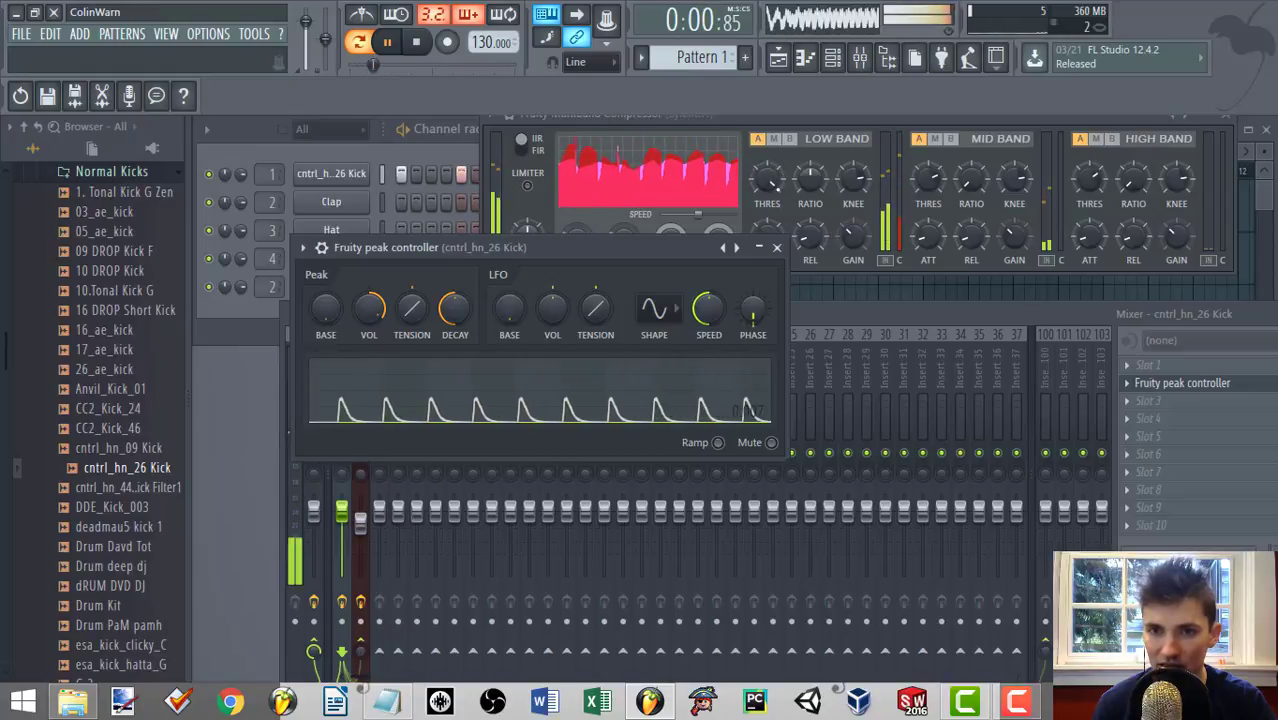
key("space")
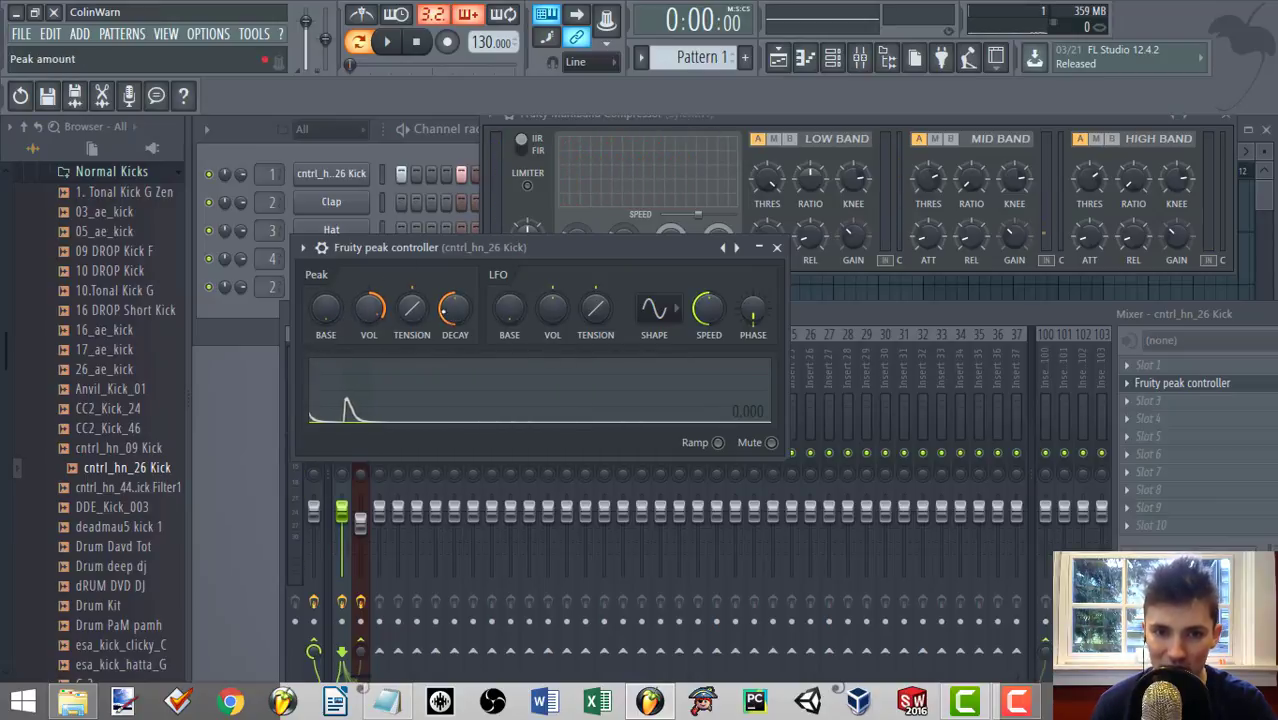
Raise the Peak Controller's peak base to about 0.16 and its peak volume to 200%, playing the pattern to hear the ducking.
key("space")
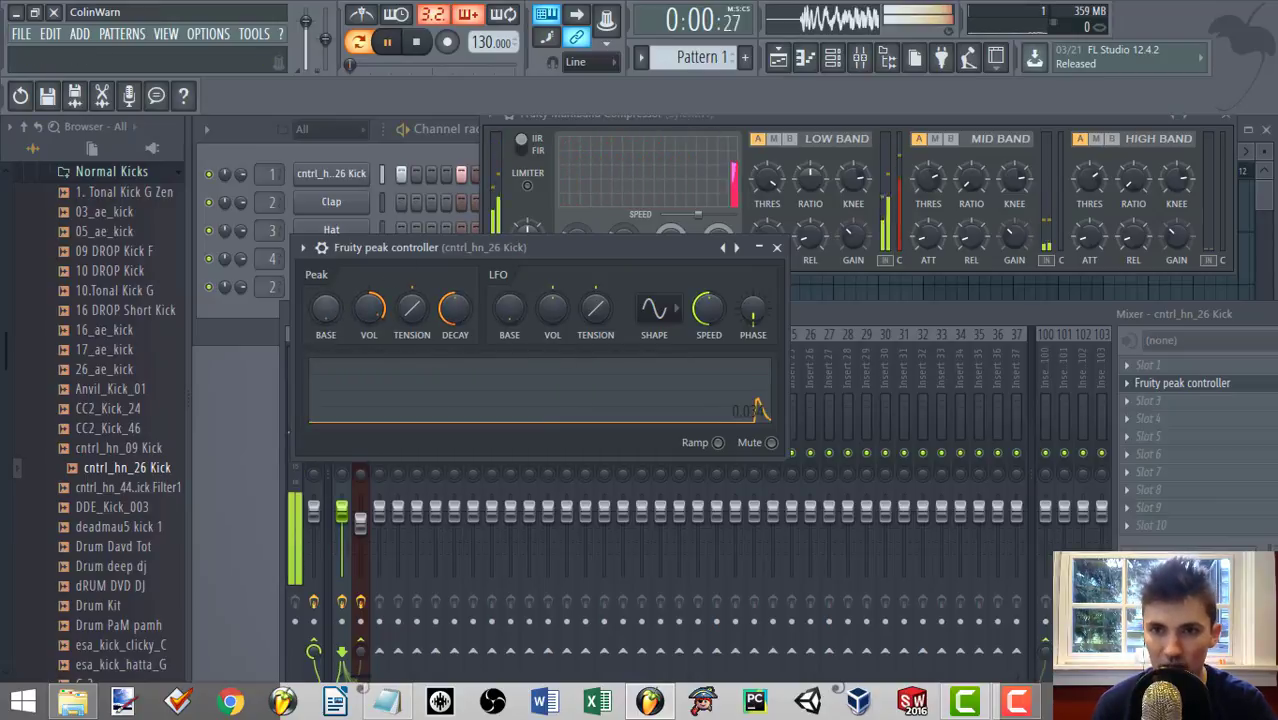
left_click_drag(326, 309, 326, 269)
key("space")
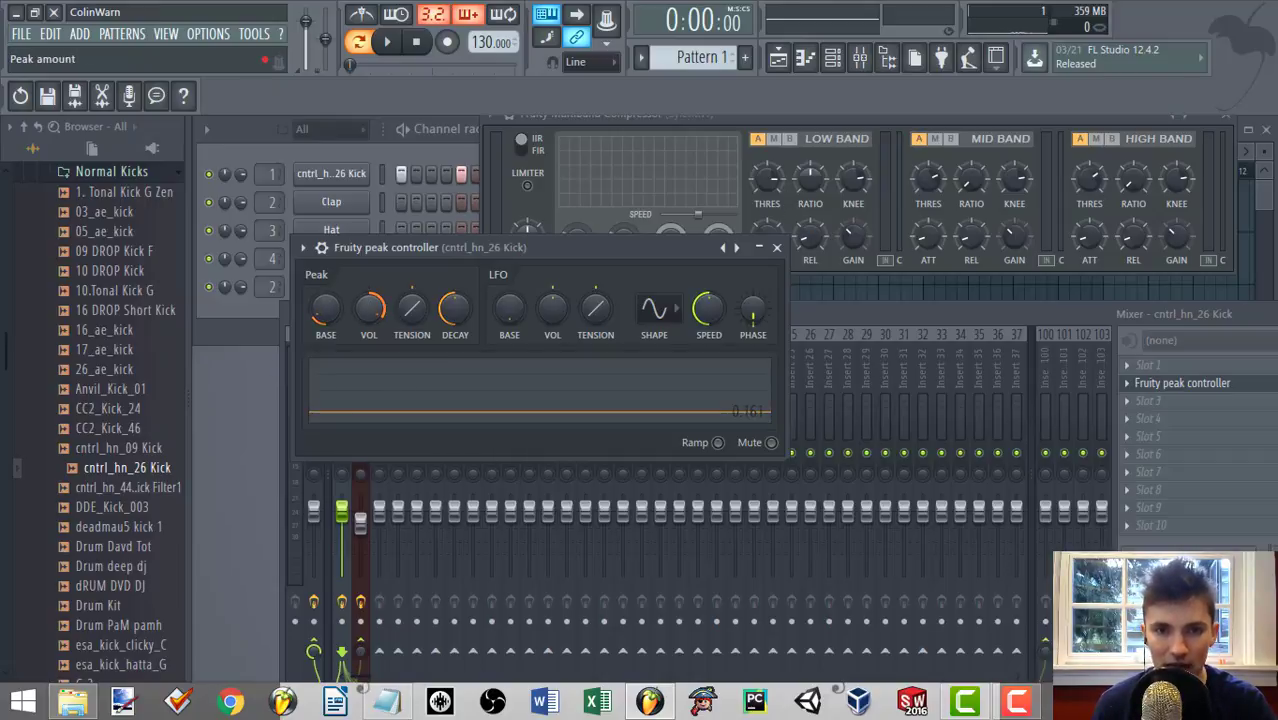
key("space")
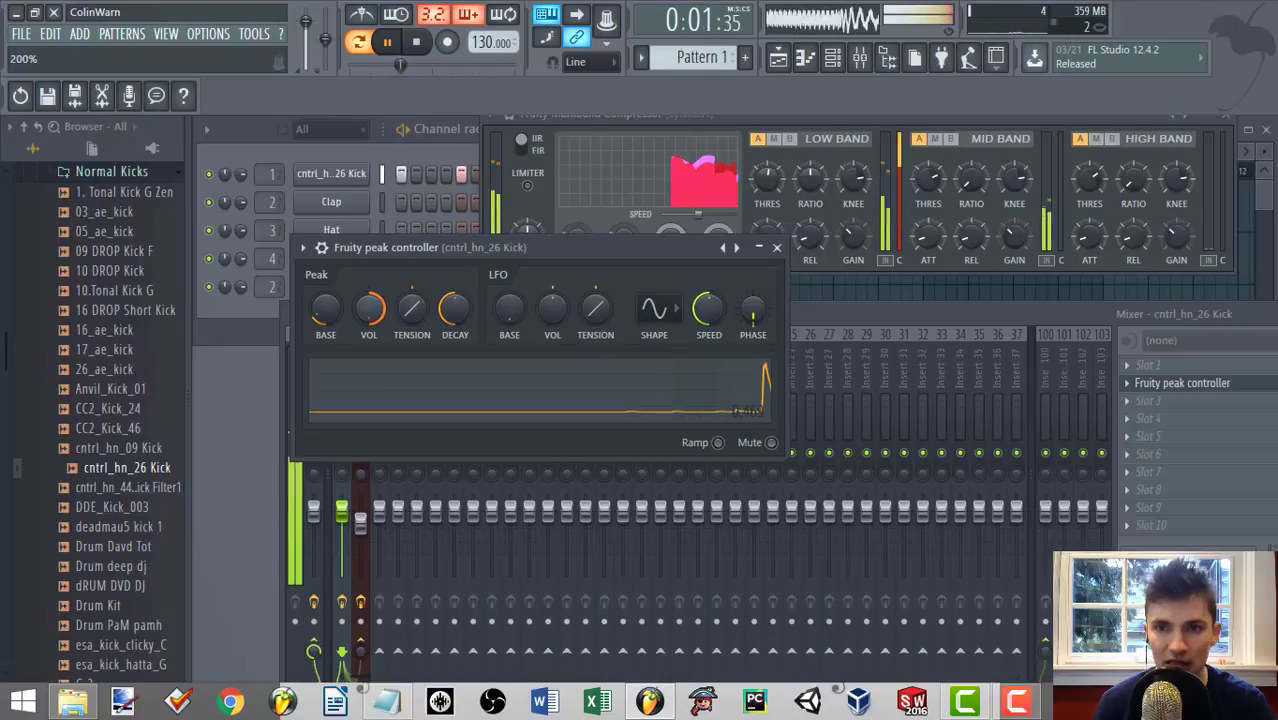
key("space")
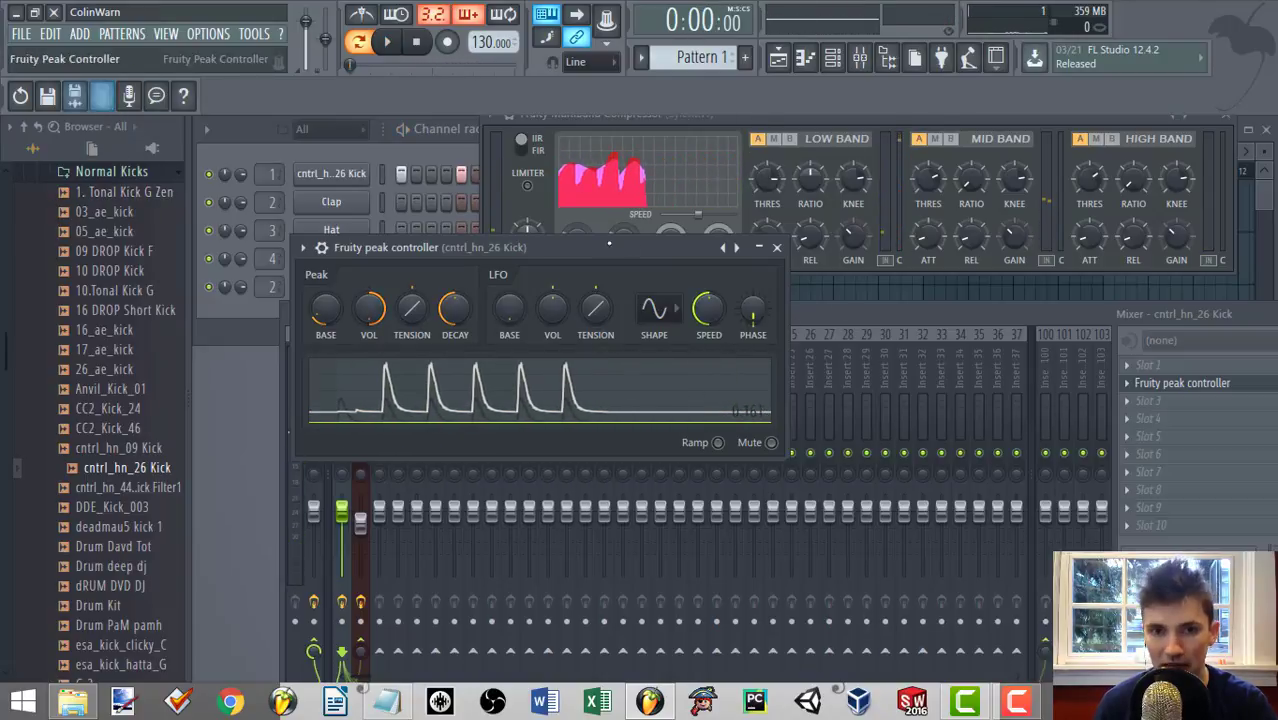
Lower the Peak Controller's peak decay, auditioning the pattern.
key("space")
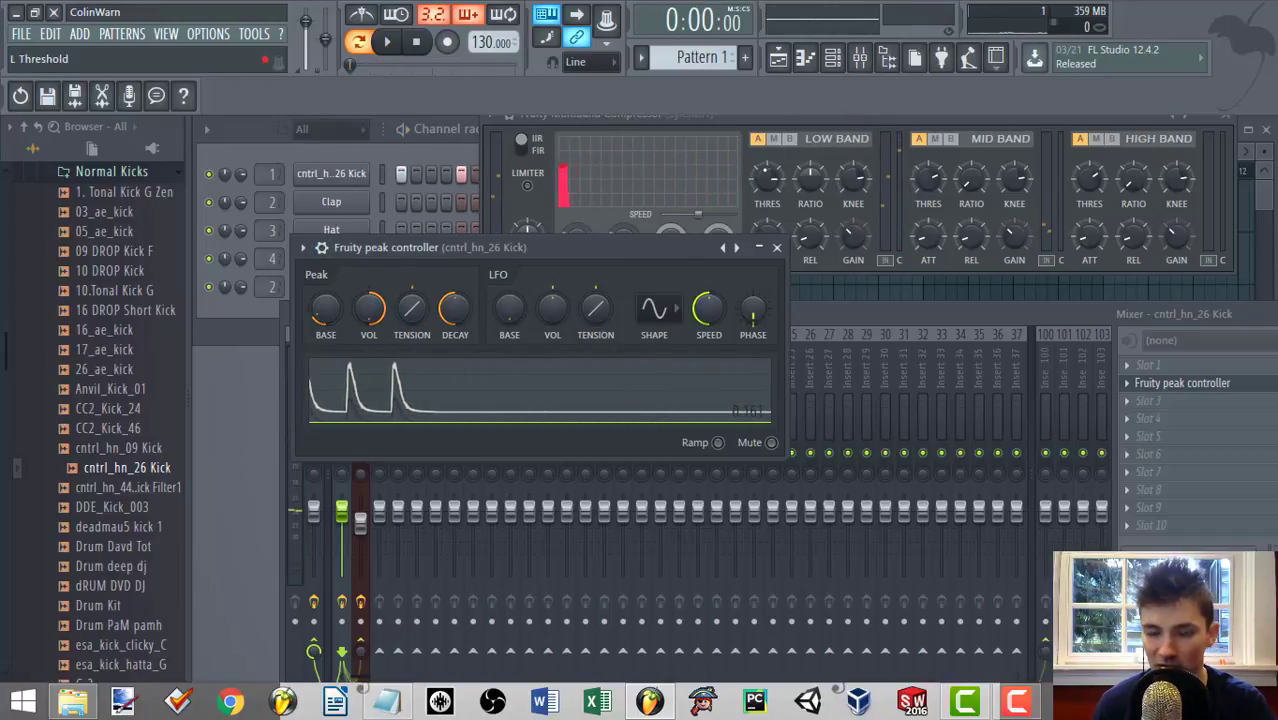
key("space")
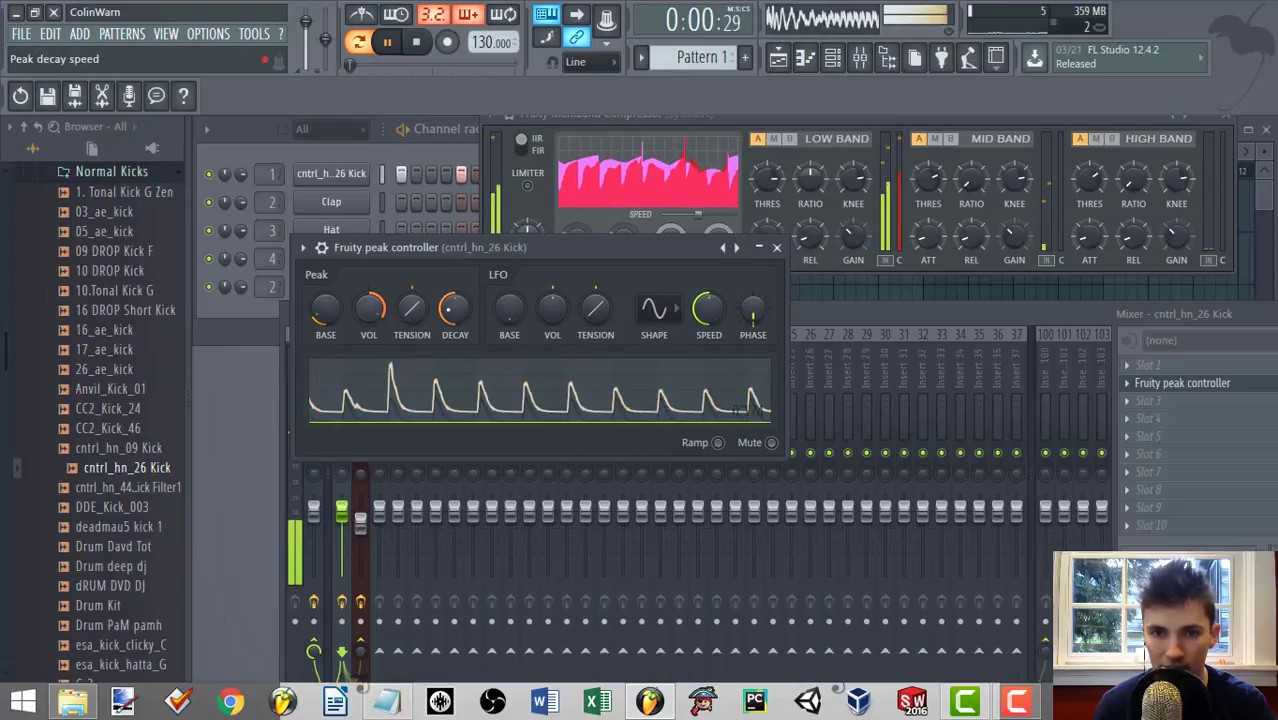
key("space")
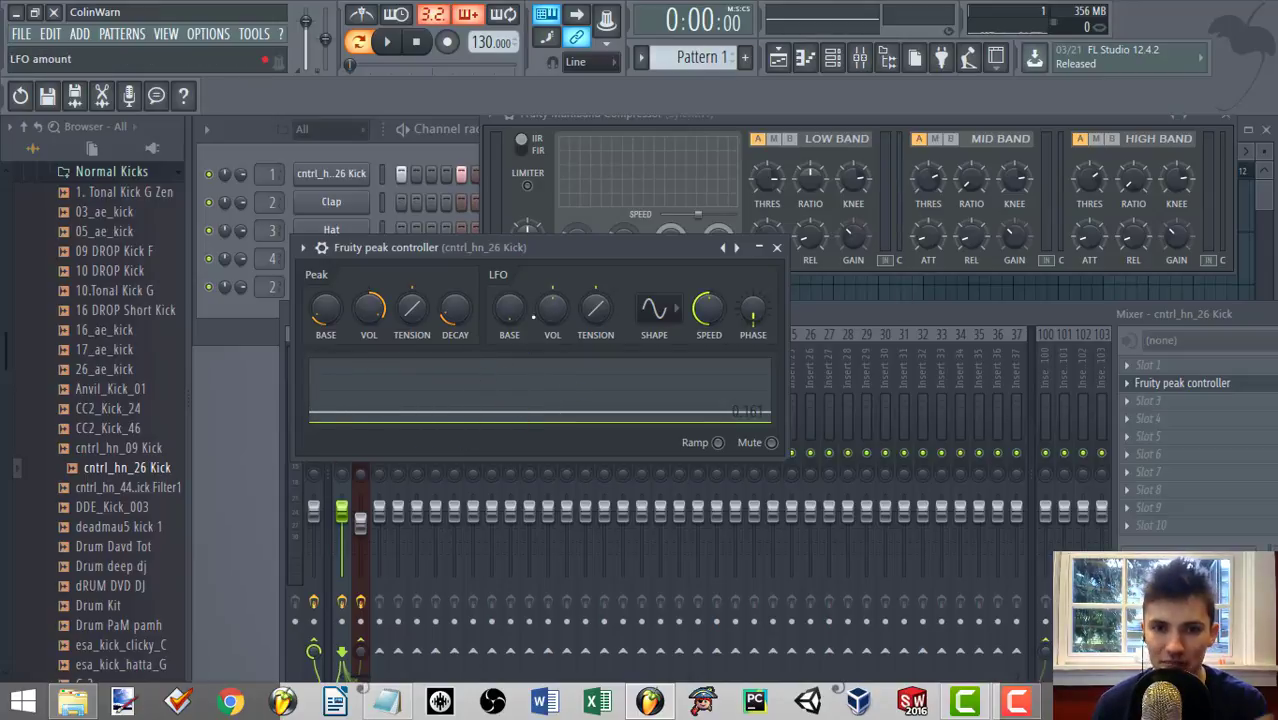
key("space")
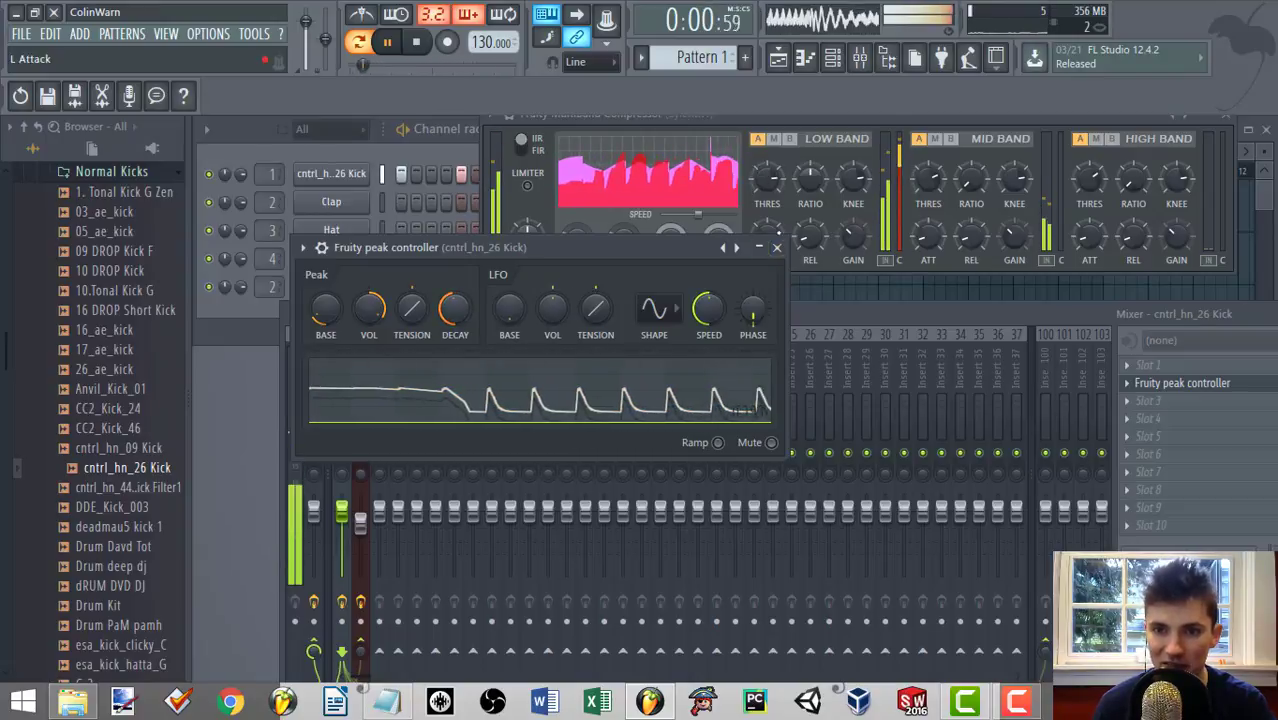
Close the Peak Controller and Fruity Multiband Compressor windows.
left_click(777, 248)
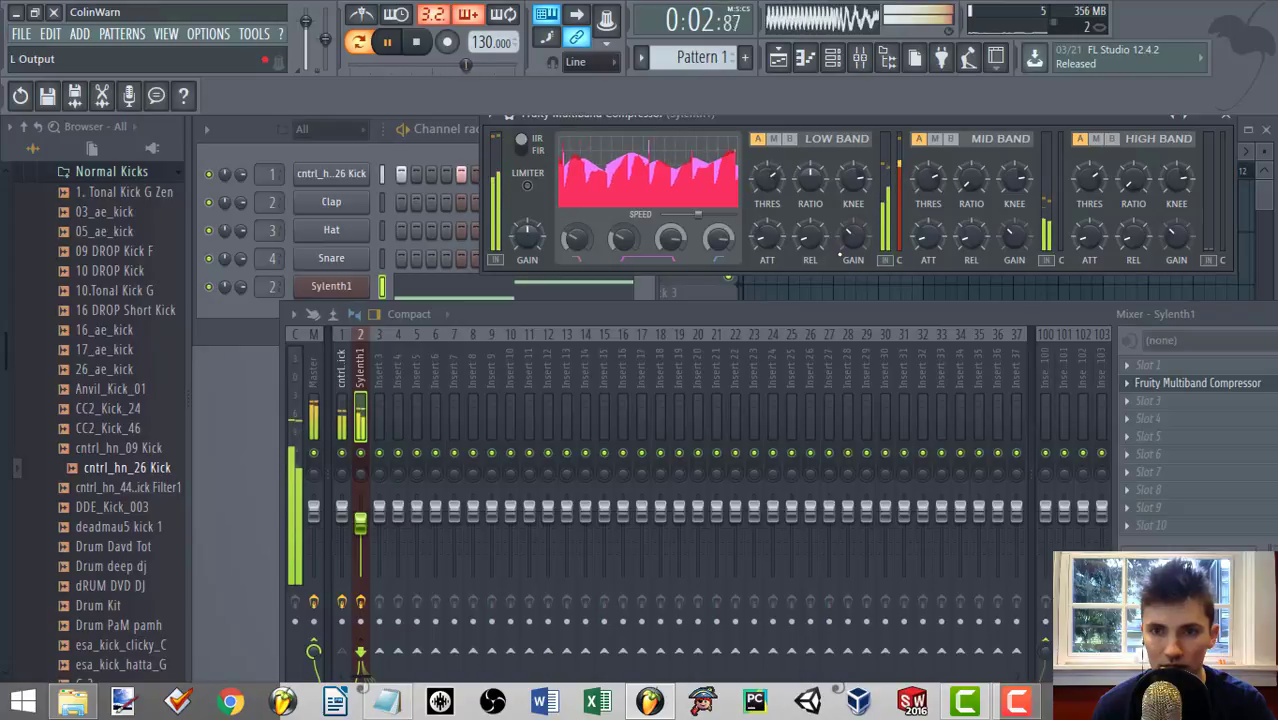
key("space")
left_click(1200, 383)
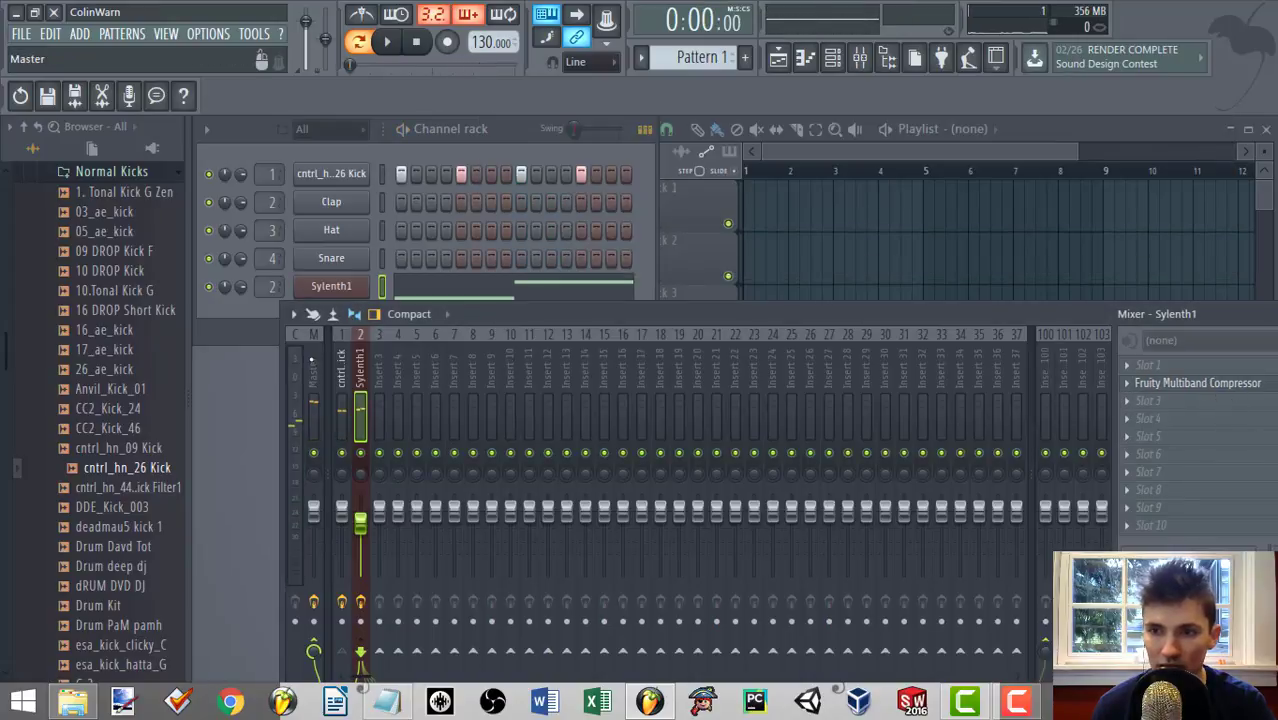
Reopen the Peak Controller on the kick's mixer track, set its peak volume to 200% during playback, and close it.
left_click(342, 372)
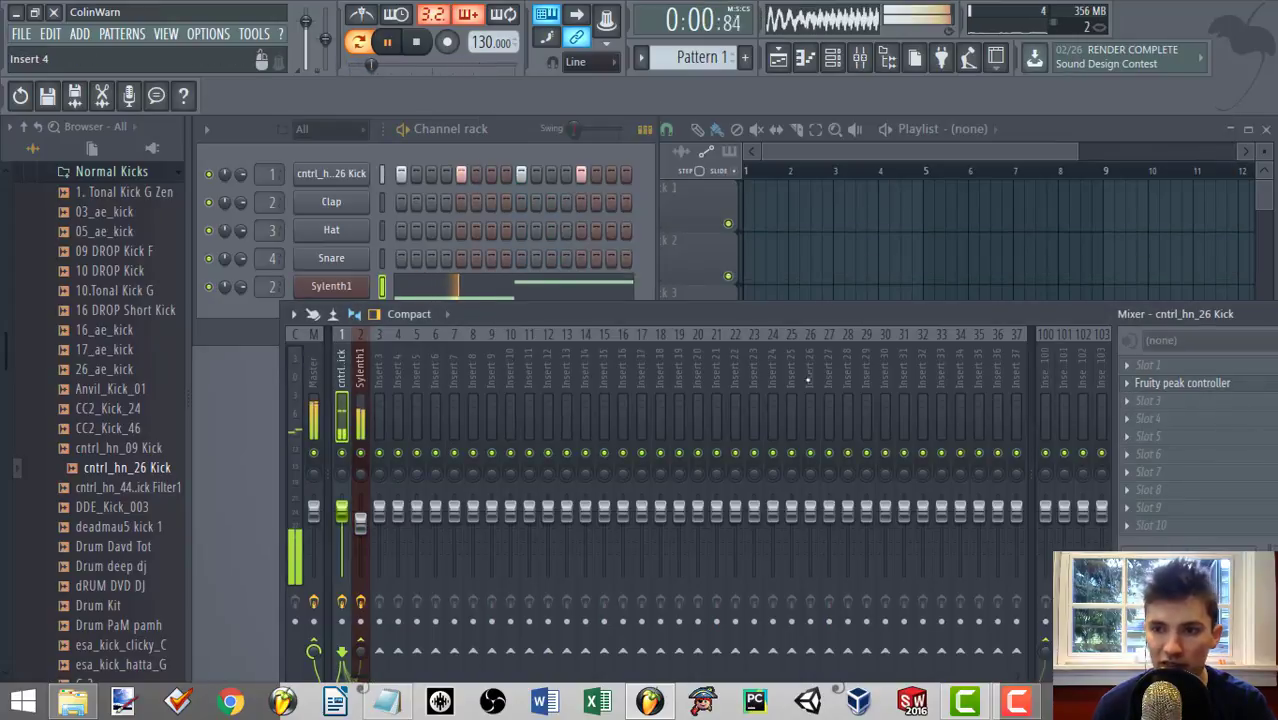
left_click(1195, 383)
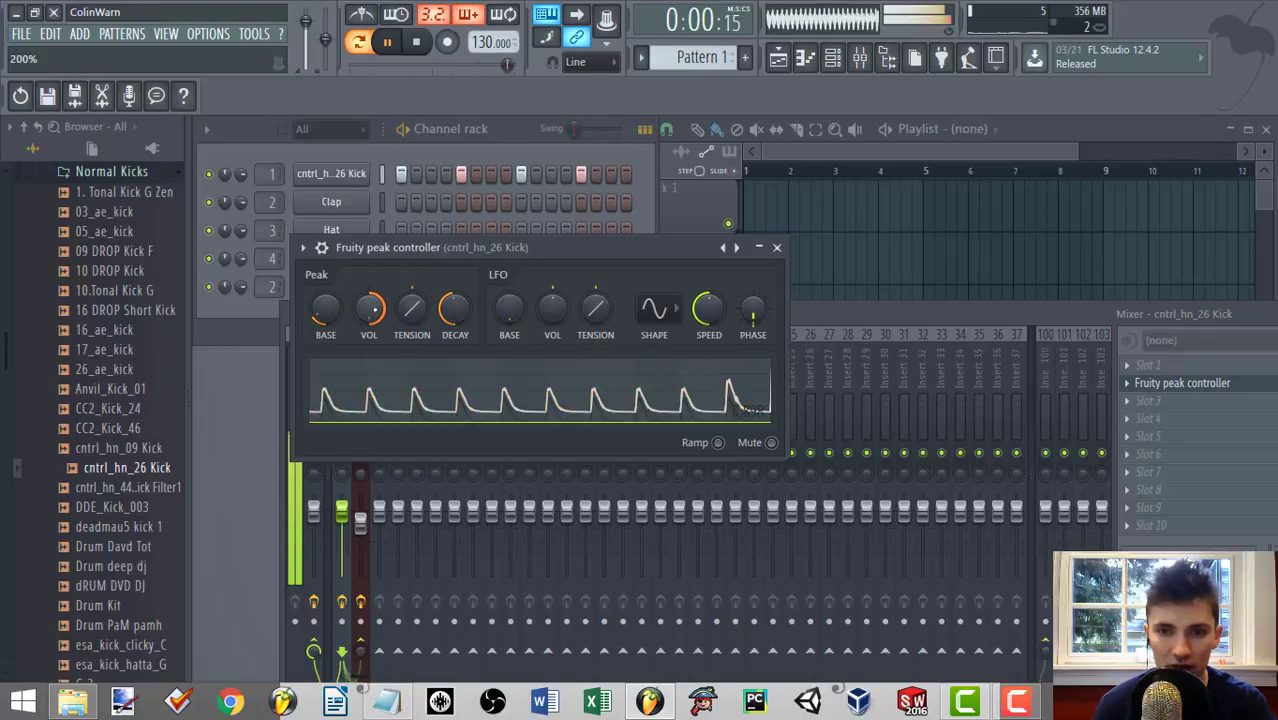
left_click(776, 247)
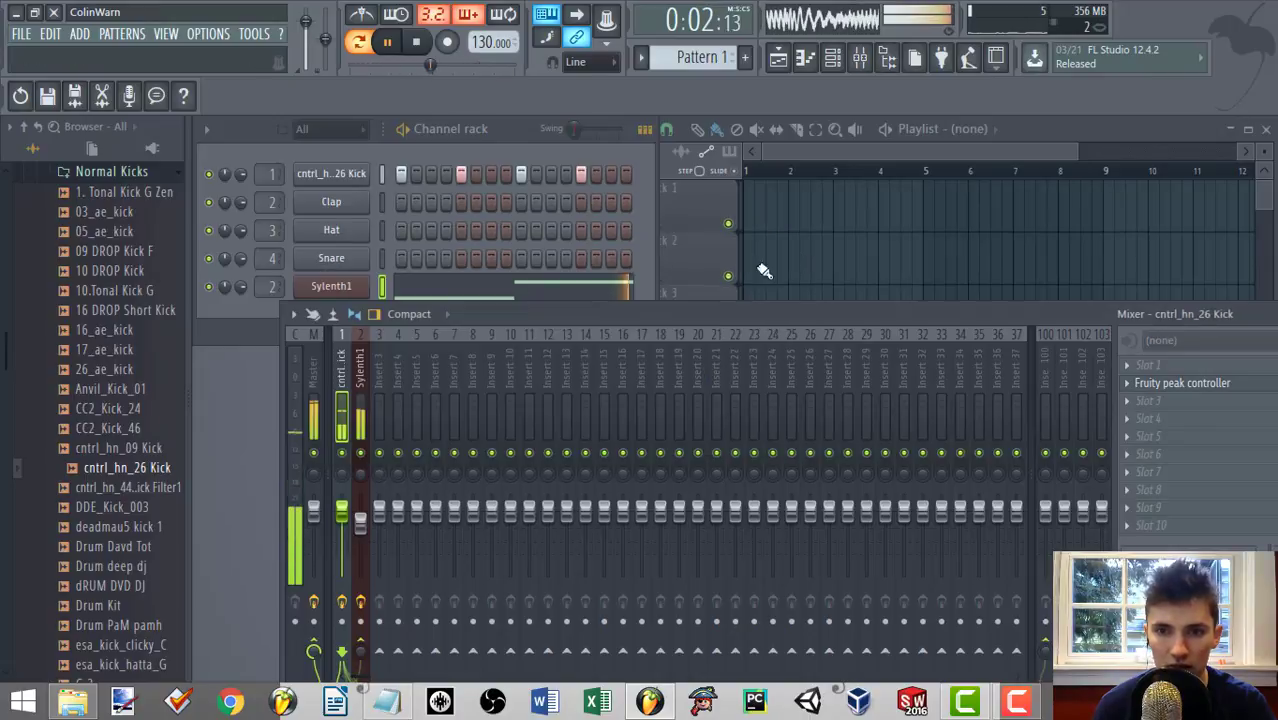
key("space")
Add Fruity Parametric EQ 2 to the first effect slot of the Master track.
left_click(314, 384)
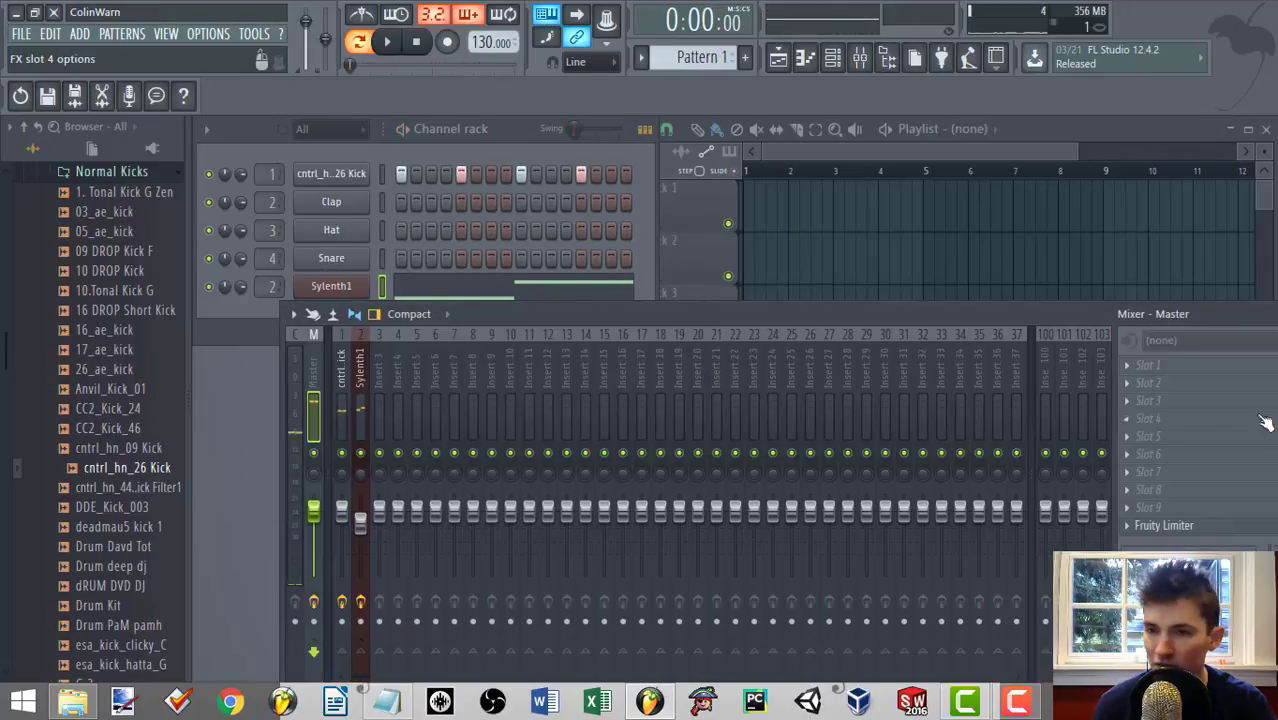
left_click(1131, 368)
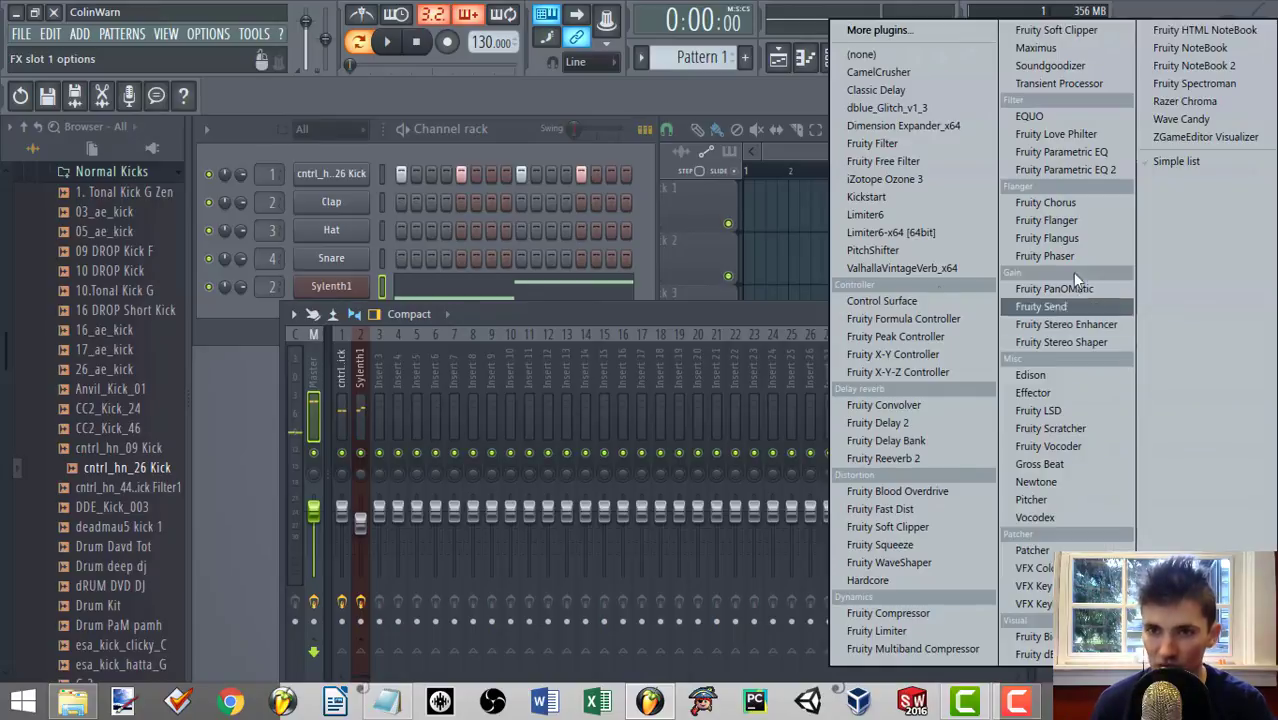
left_click(1072, 175)
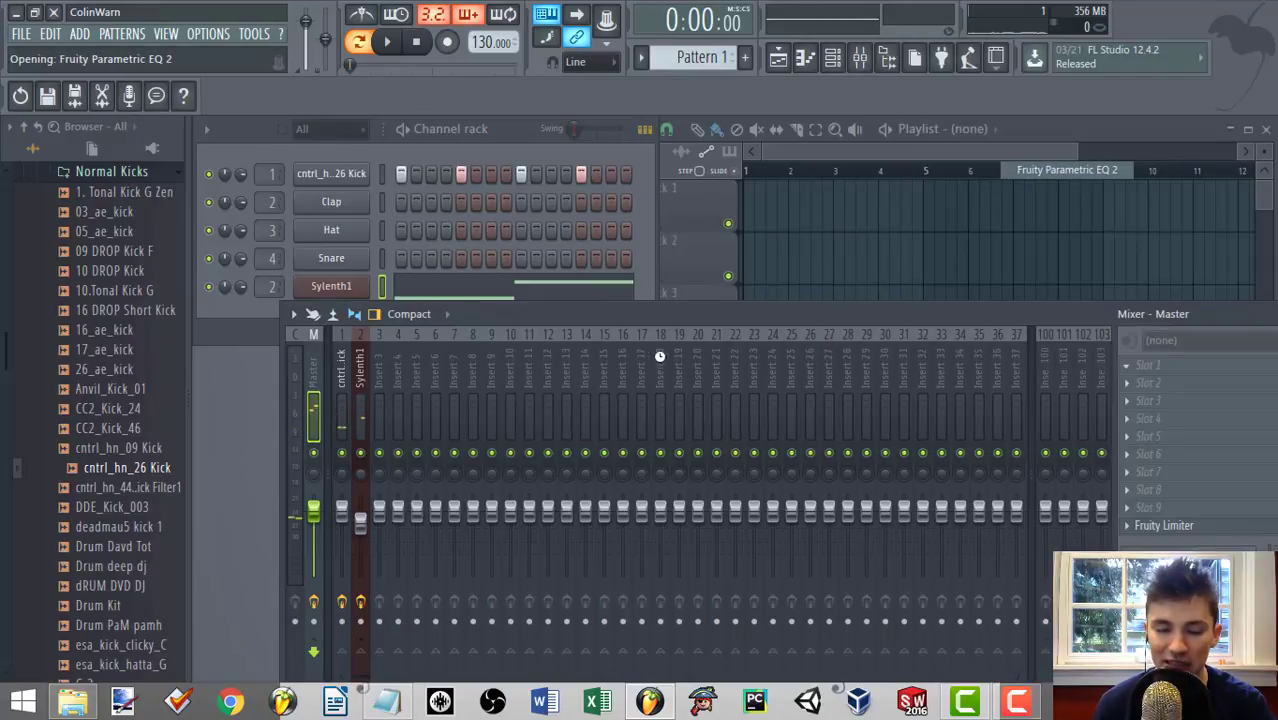
Turn band 7 of the Master EQ into a steep low pass and lower its cutoff into the bass range during playback.
key("space")
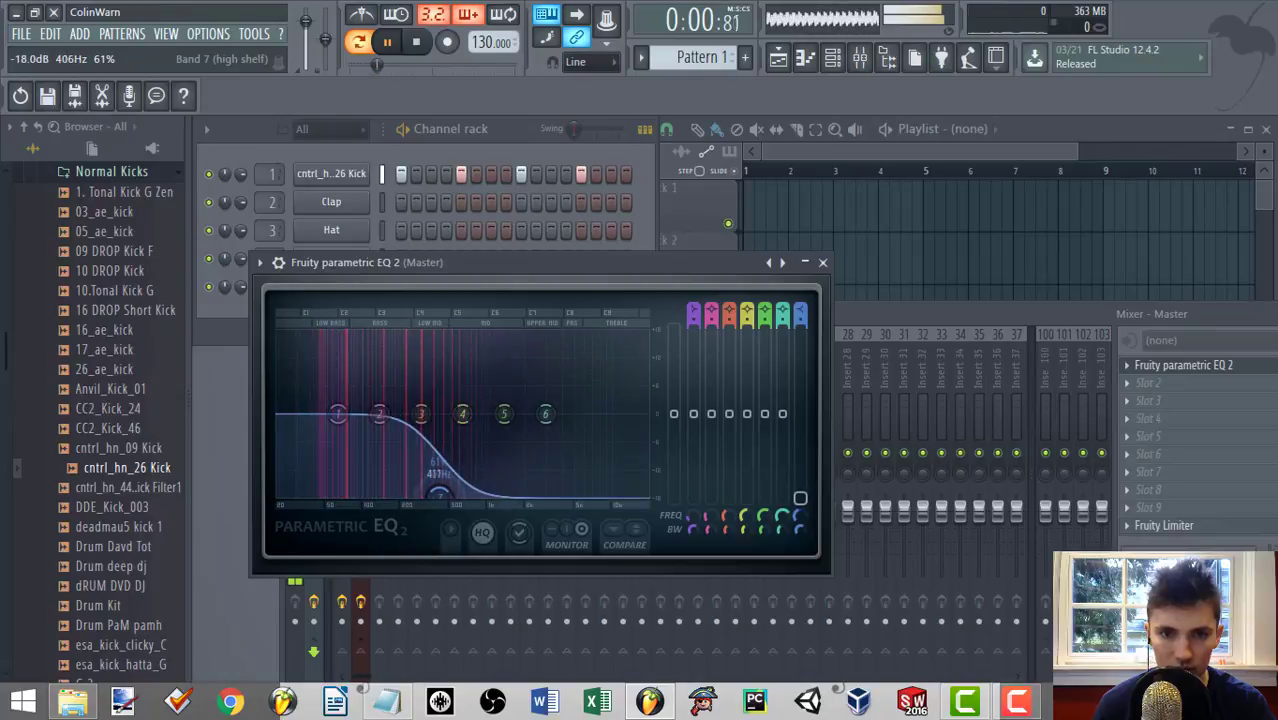
scroll(800, 313, "down", 3)
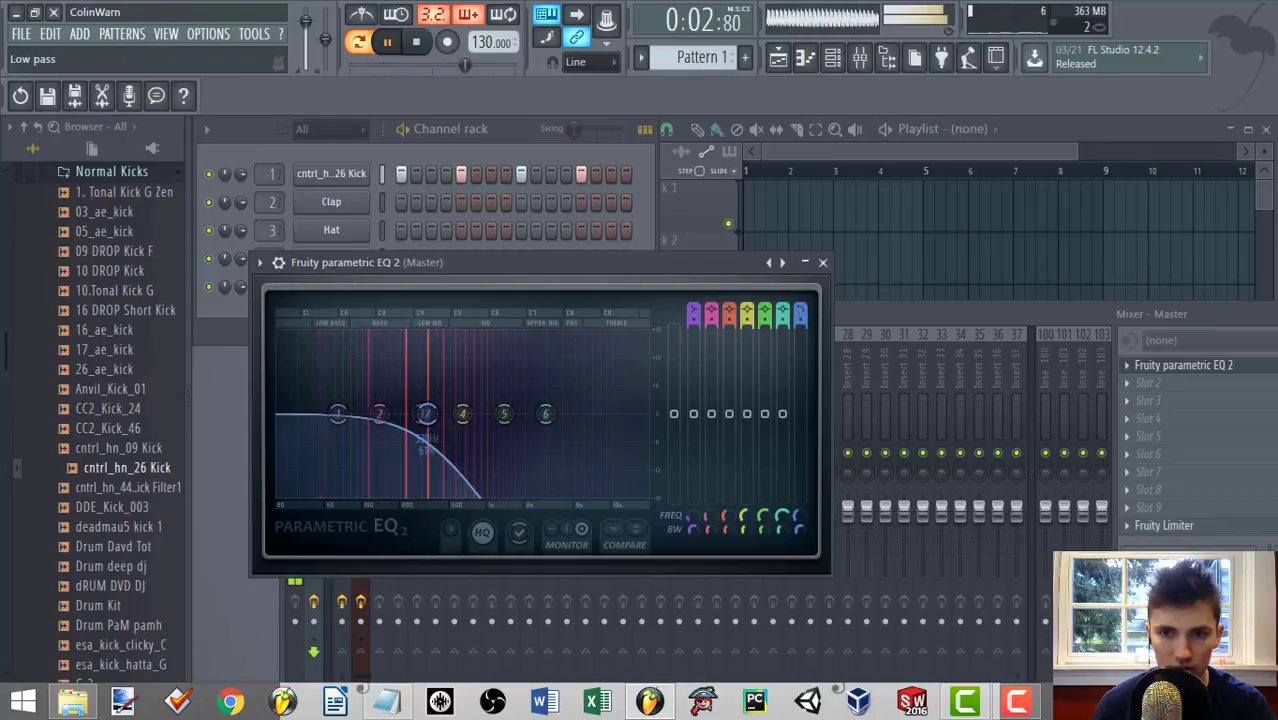
left_click_drag(801, 320, 801, 302)
left_click_drag(428, 414, 407, 414)
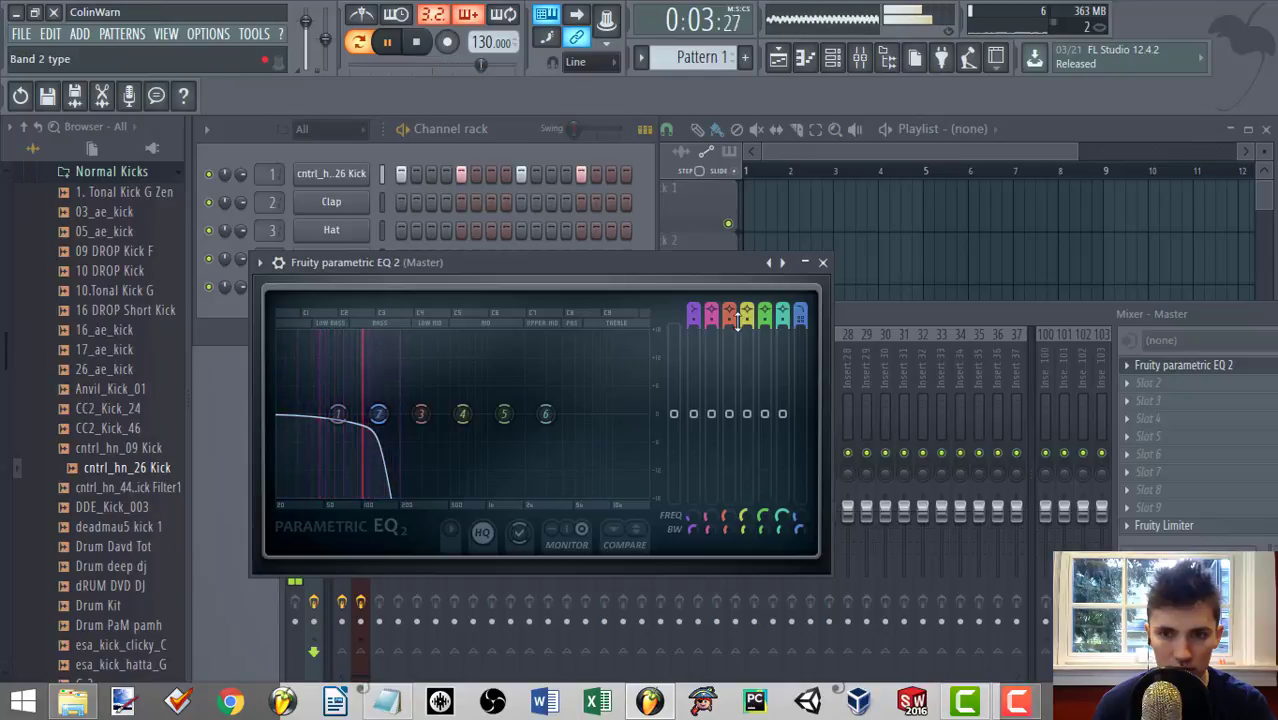
Transpose all Sylenth1 notes down one octave in the piano roll so the melody starts on D4, and close the piano roll.
left_click_drag(863, 323, 899, 369)
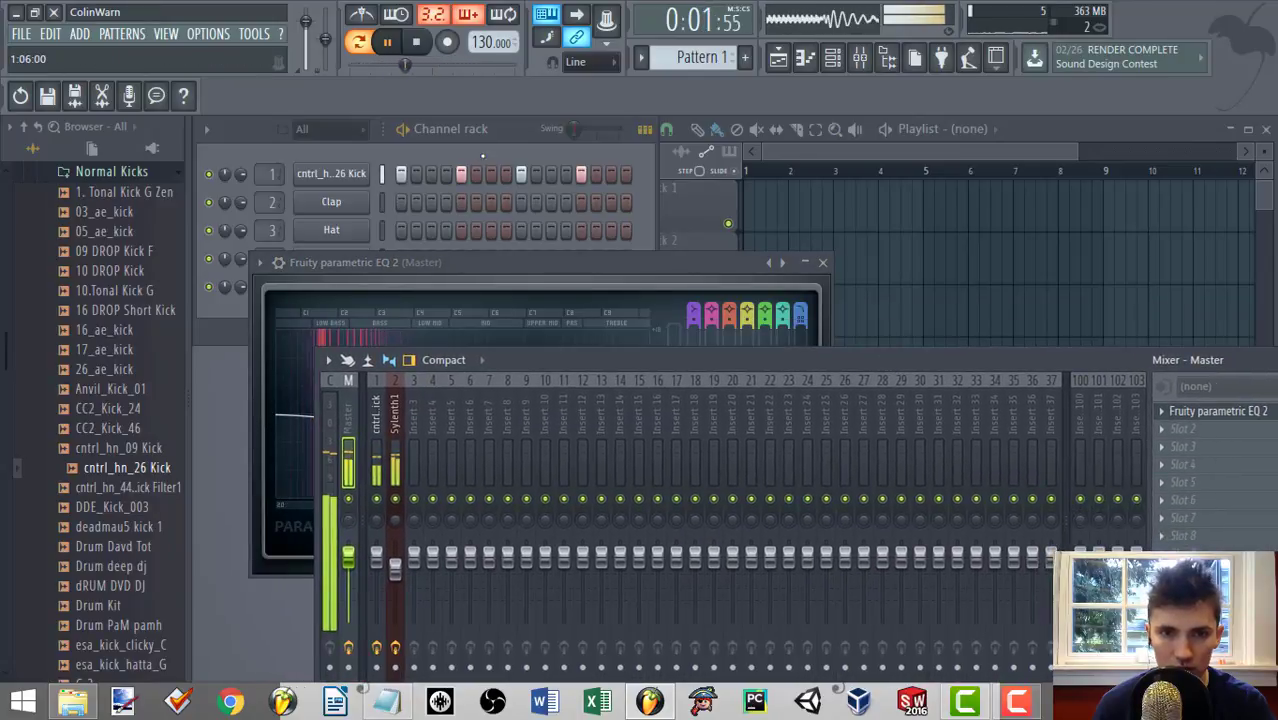
left_click(509, 140)
right_click(365, 285)
left_click(505, 287)
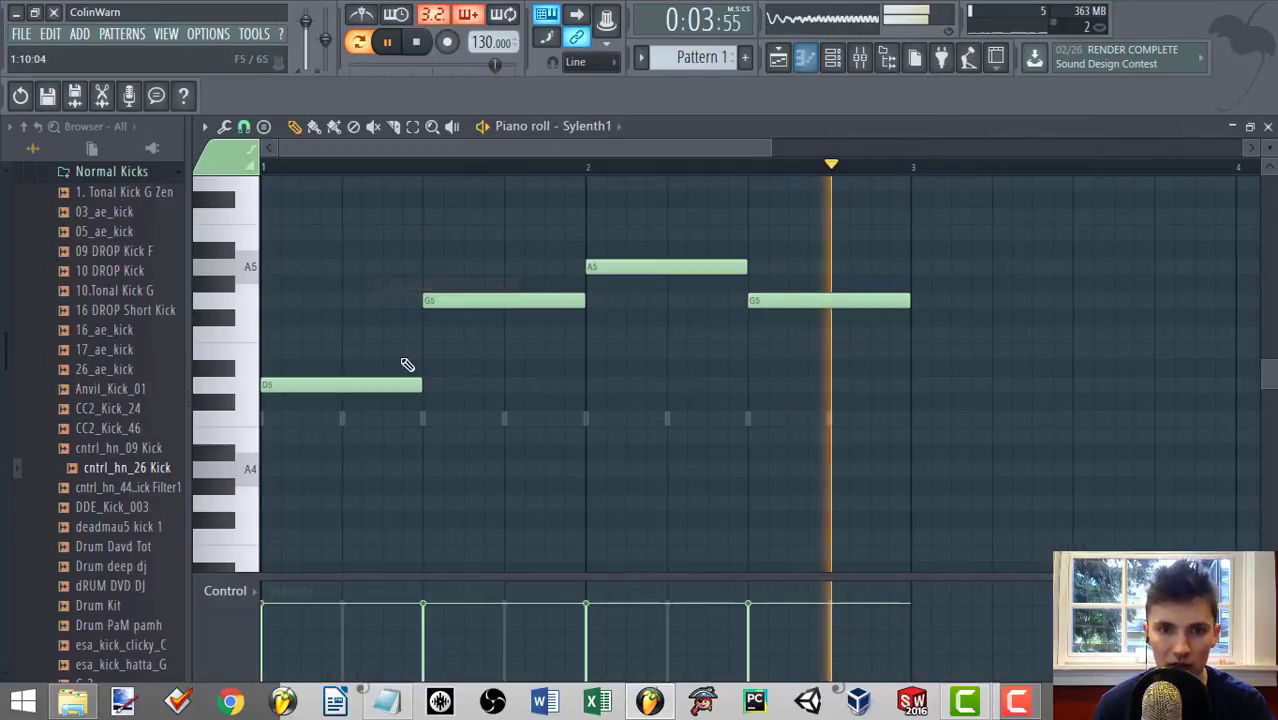
scroll(370, 320, "down", 3)
key("ctrl+a")
left_click_drag(308, 284, 263, 481)
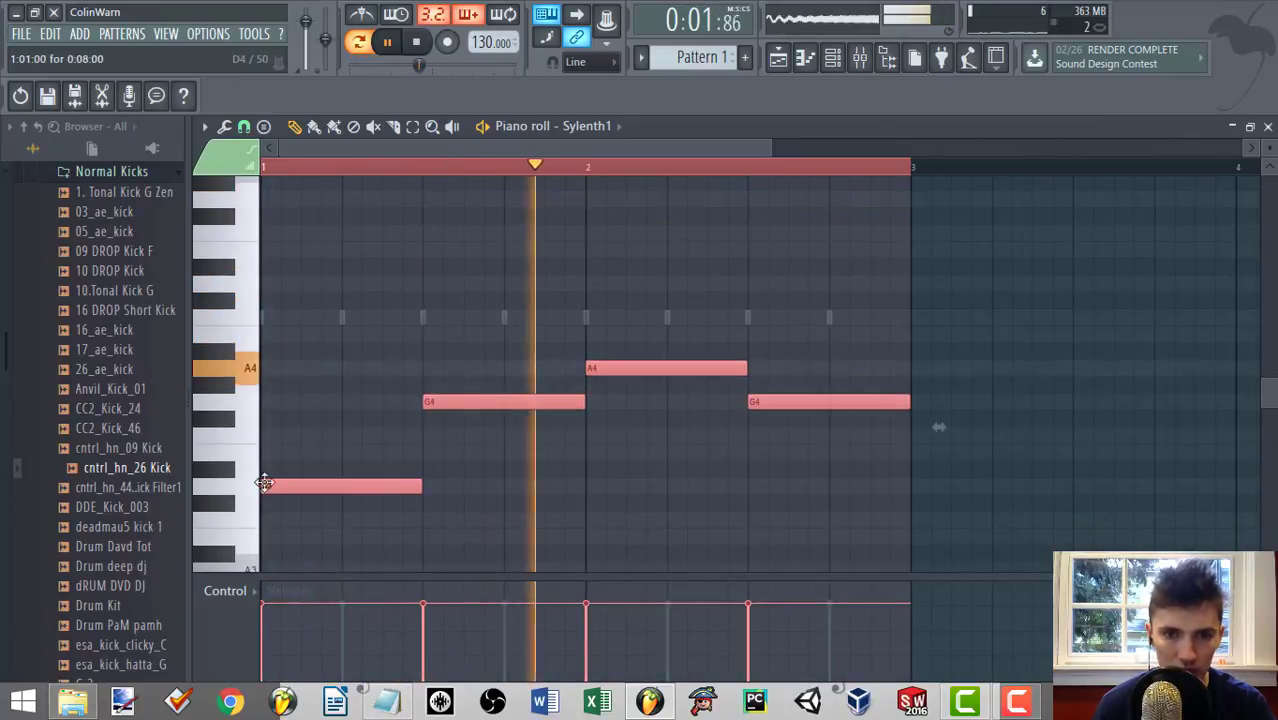
left_click(1268, 127)
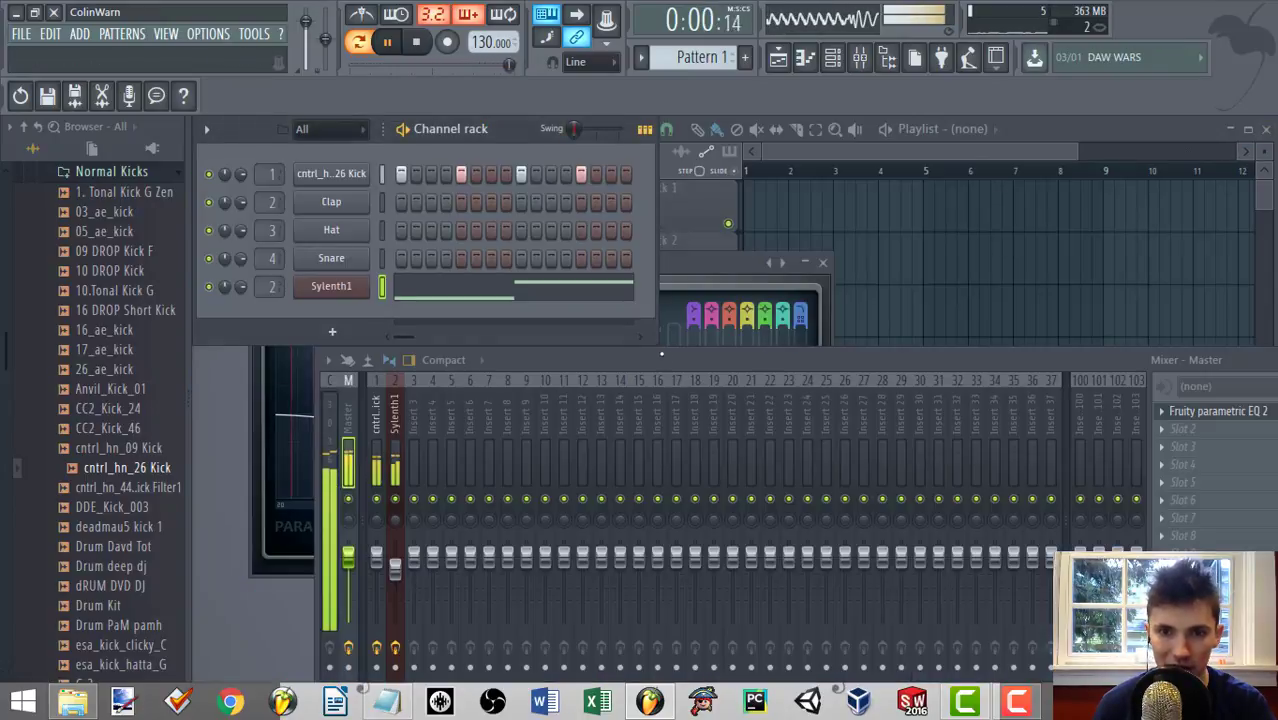
Set the Master EQ's band 7 low-pass cutoff to 168 Hz and bring the mixer back in front of the EQ.
left_click(703, 285)
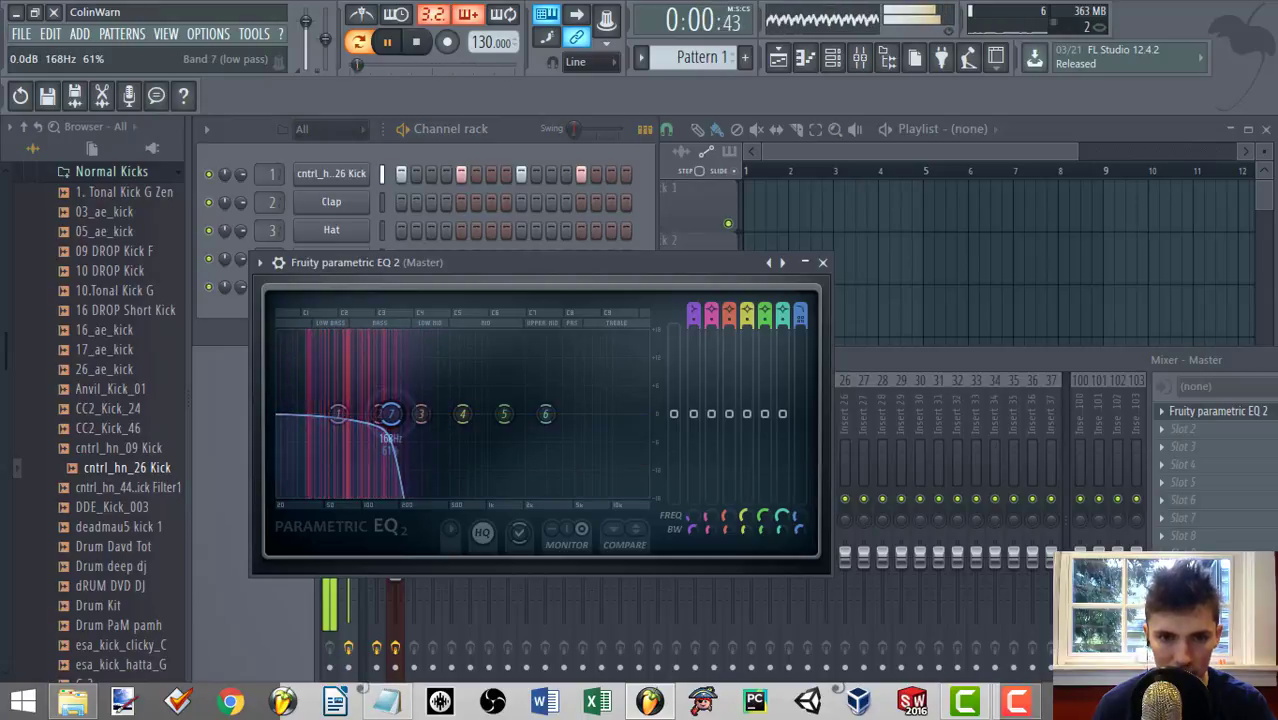
left_click_drag(851, 367, 804, 400)
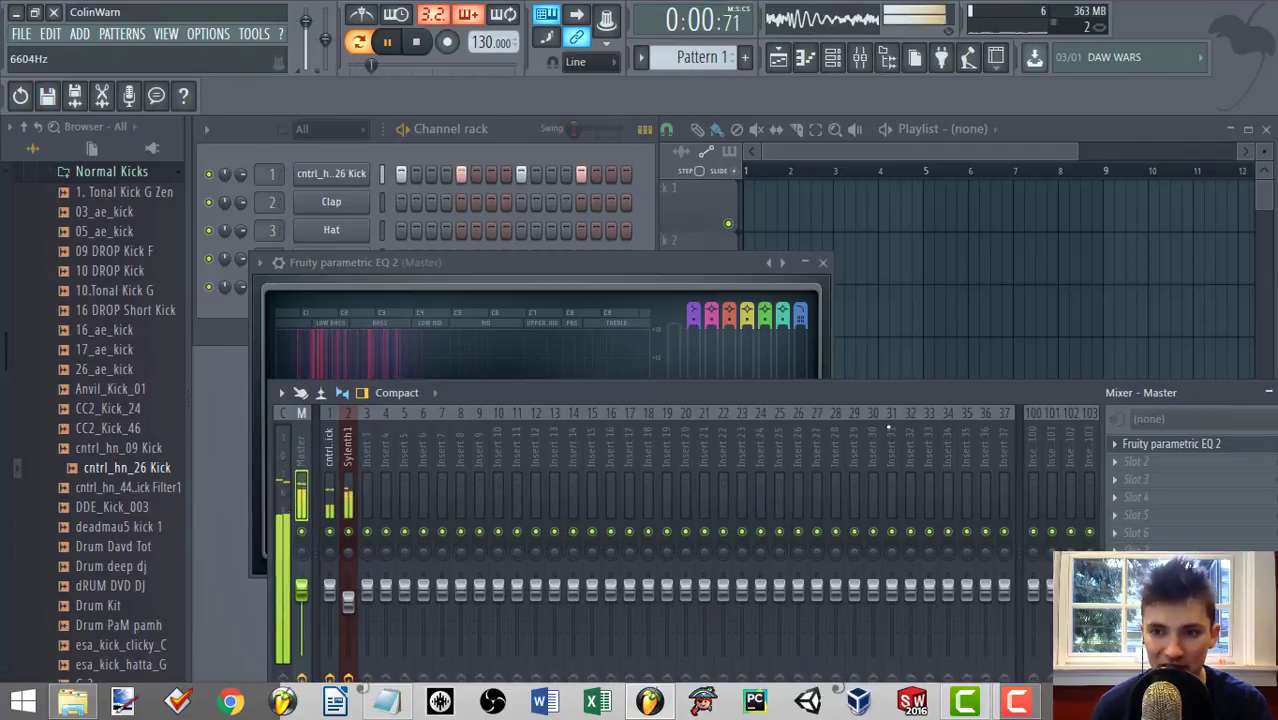
Inspect the kick track and the Sylenth1 track in the mixer while listening to the filtered low end.
left_click(330, 460)
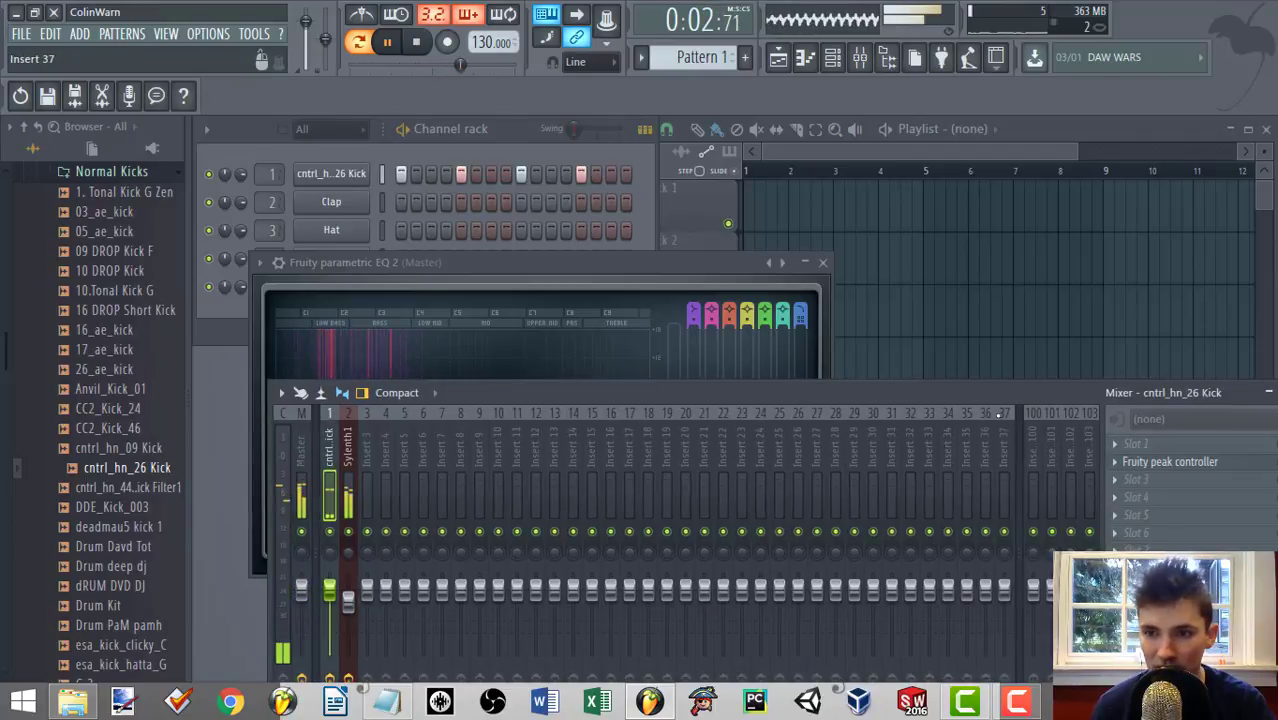
left_click_drag(1000, 393, 821, 495)
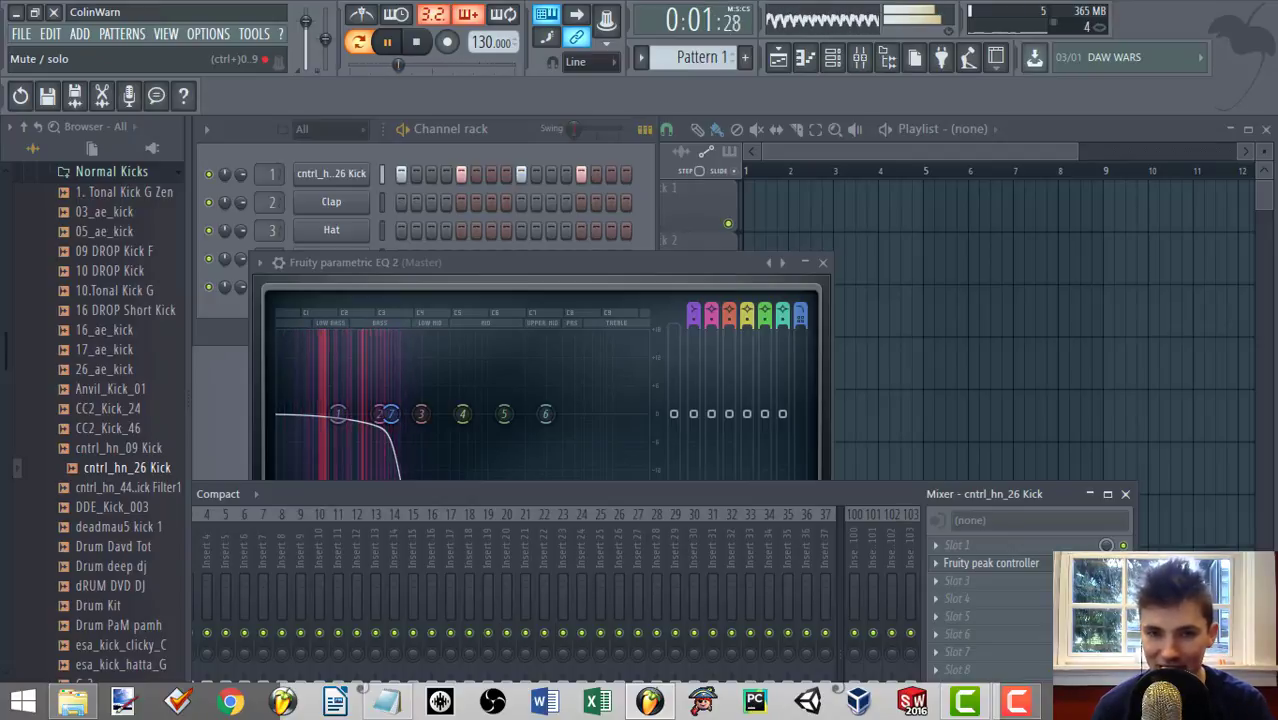
left_click_drag(502, 499, 688, 351)
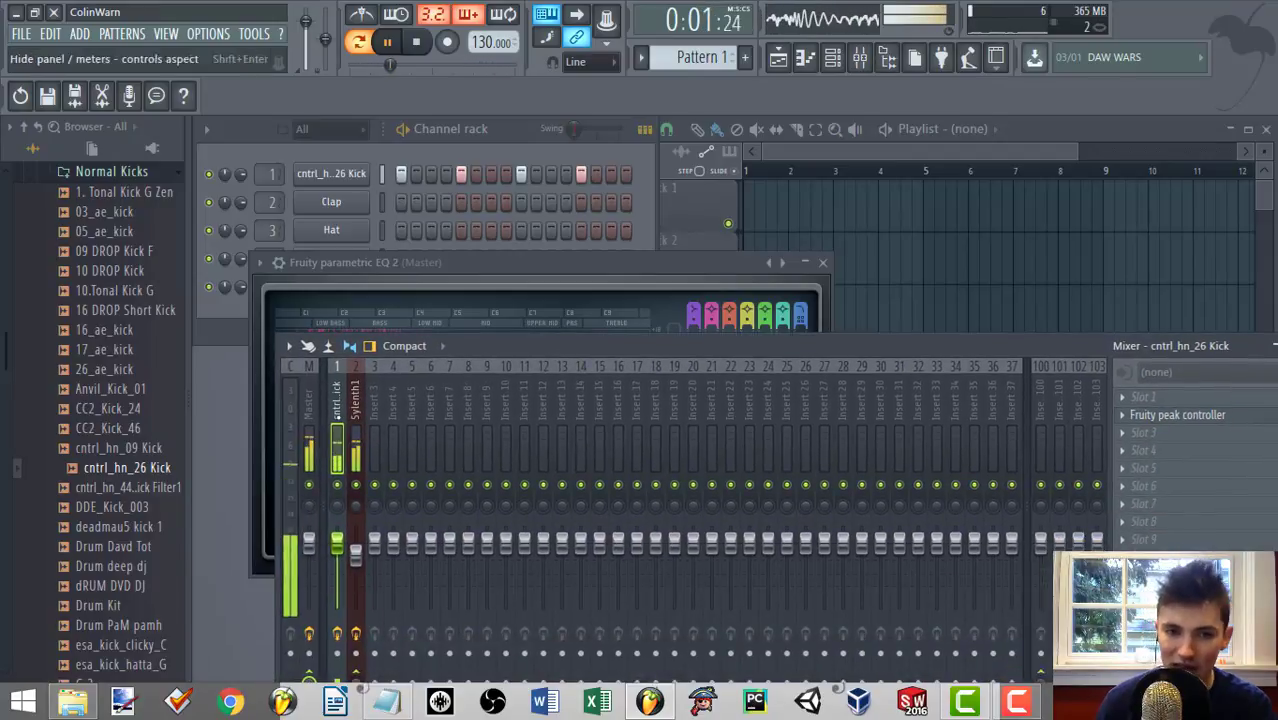
left_click(355, 405)
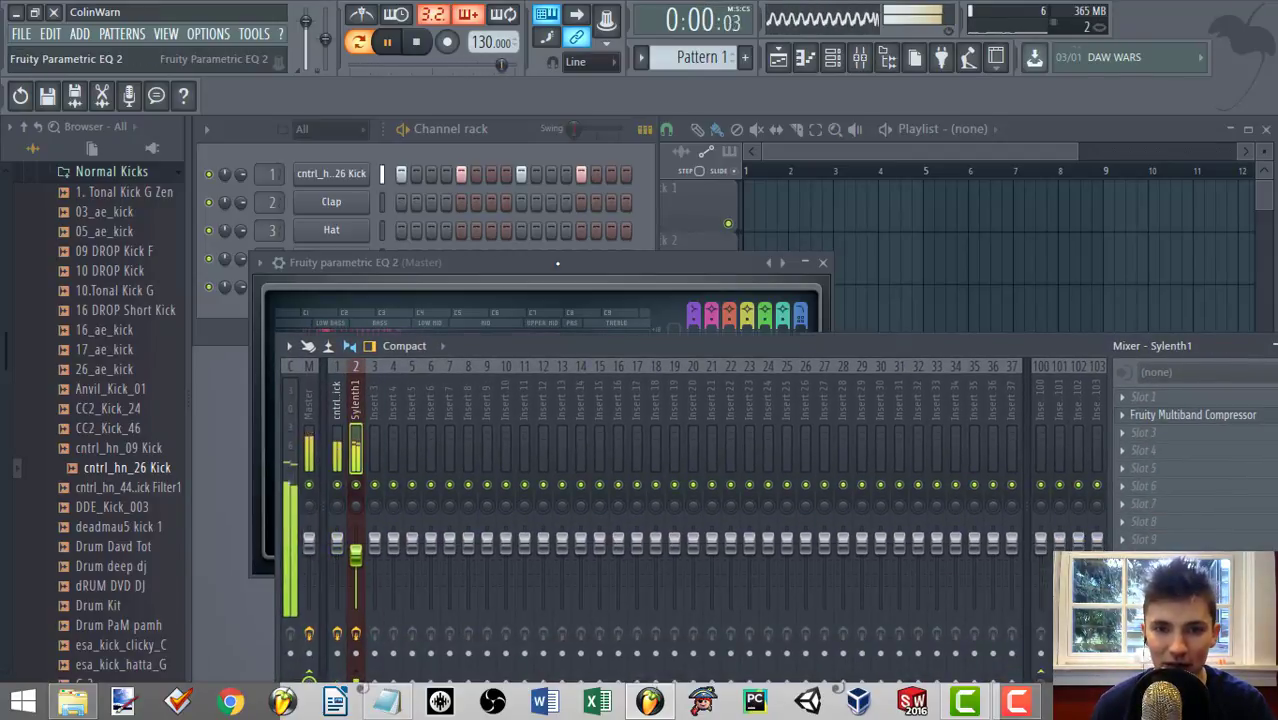
Raise the Master EQ's band 7 low-pass cutoff well above the bass range and stop playback.
left_click(556, 262)
left_click_drag(392, 414, 577, 413)
key("space")
Select the Sylenth1 mixer track and reopen its Fruity Multiband Compressor.
left_click(963, 348)
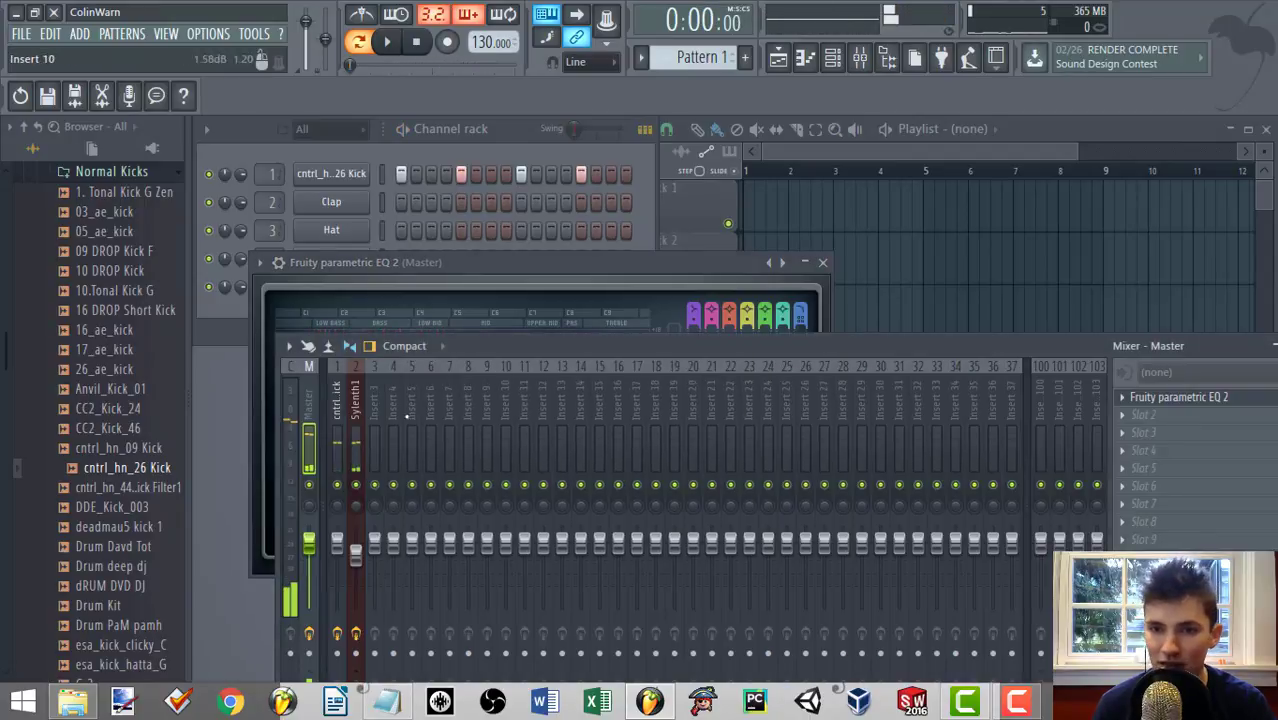
left_click(327, 391)
left_click(316, 398)
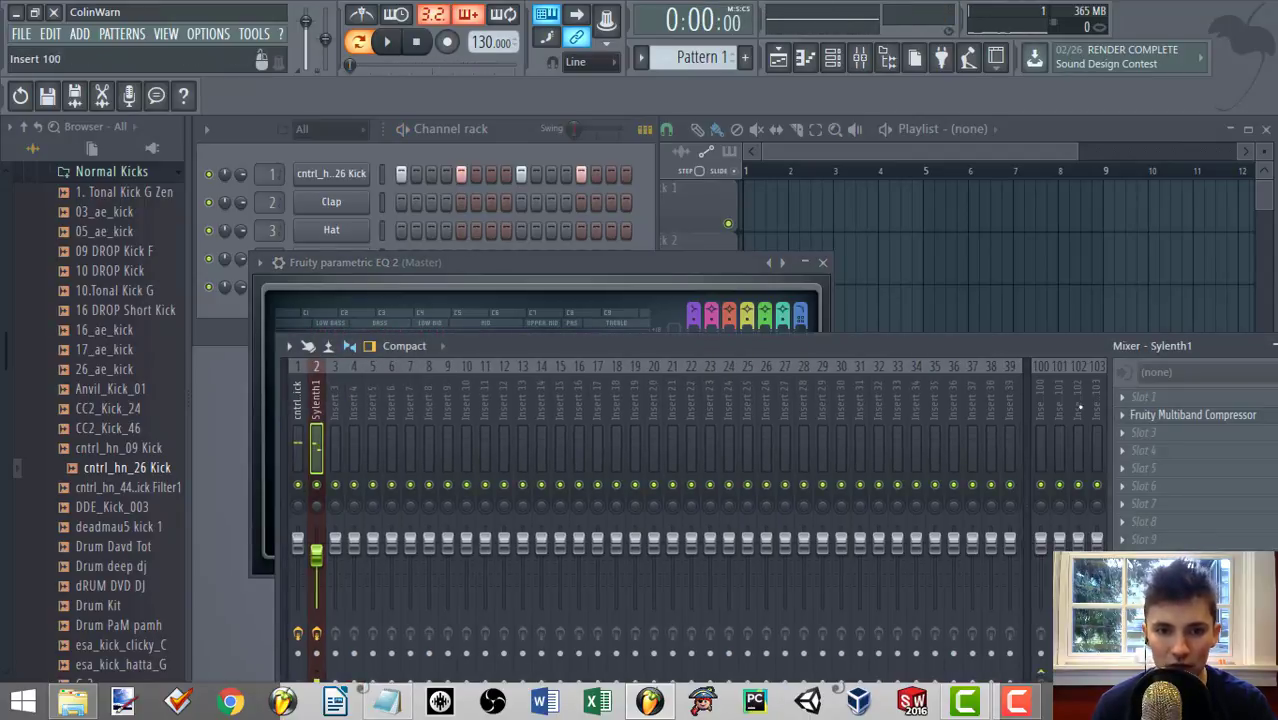
left_click(1182, 418)
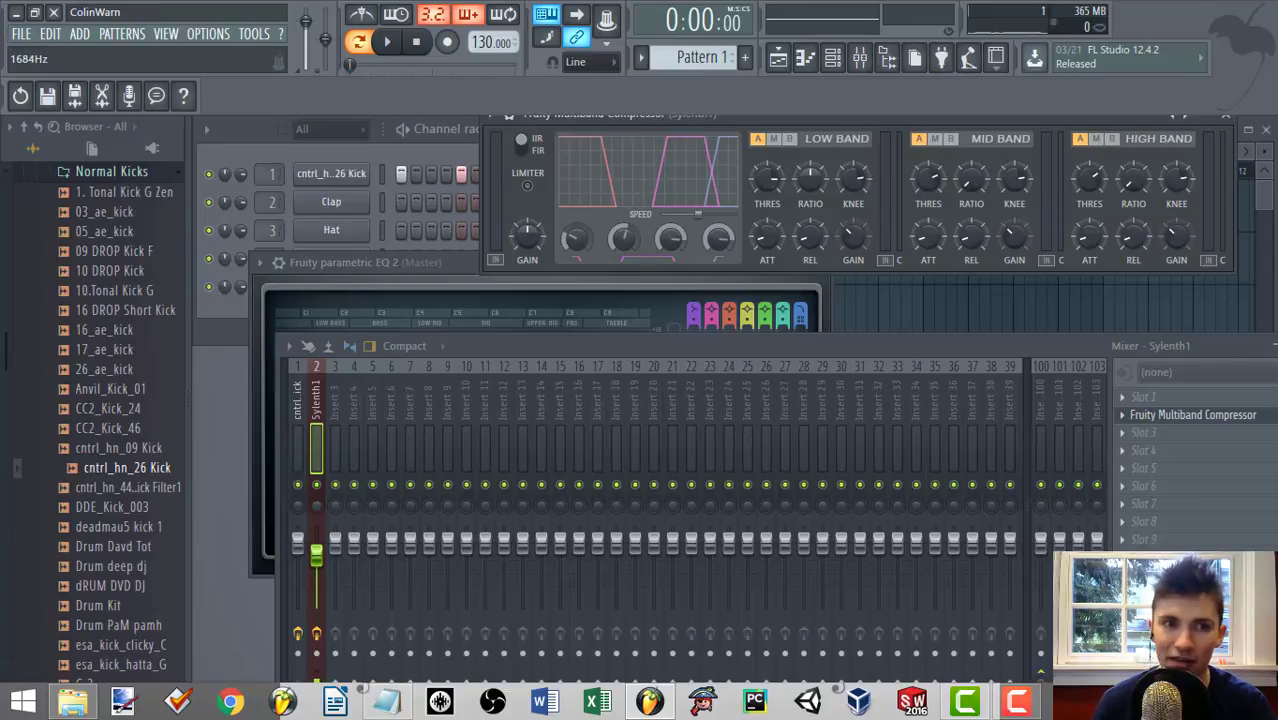
Raise the low band's crossover frequency in Fruity Multiband Compressor to 824 Hz and start playback.
left_click_drag(577, 239, 577, 236)
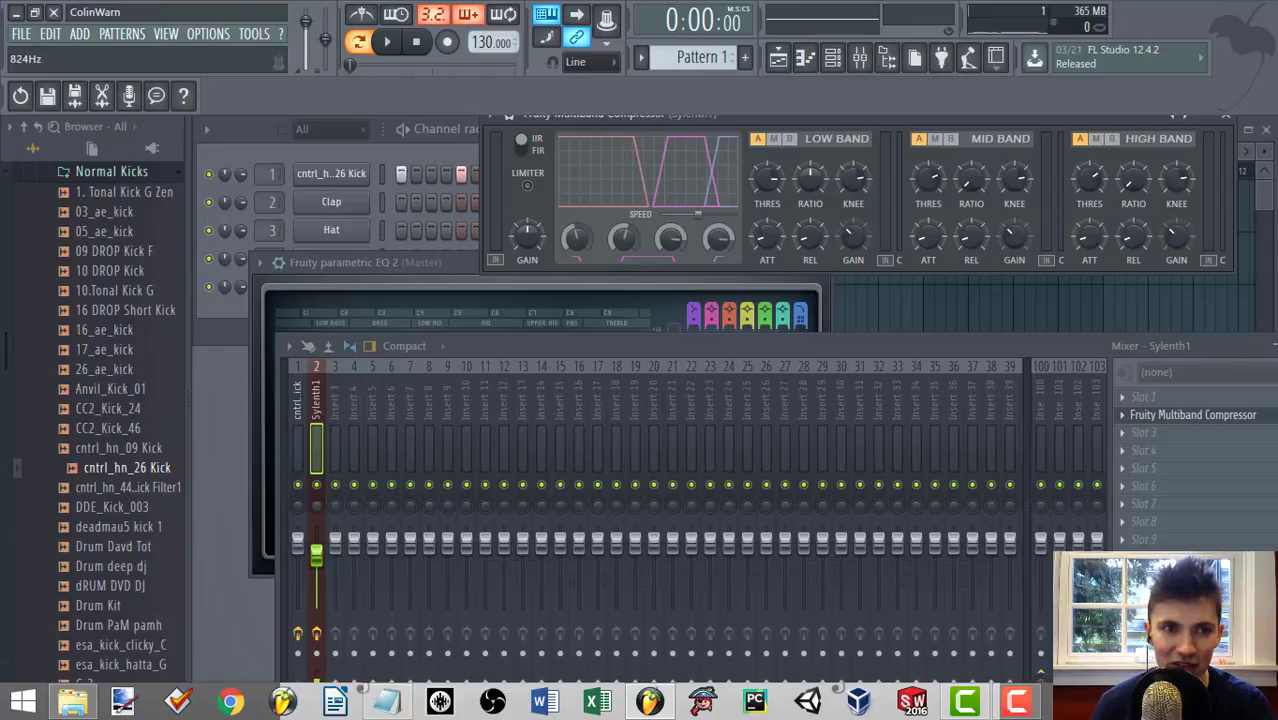
key("space")
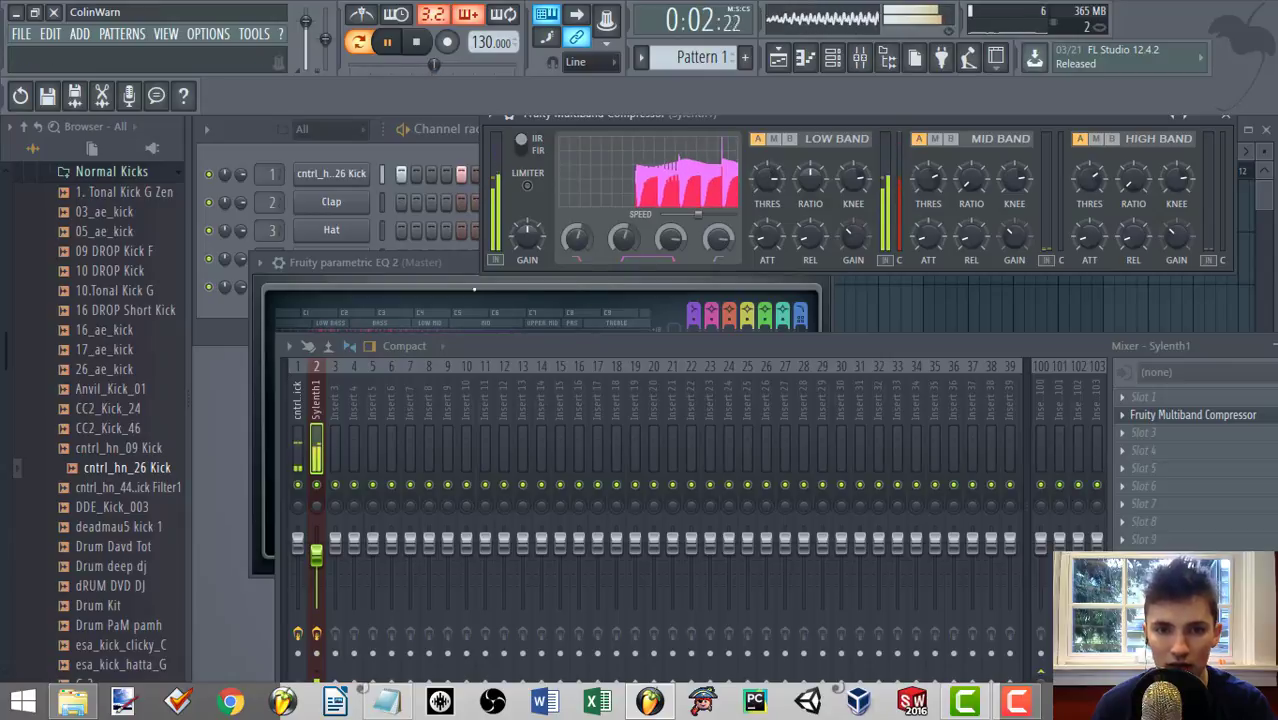
In the Master EQ, open band 7 fully, pull band 1 down around 1149 Hz, and make band 2 a steep high-pass in the upper mids.
left_click(474, 292)
left_click_drag(548, 416, 648, 413)
left_click_drag(338, 414, 494, 495)
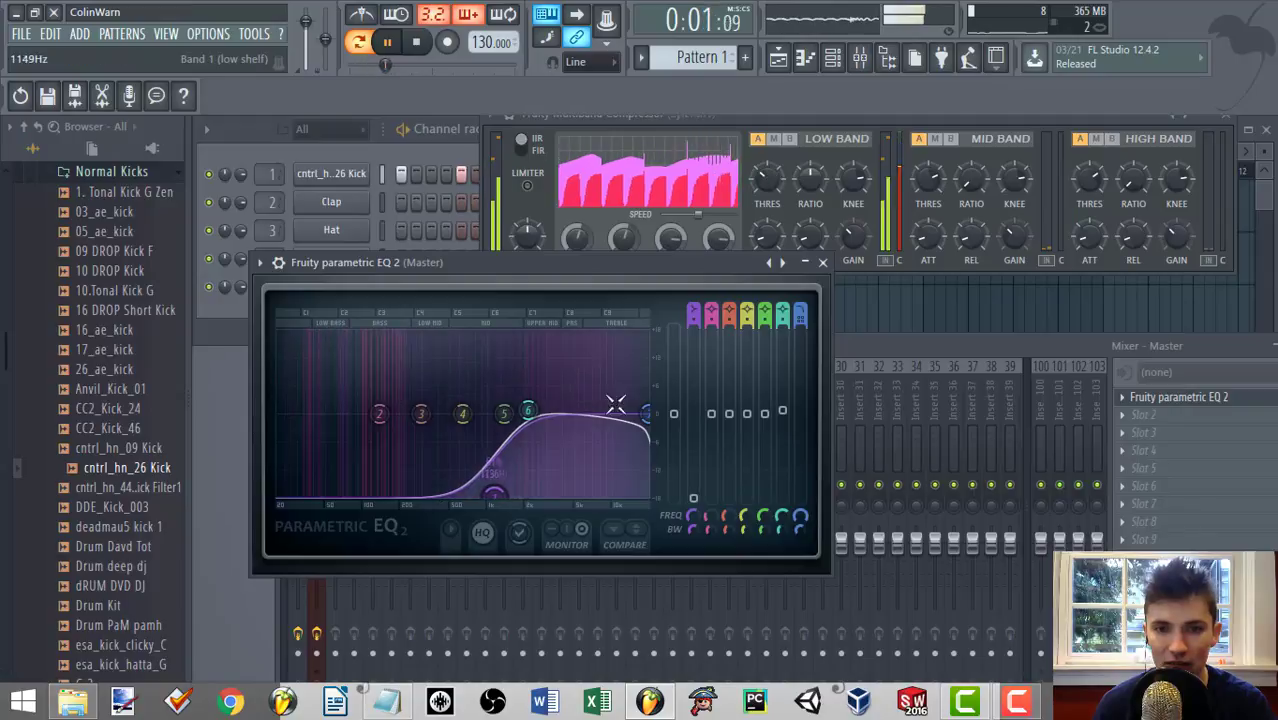
mouse_move(711, 315)
left_mouse_down()
mouse_move(711, 352)
mouse_move(711, 306)
left_mouse_up()
left_click_drag(379, 414, 542, 414)
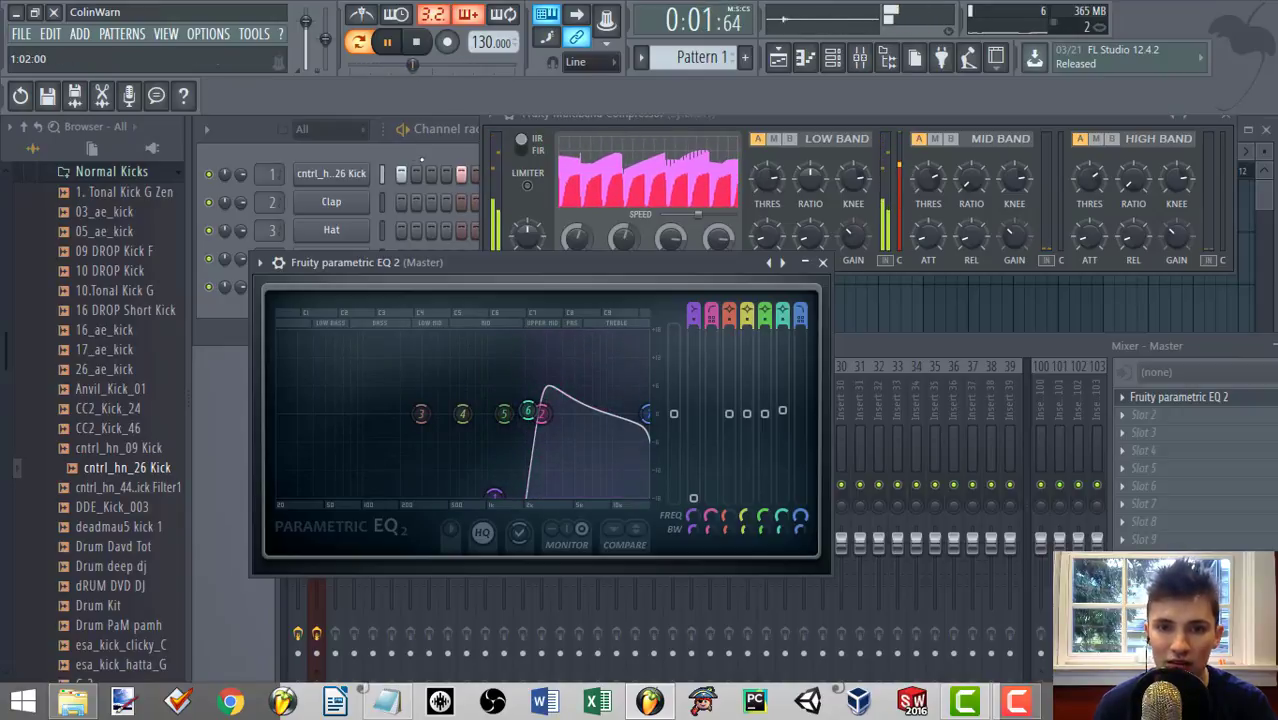
Look at the Sylenth1 synth's settings from the channel rack and close its window again.
left_click(430, 153)
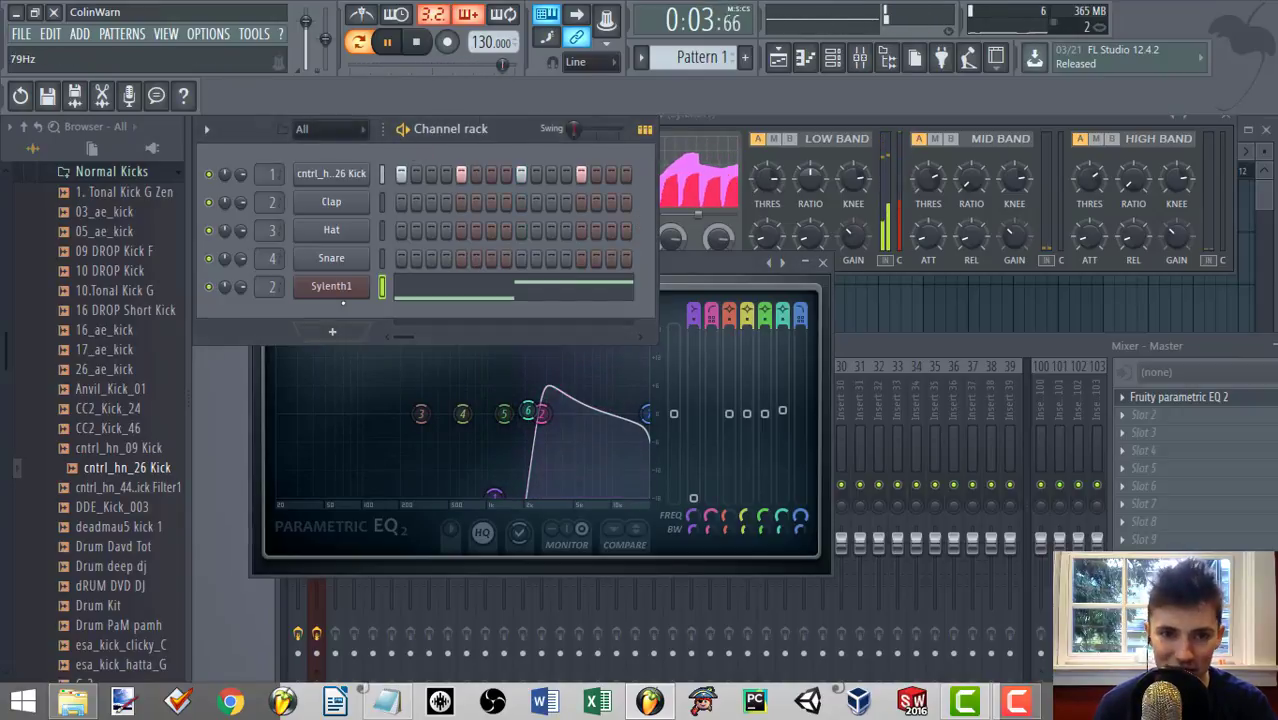
left_click(343, 290)
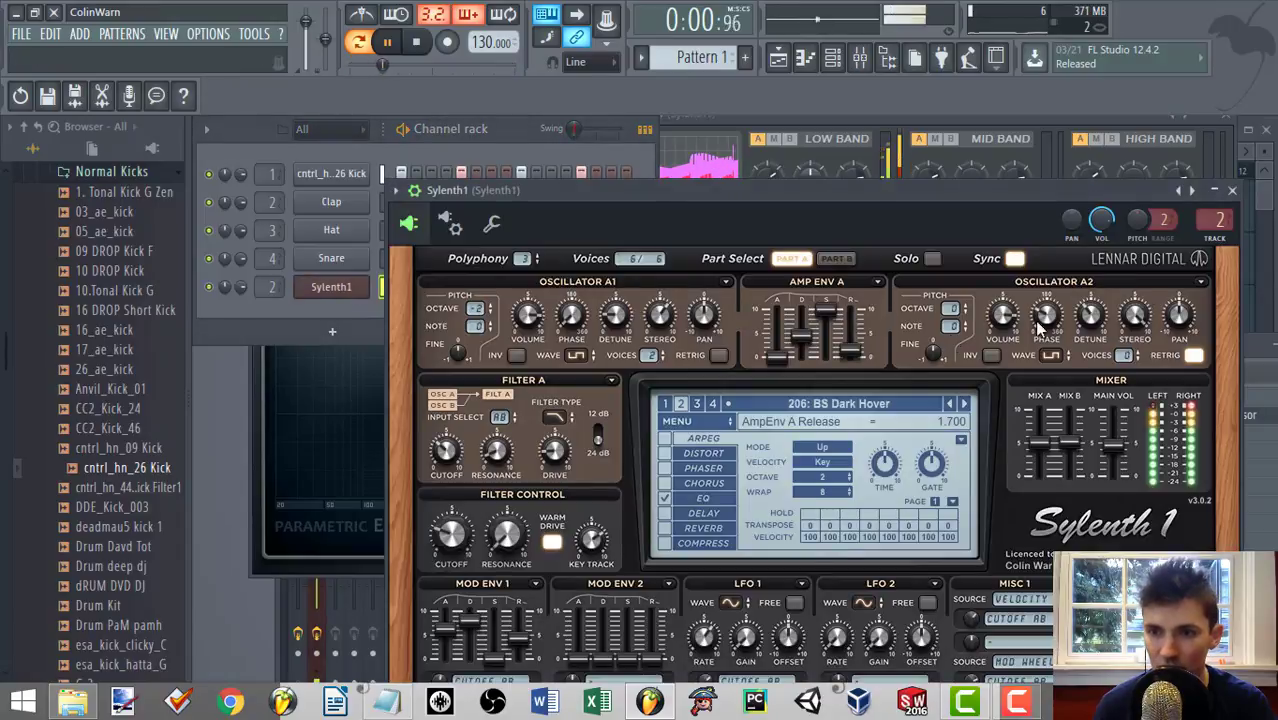
left_click(1233, 190)
Add Fruity Parametric EQ 2 in slot 1 of the Sylenth1 mixer track and raise band 7 to maximum as a high-shelf boost.
key("F9")
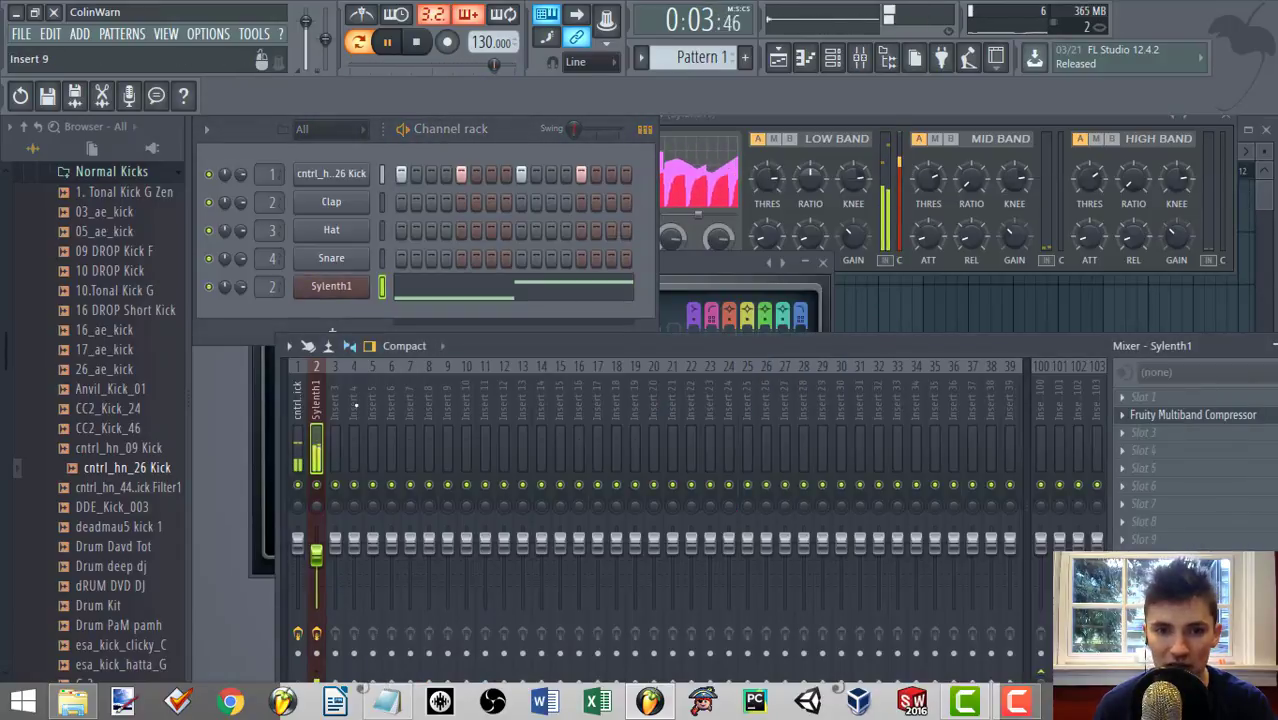
left_click(1122, 414)
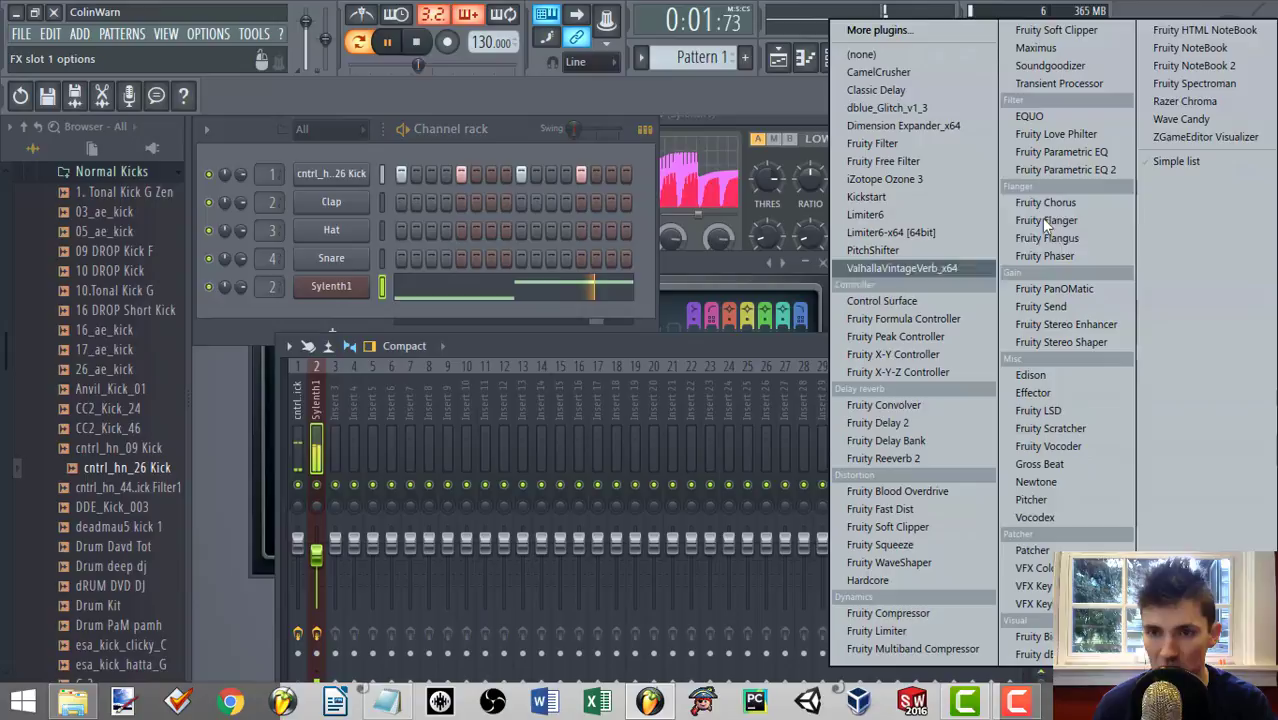
left_click(1073, 172)
left_click_drag(705, 511, 606, 430)
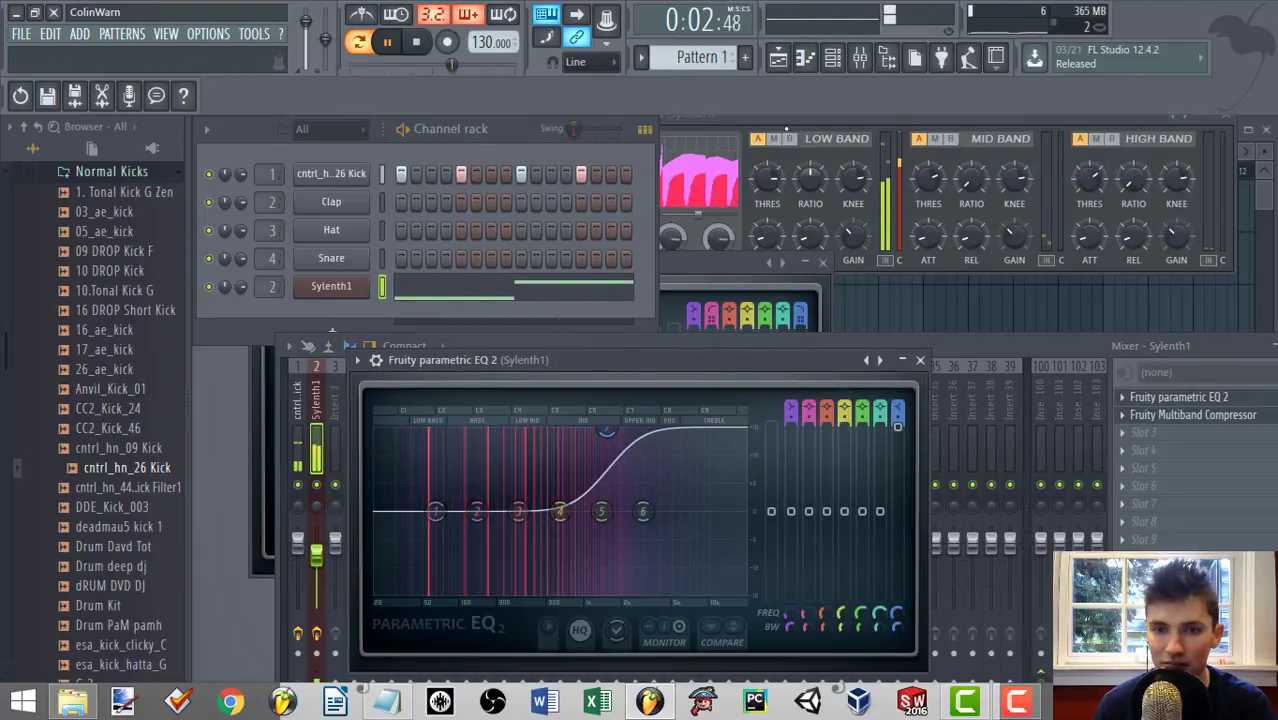
Close the Master EQ, stop playback, and move the Fruity Multiband Compressor window fully into view.
left_click(712, 264)
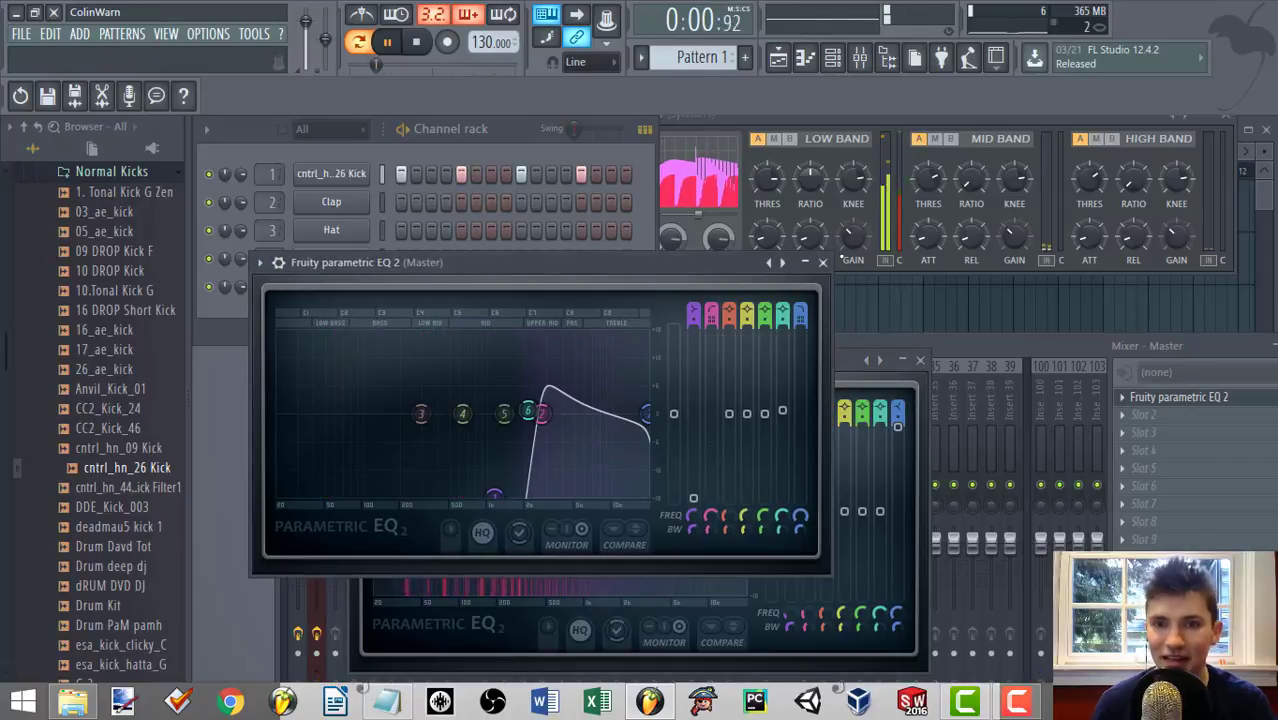
left_click(823, 262)
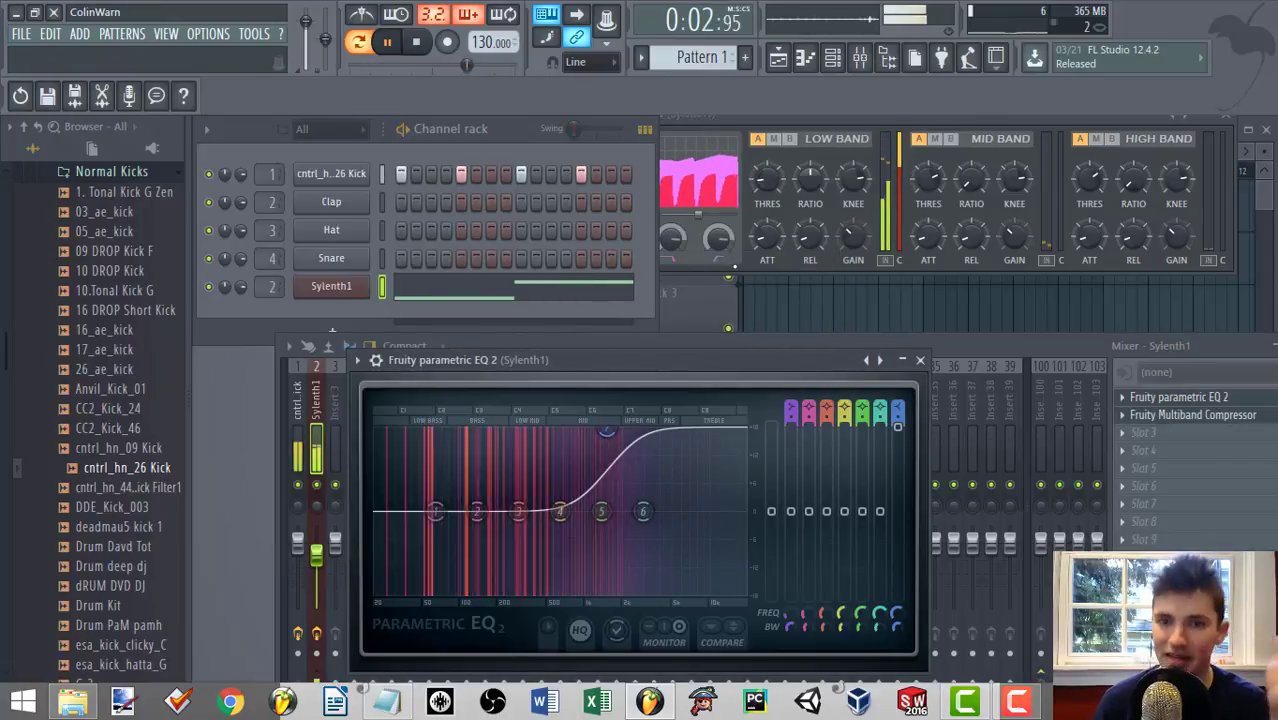
key("space")
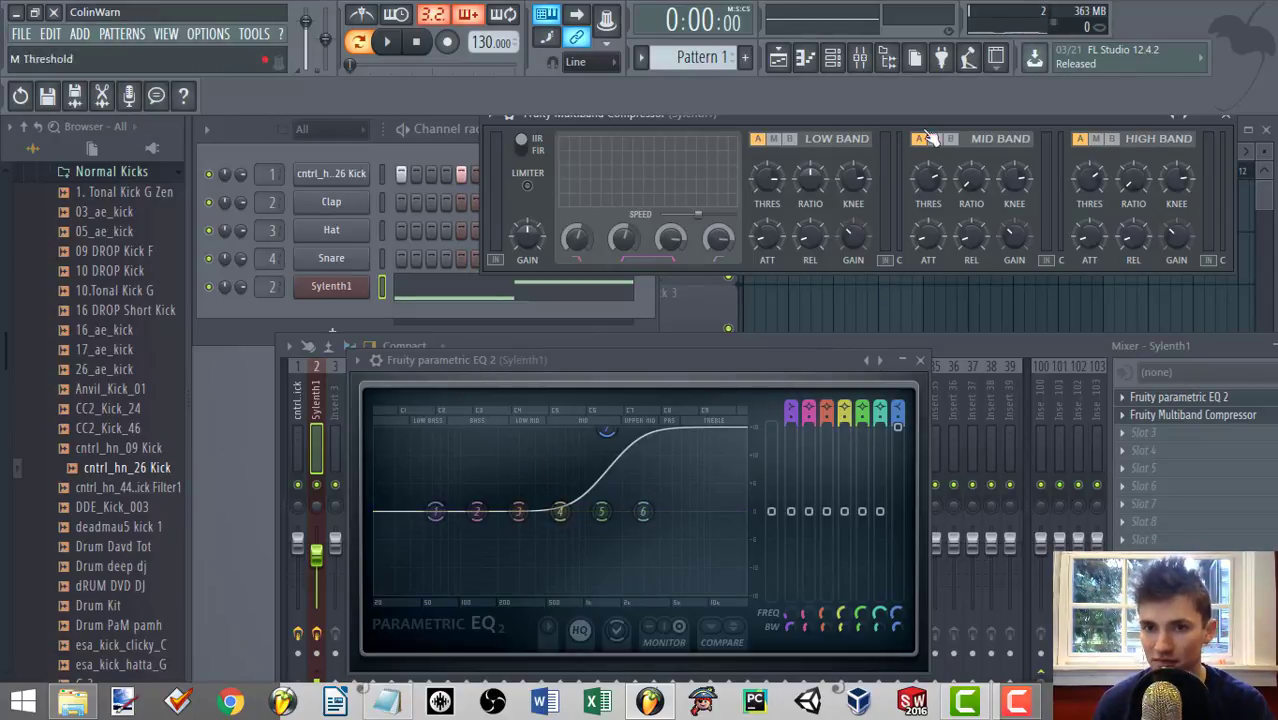
left_click_drag(903, 119, 819, 191)
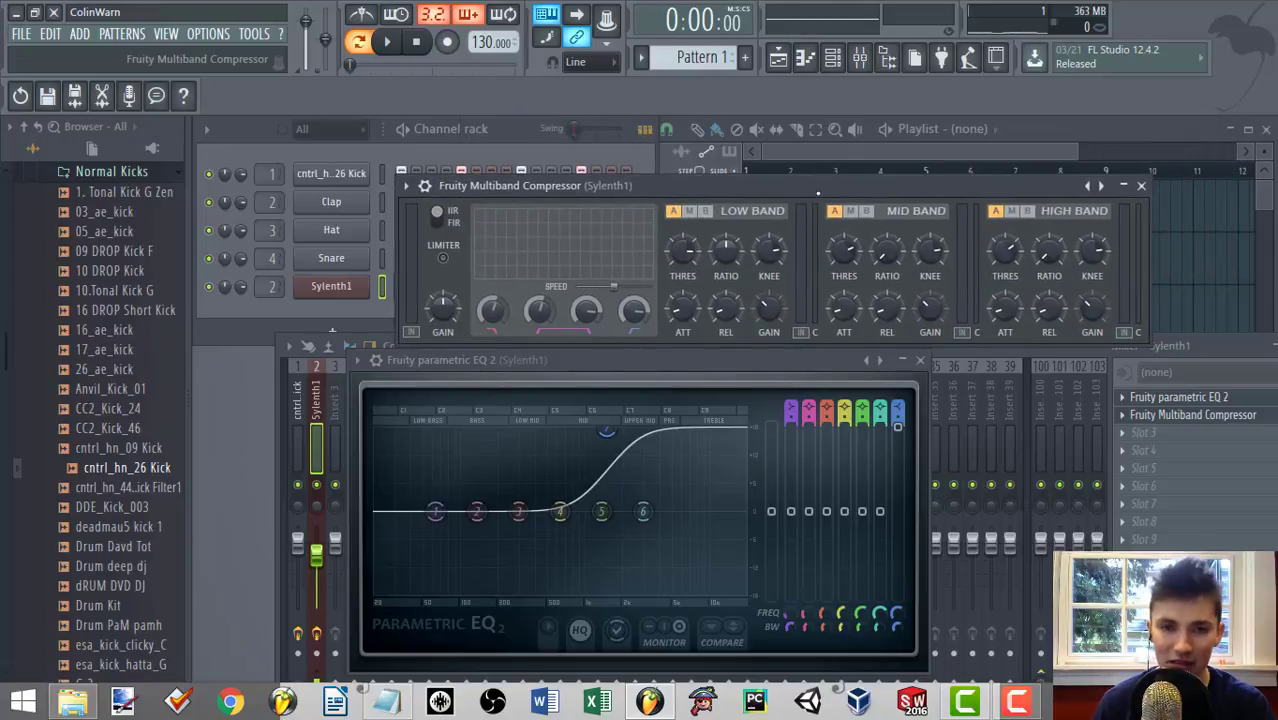
Select the kick's mixer track, inspect its Fruity Peak Controller envelope, and close the plugin window.
left_click(318, 405)
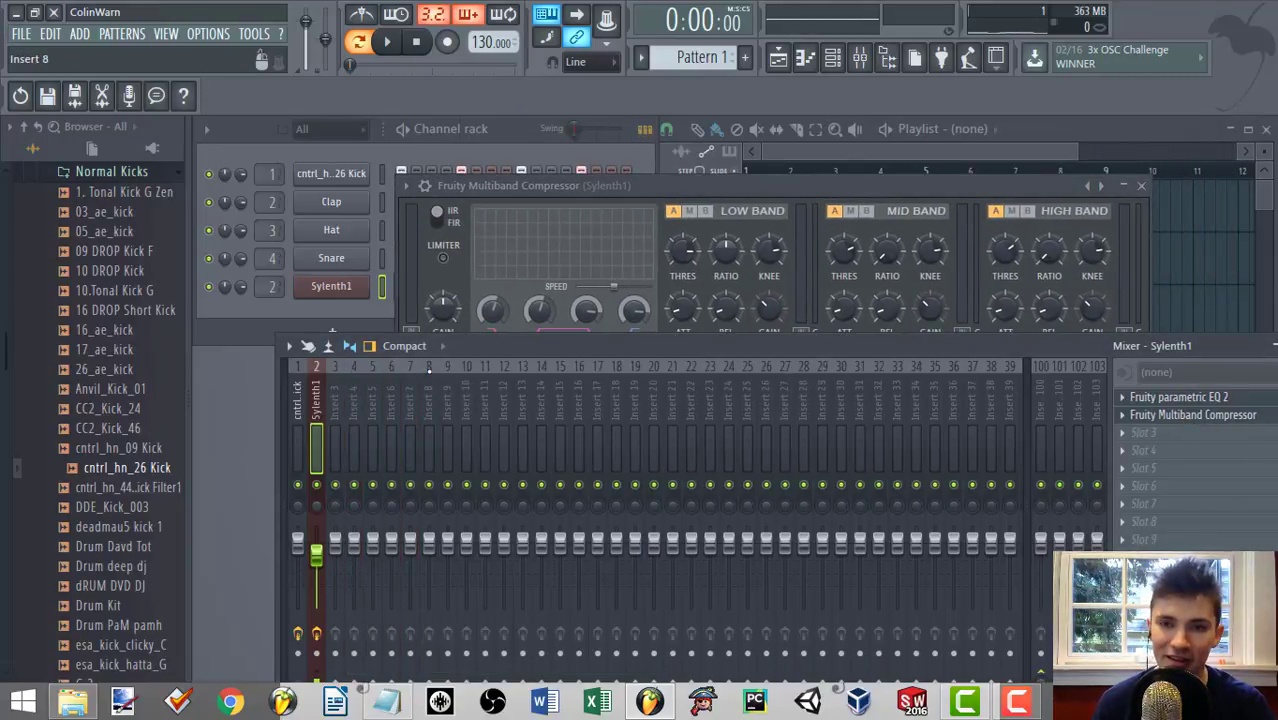
left_click(297, 405)
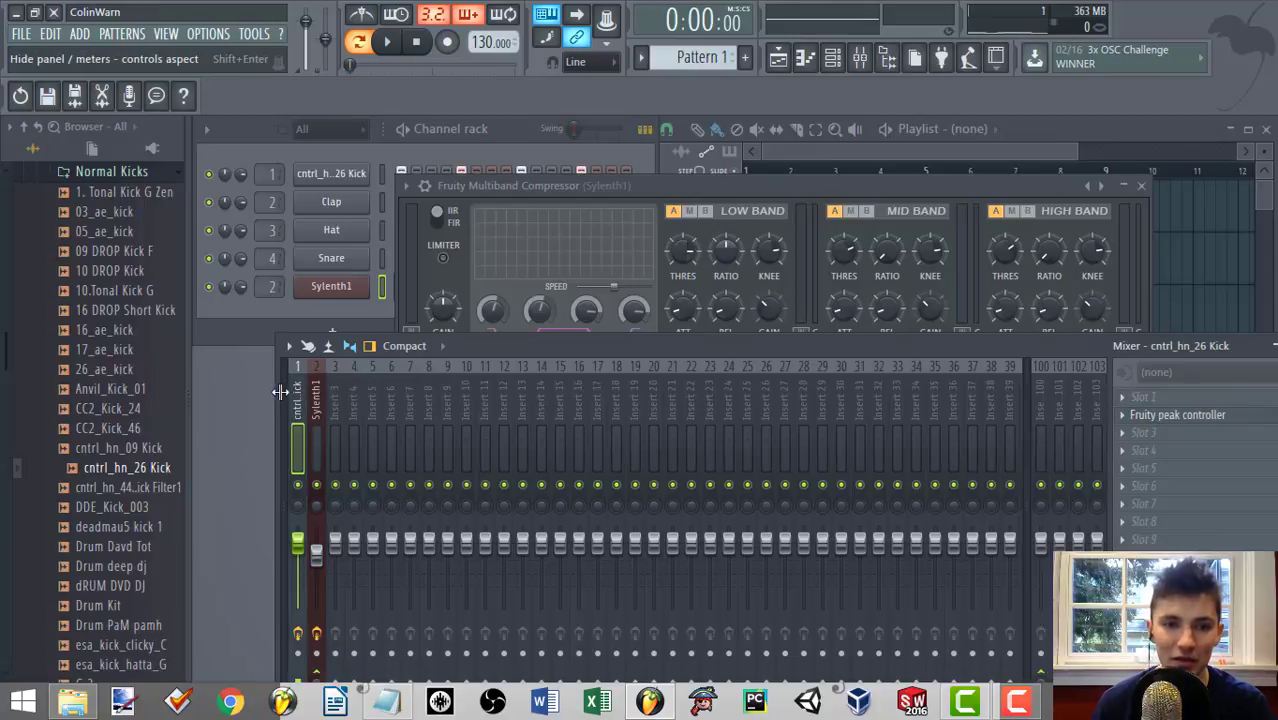
left_click(280, 392)
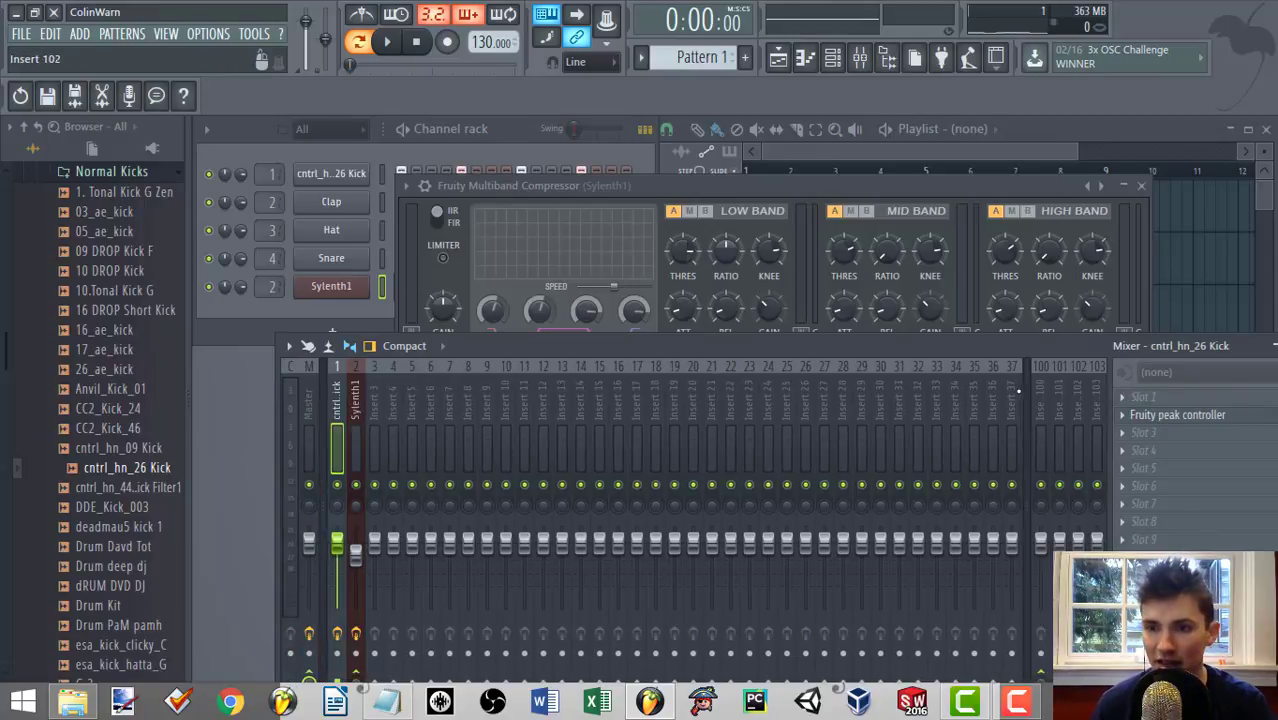
left_click(1175, 415)
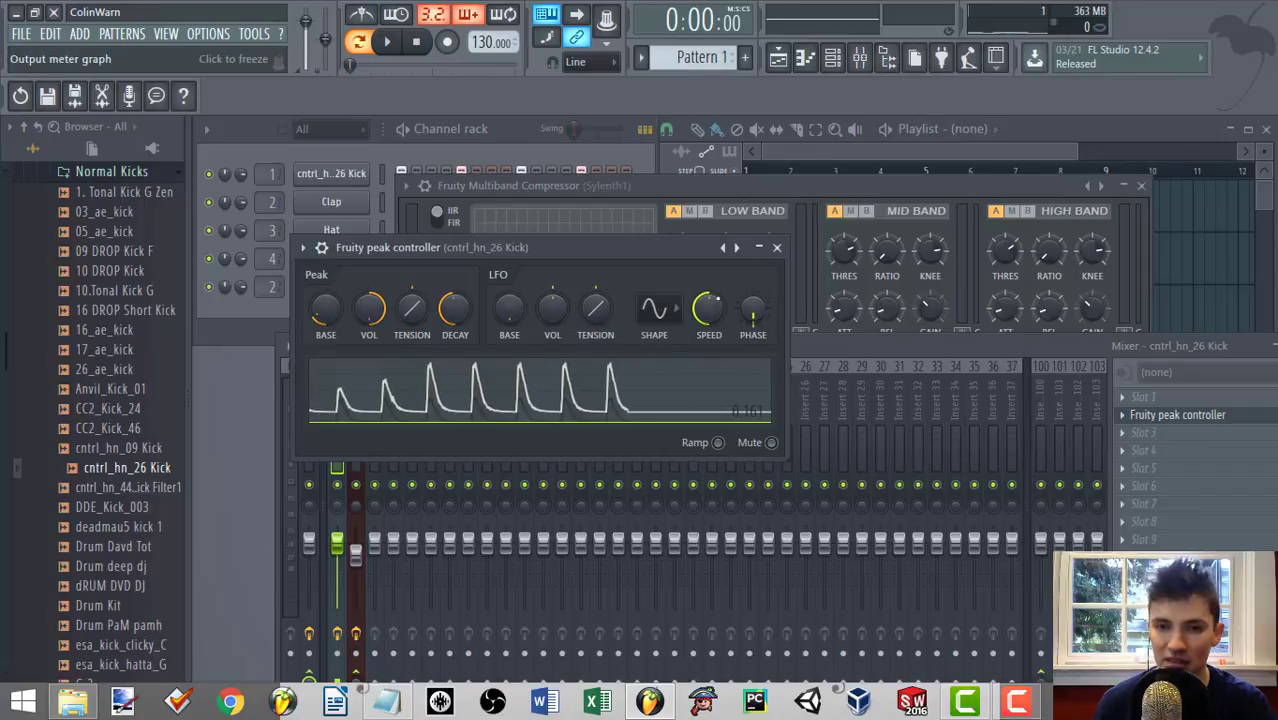
left_click(776, 247)
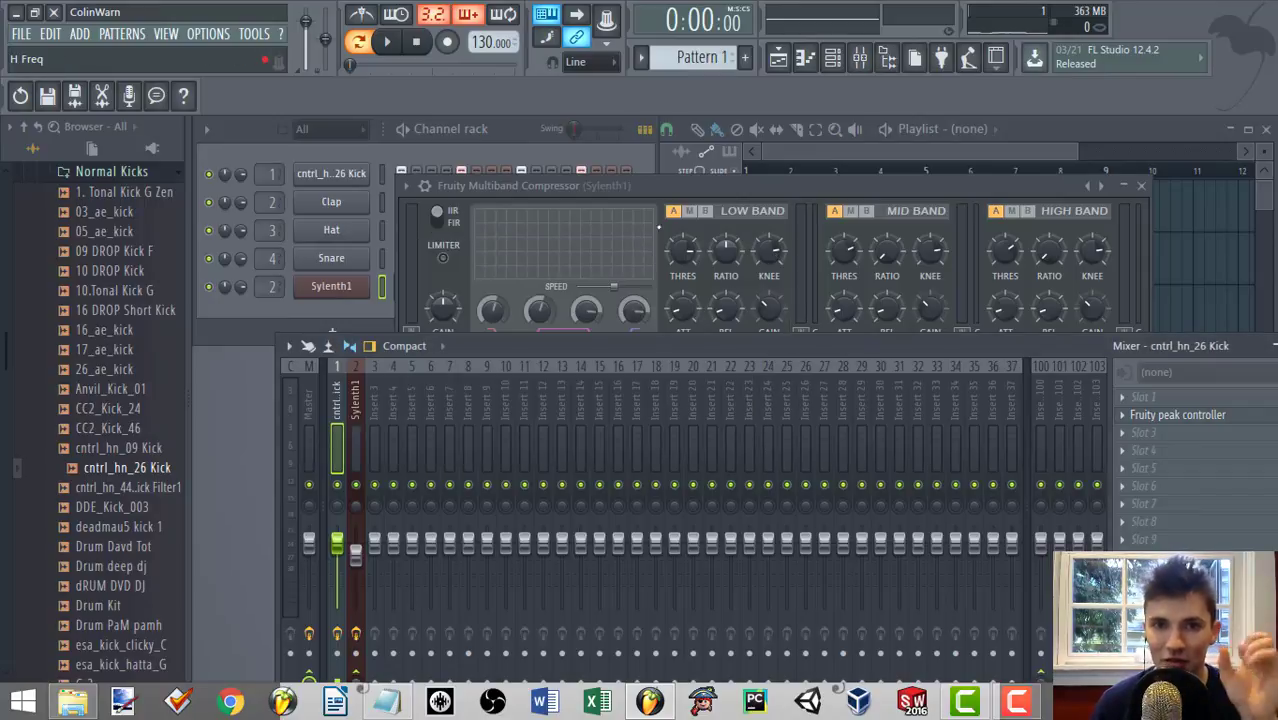